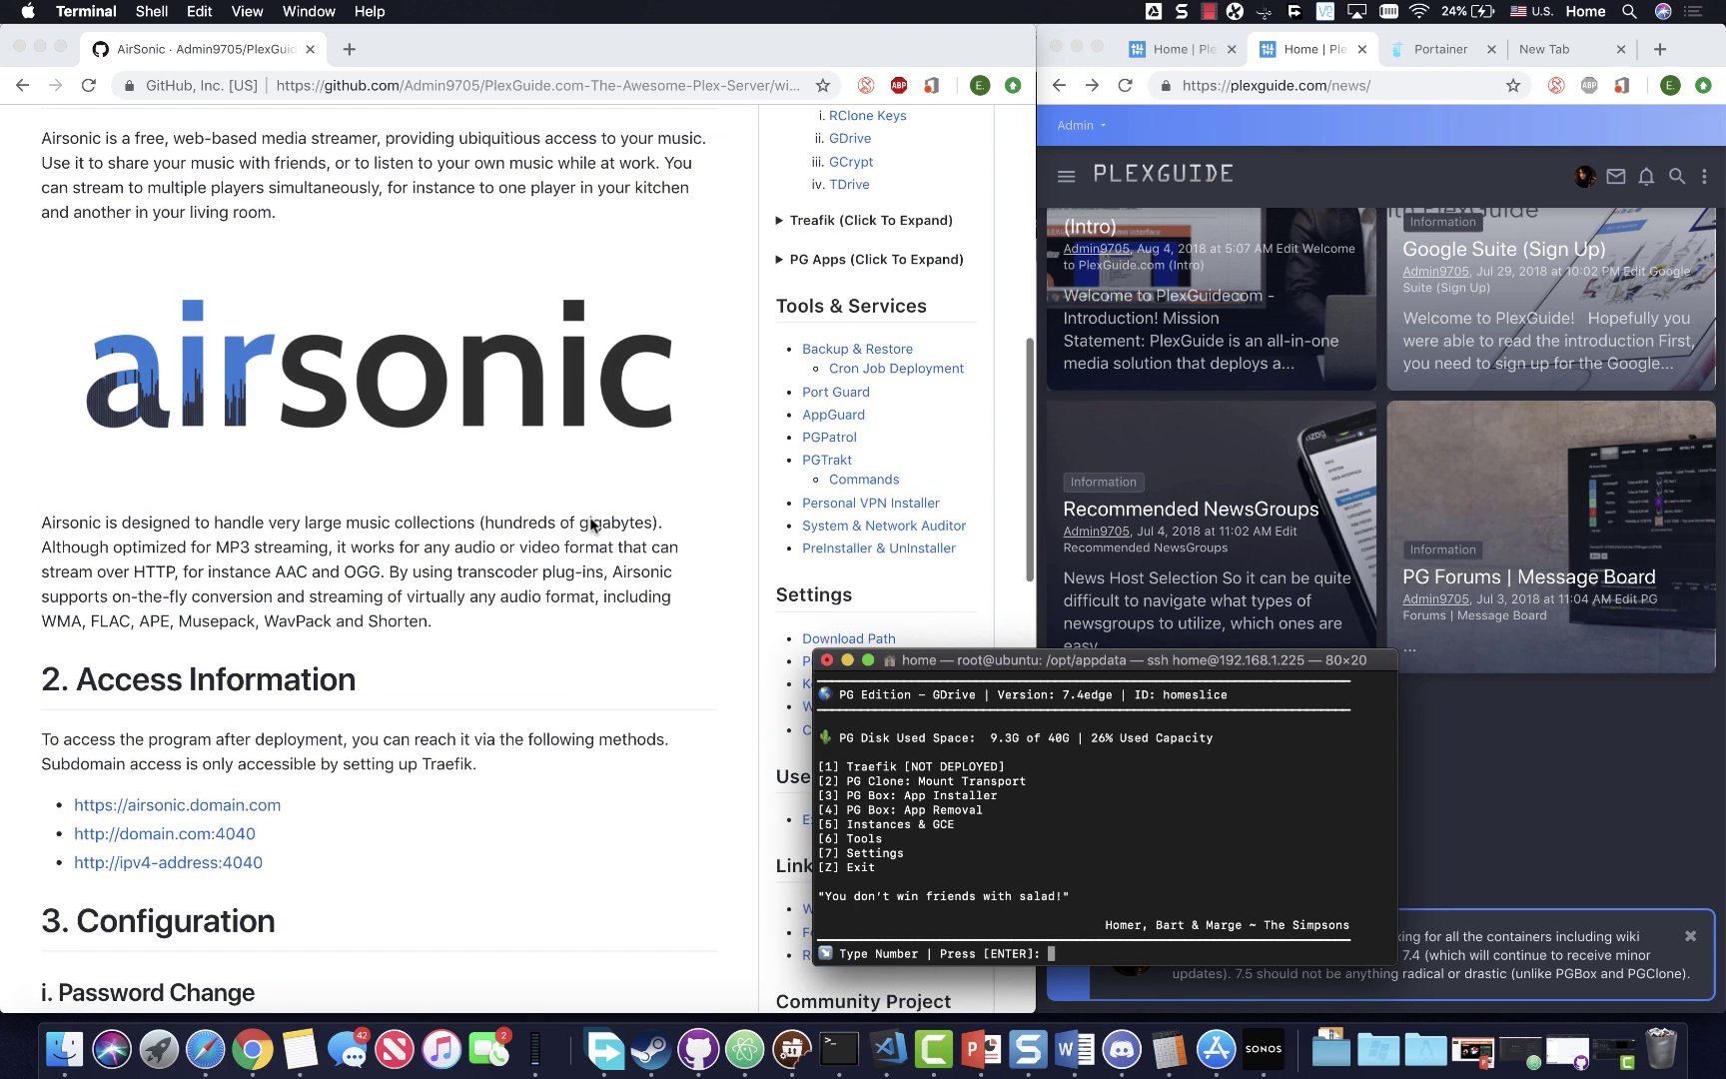
scroll(592, 525, up, 8)
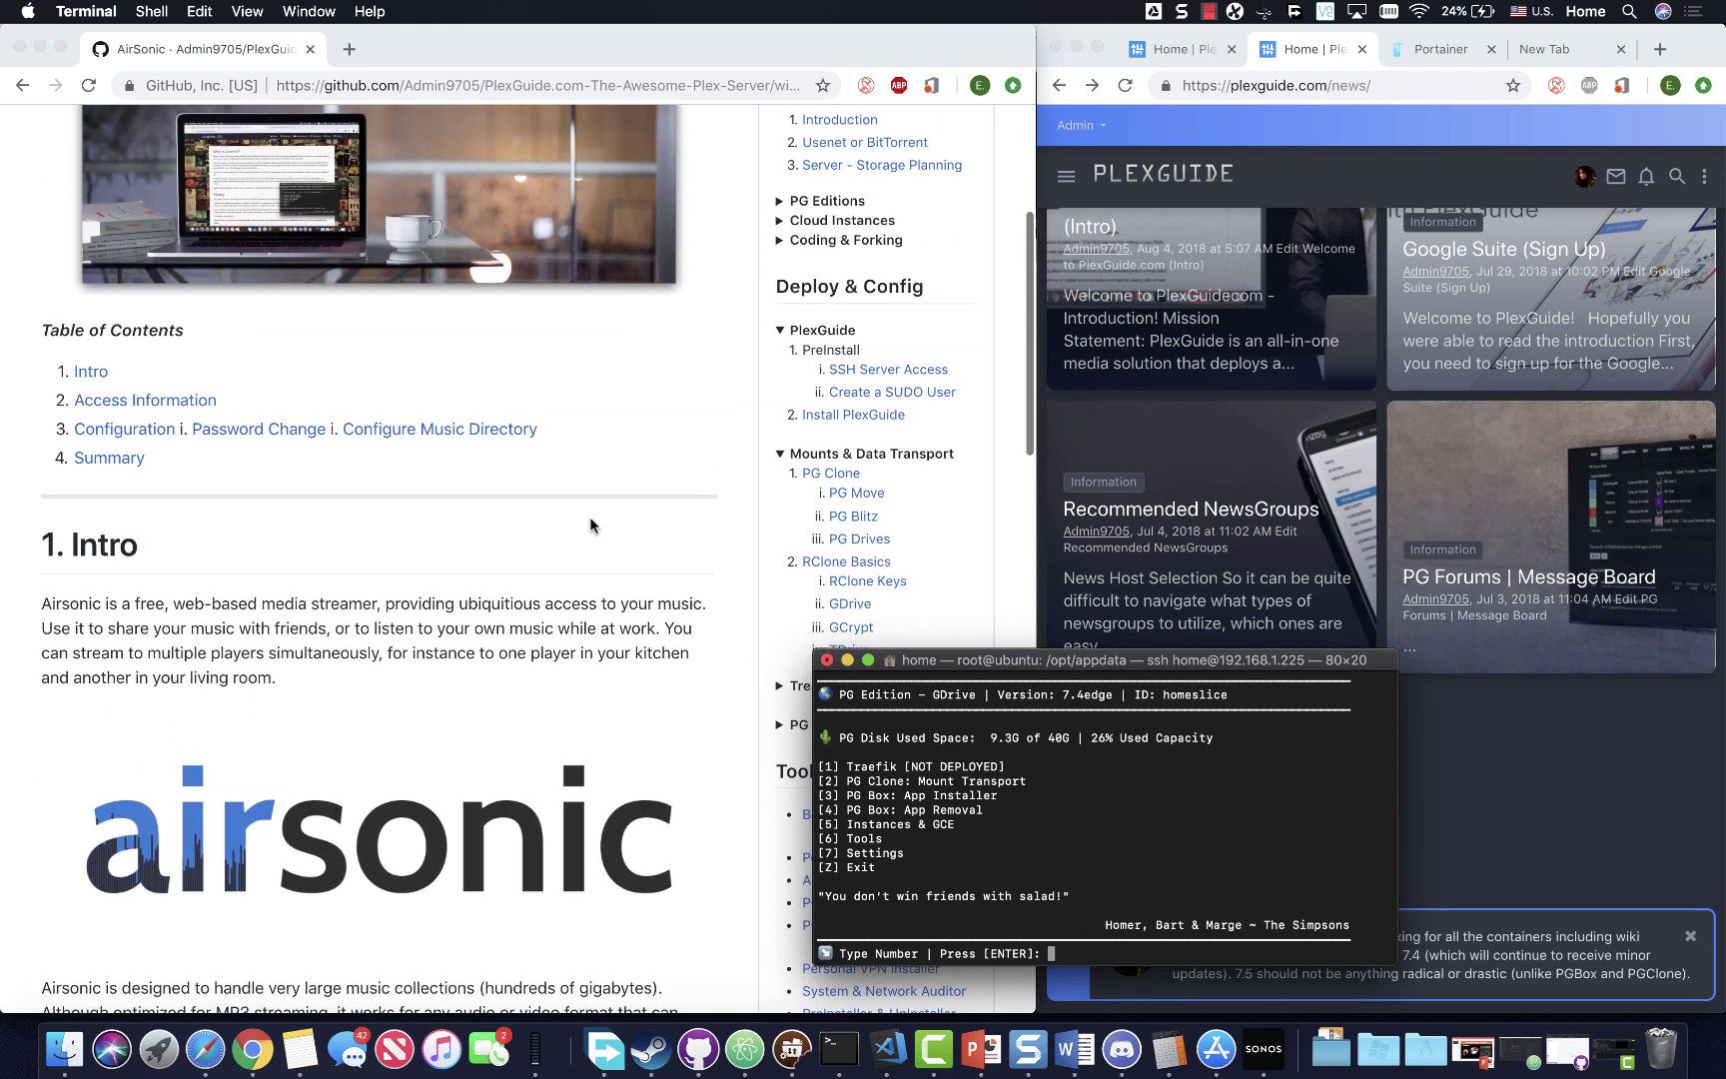
- Scroll up and down through the Airsonic wiki page on GitHub
scroll(539, 589, down, 2)
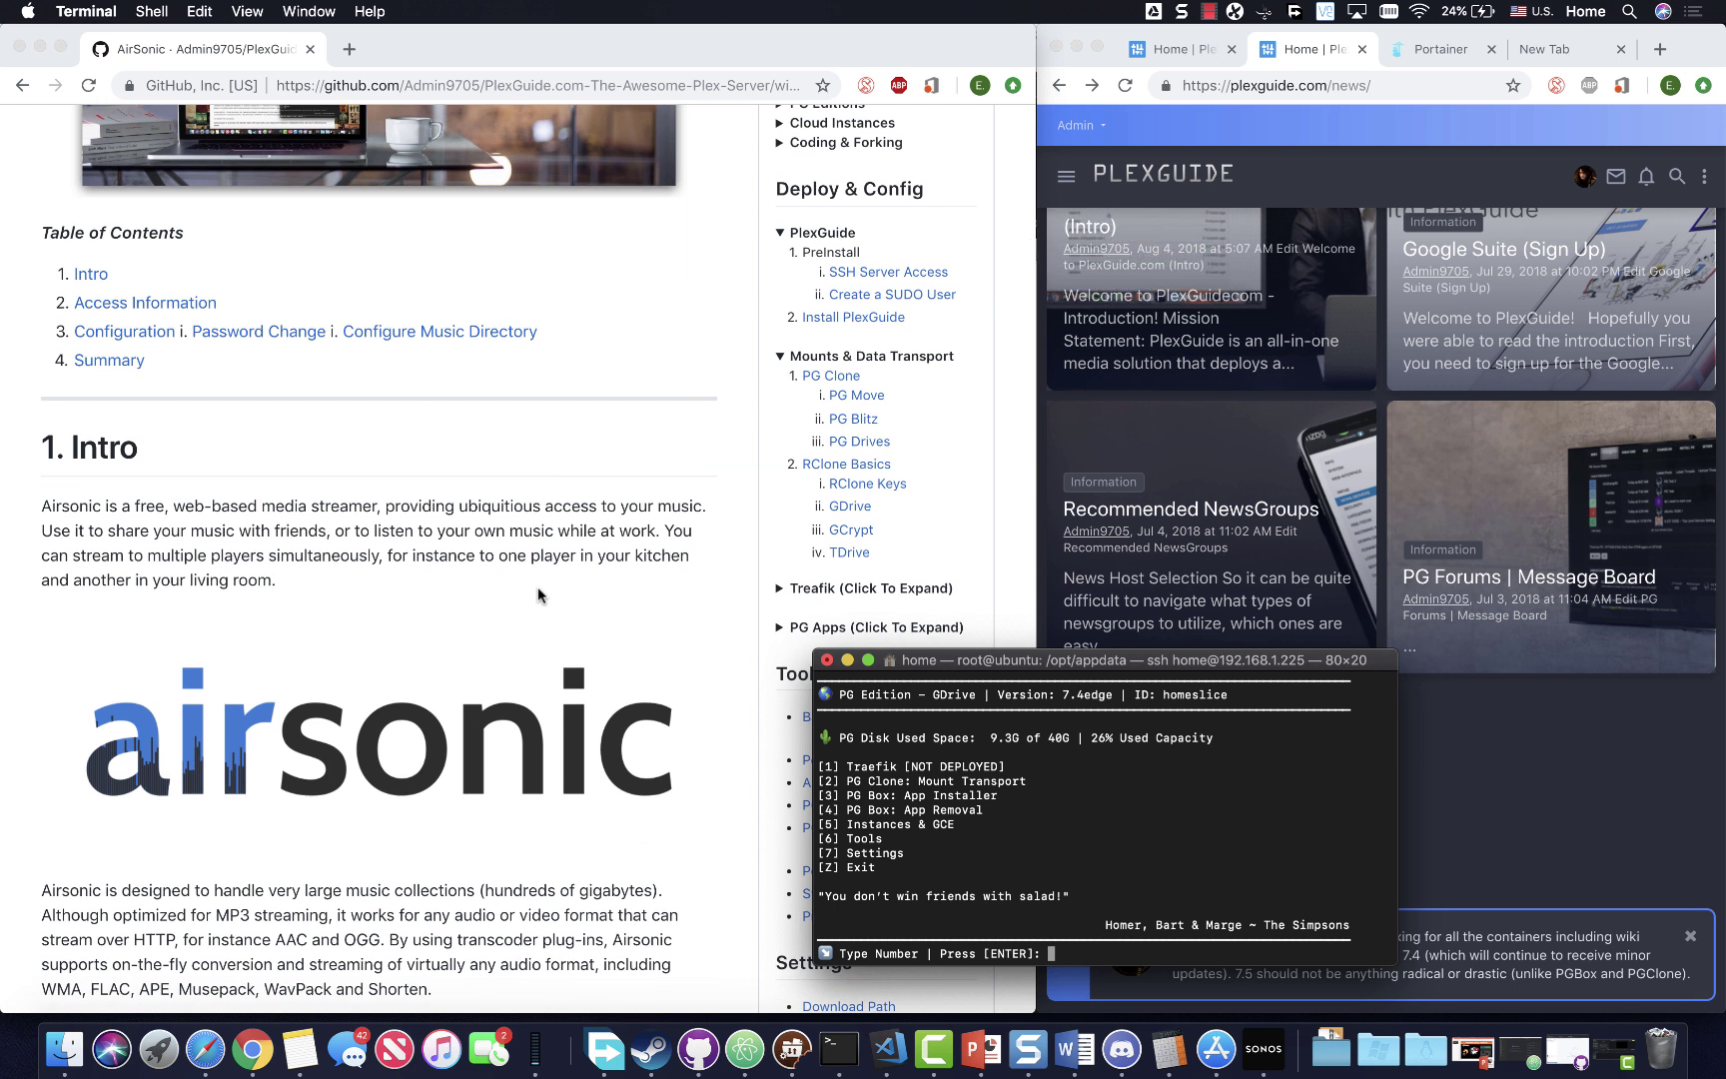
scroll(547, 560, down, 4)
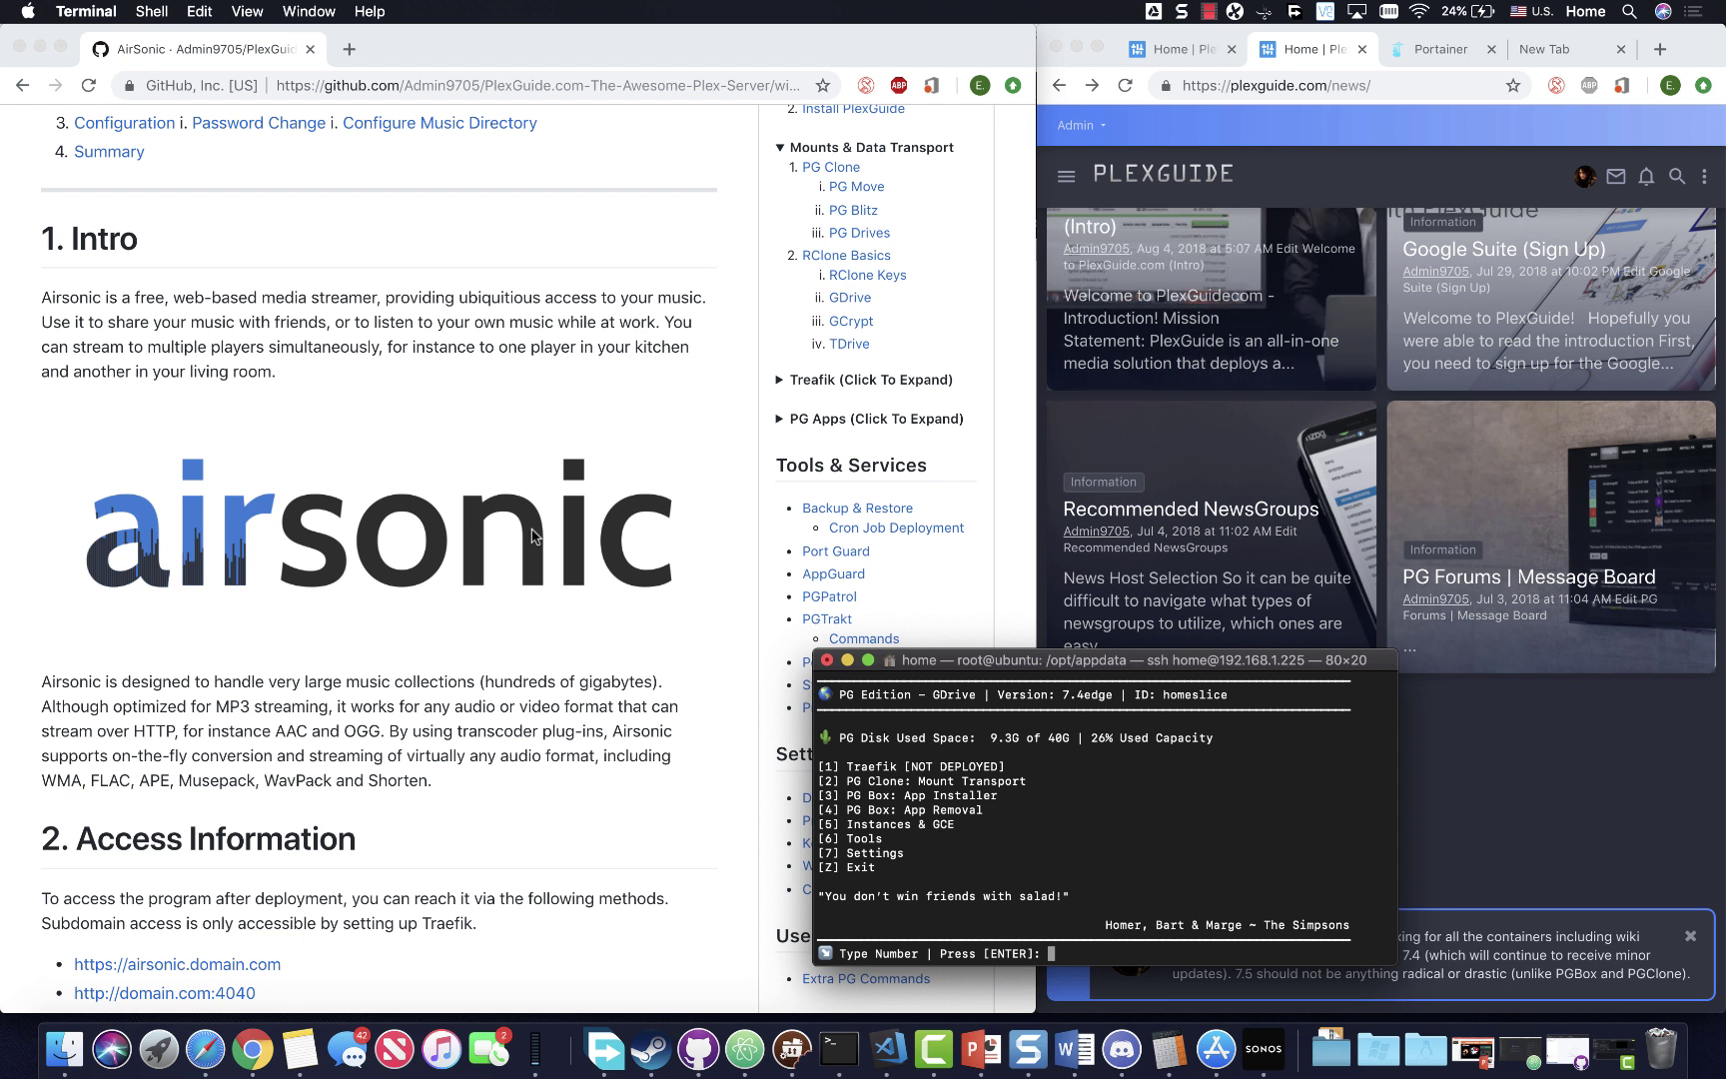
scroll(532, 537, down, 5)
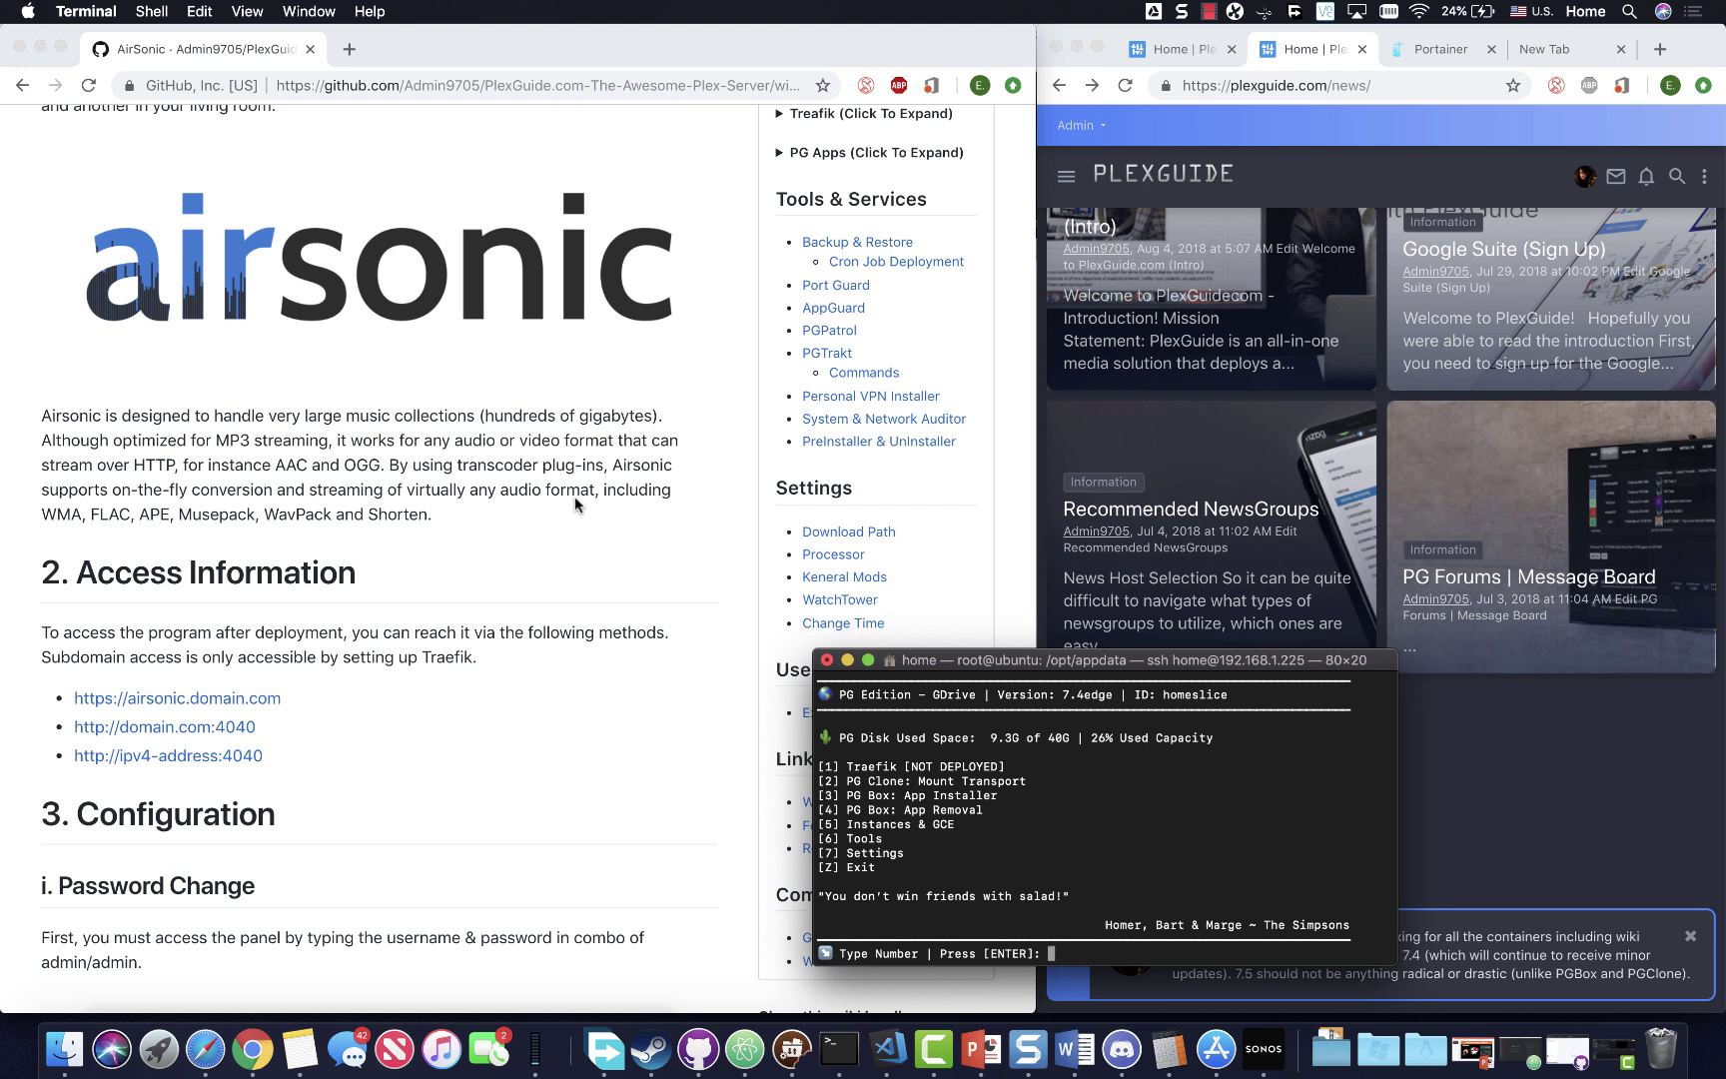
scroll(575, 504, up, 1)
scroll(575, 505, down, 2)
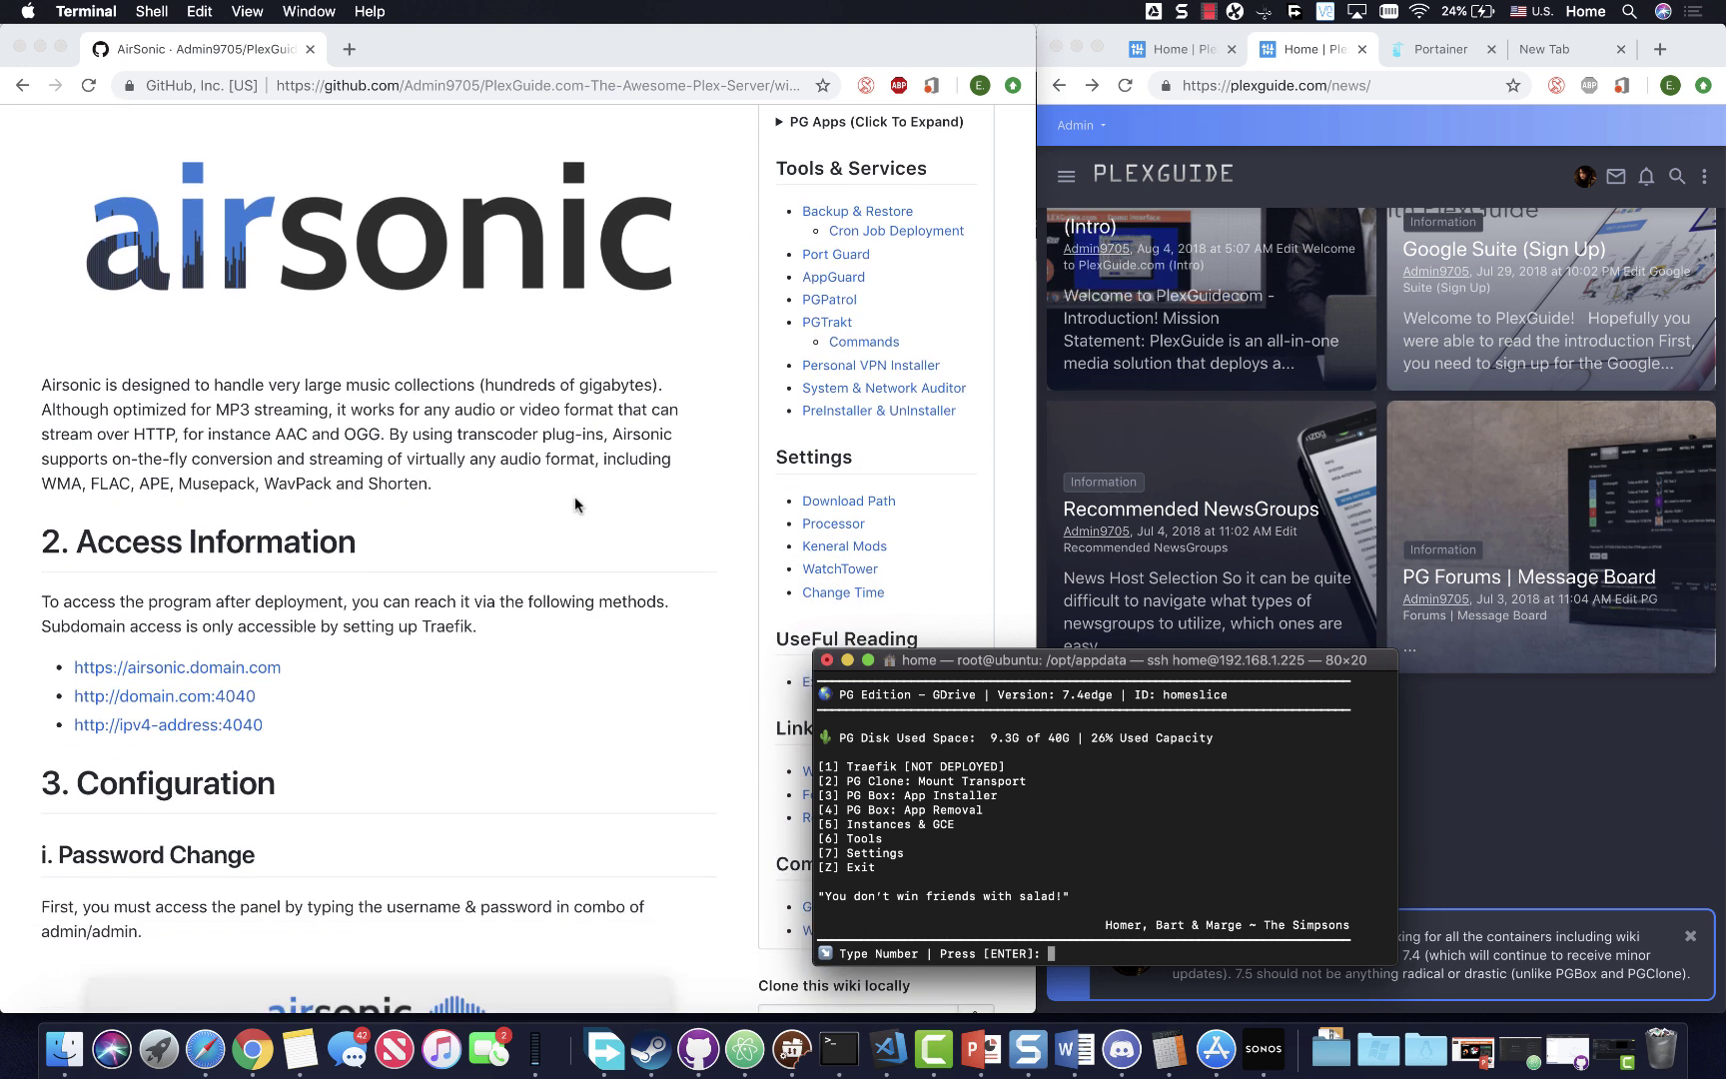
scroll(576, 505, up, 11)
scroll(564, 559, down, 12)
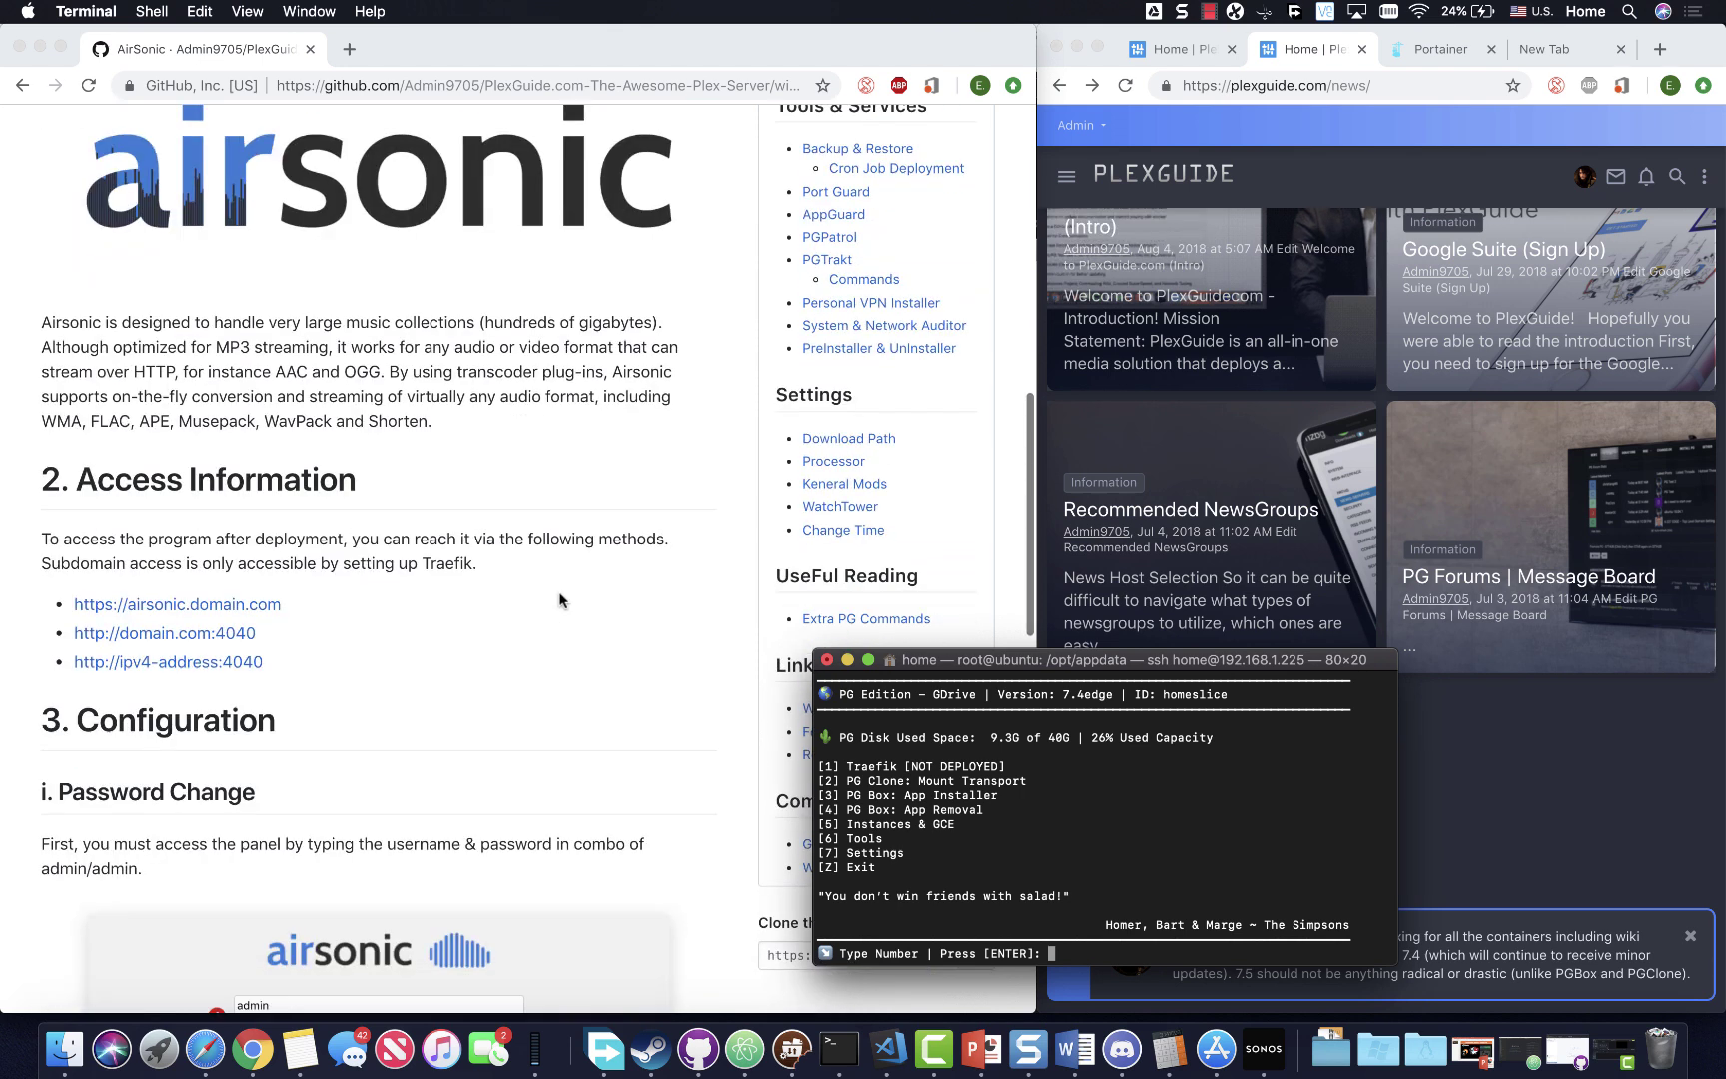
scroll(560, 599, down, 9)
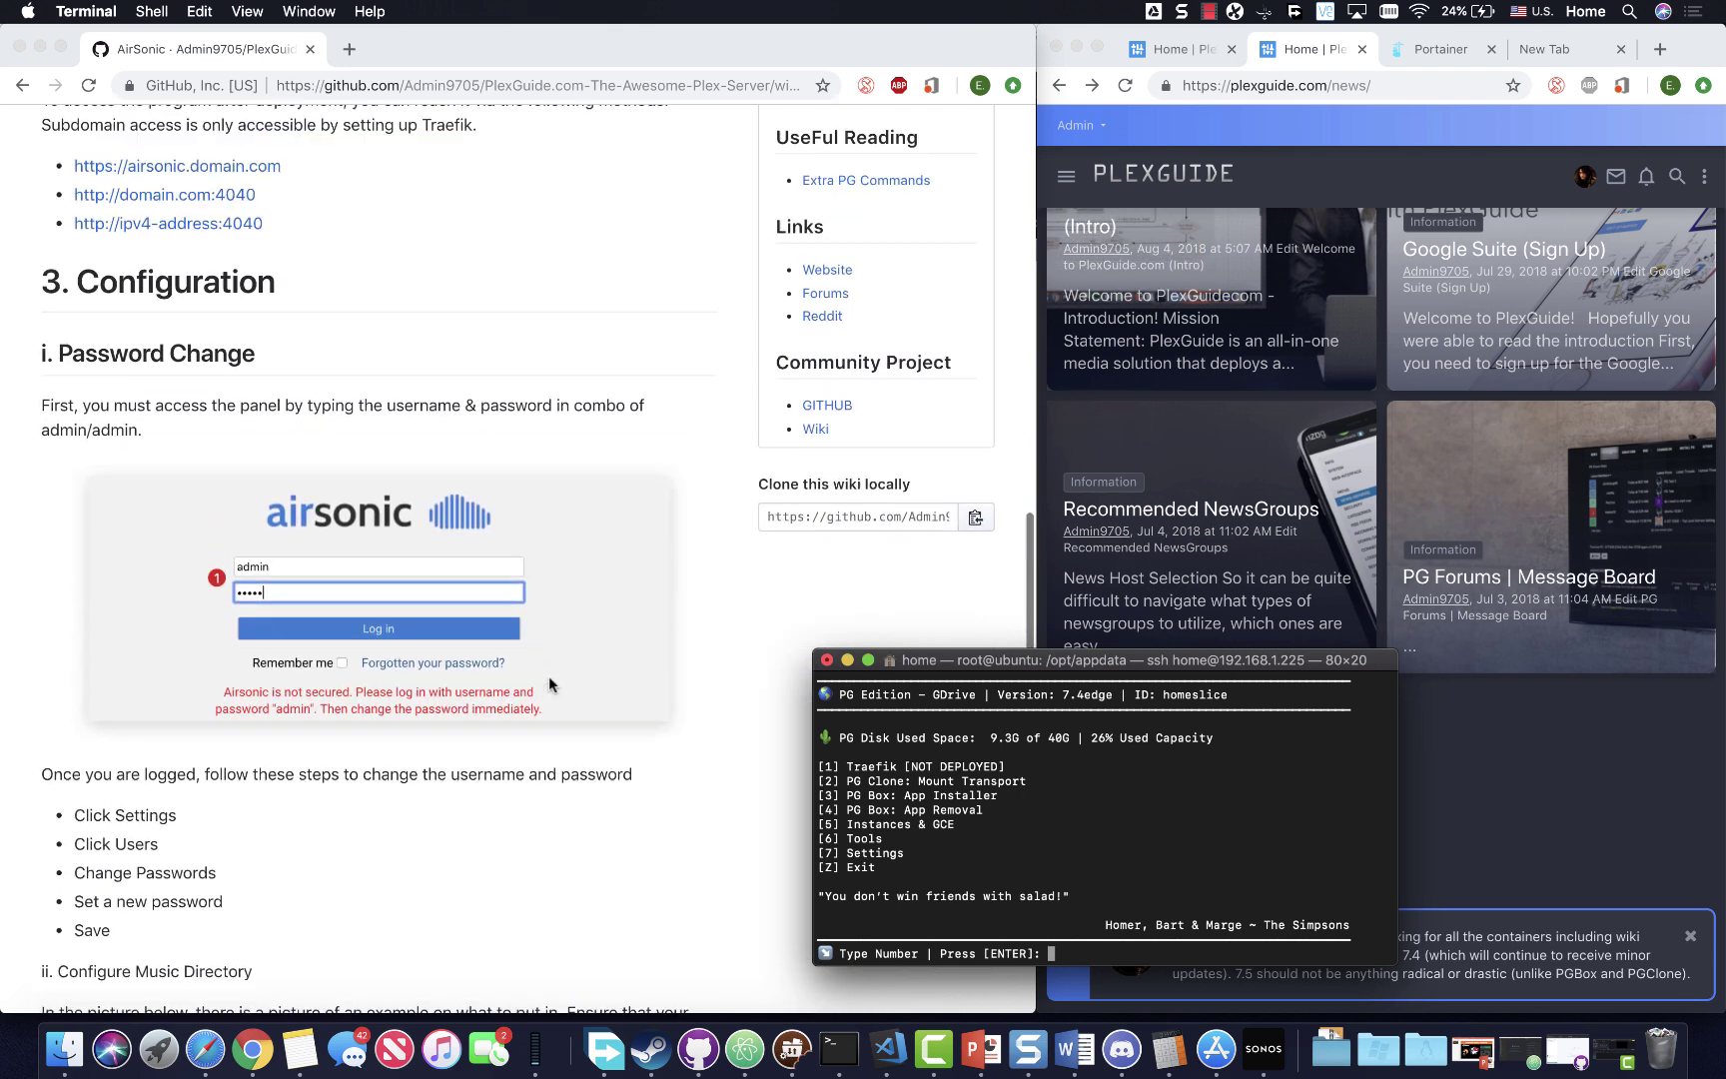
scroll(548, 675, up, 14)
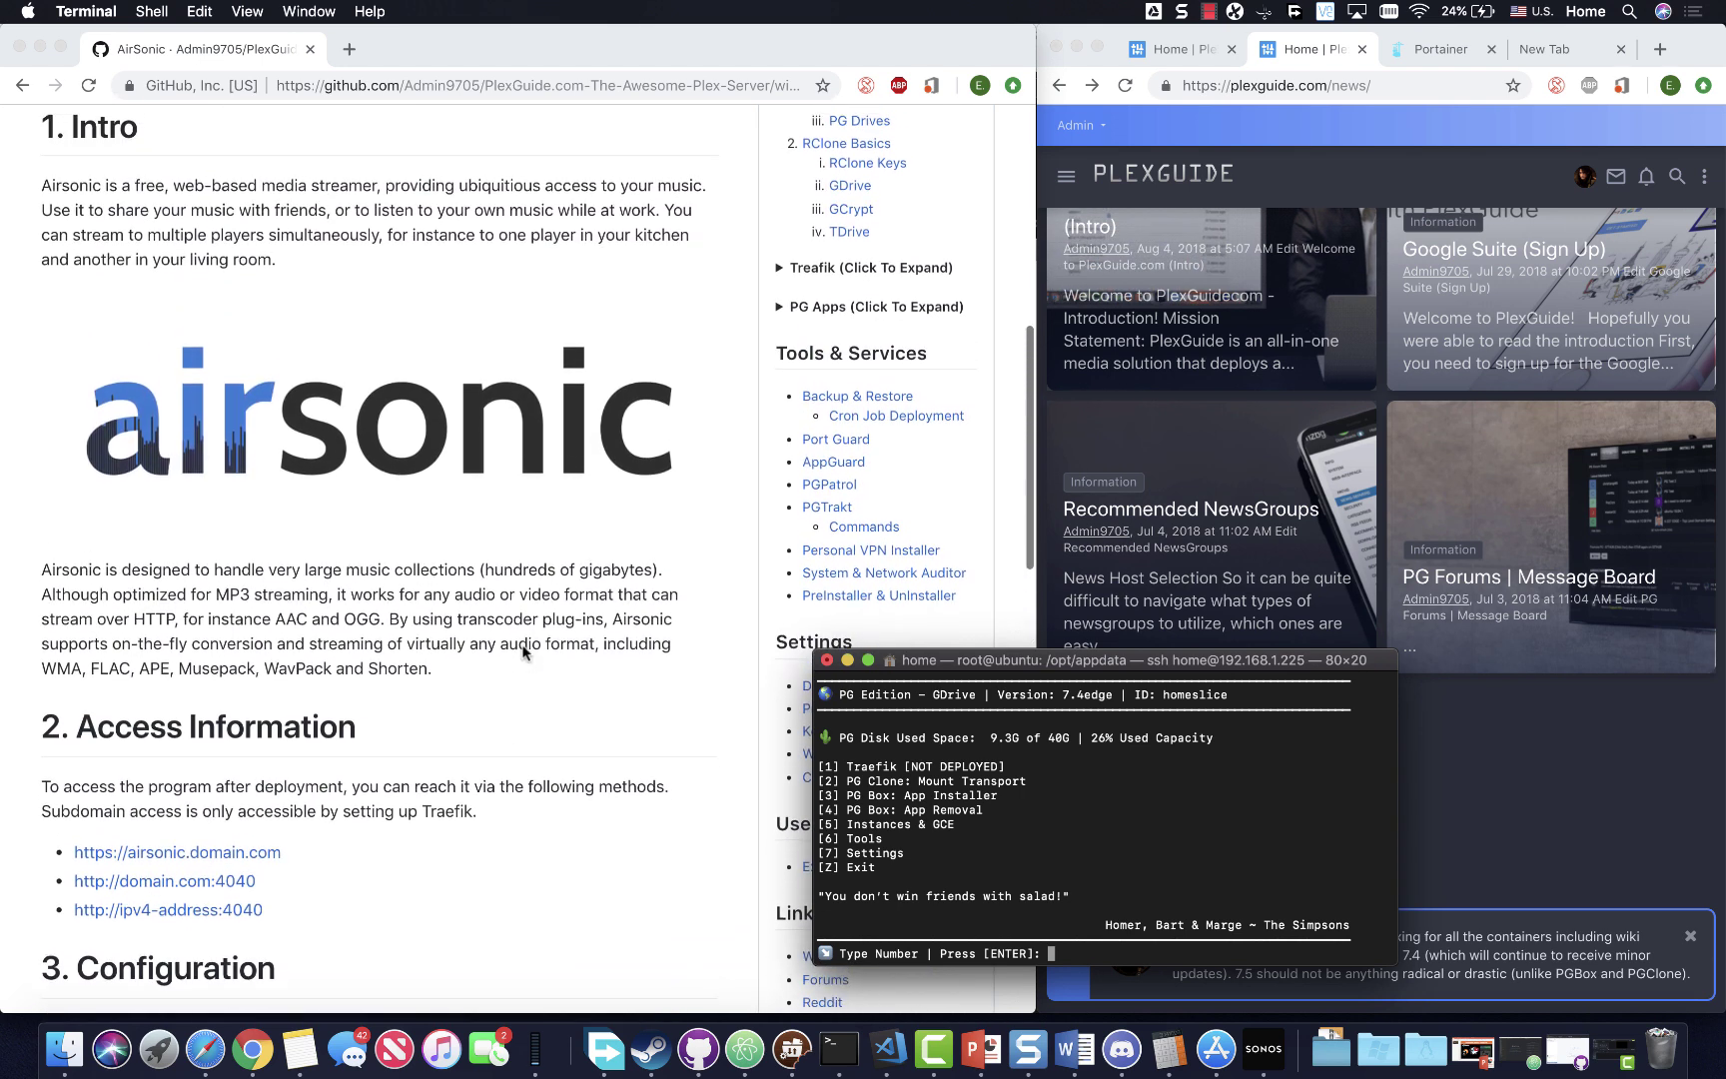
scroll(523, 652, up, 6)
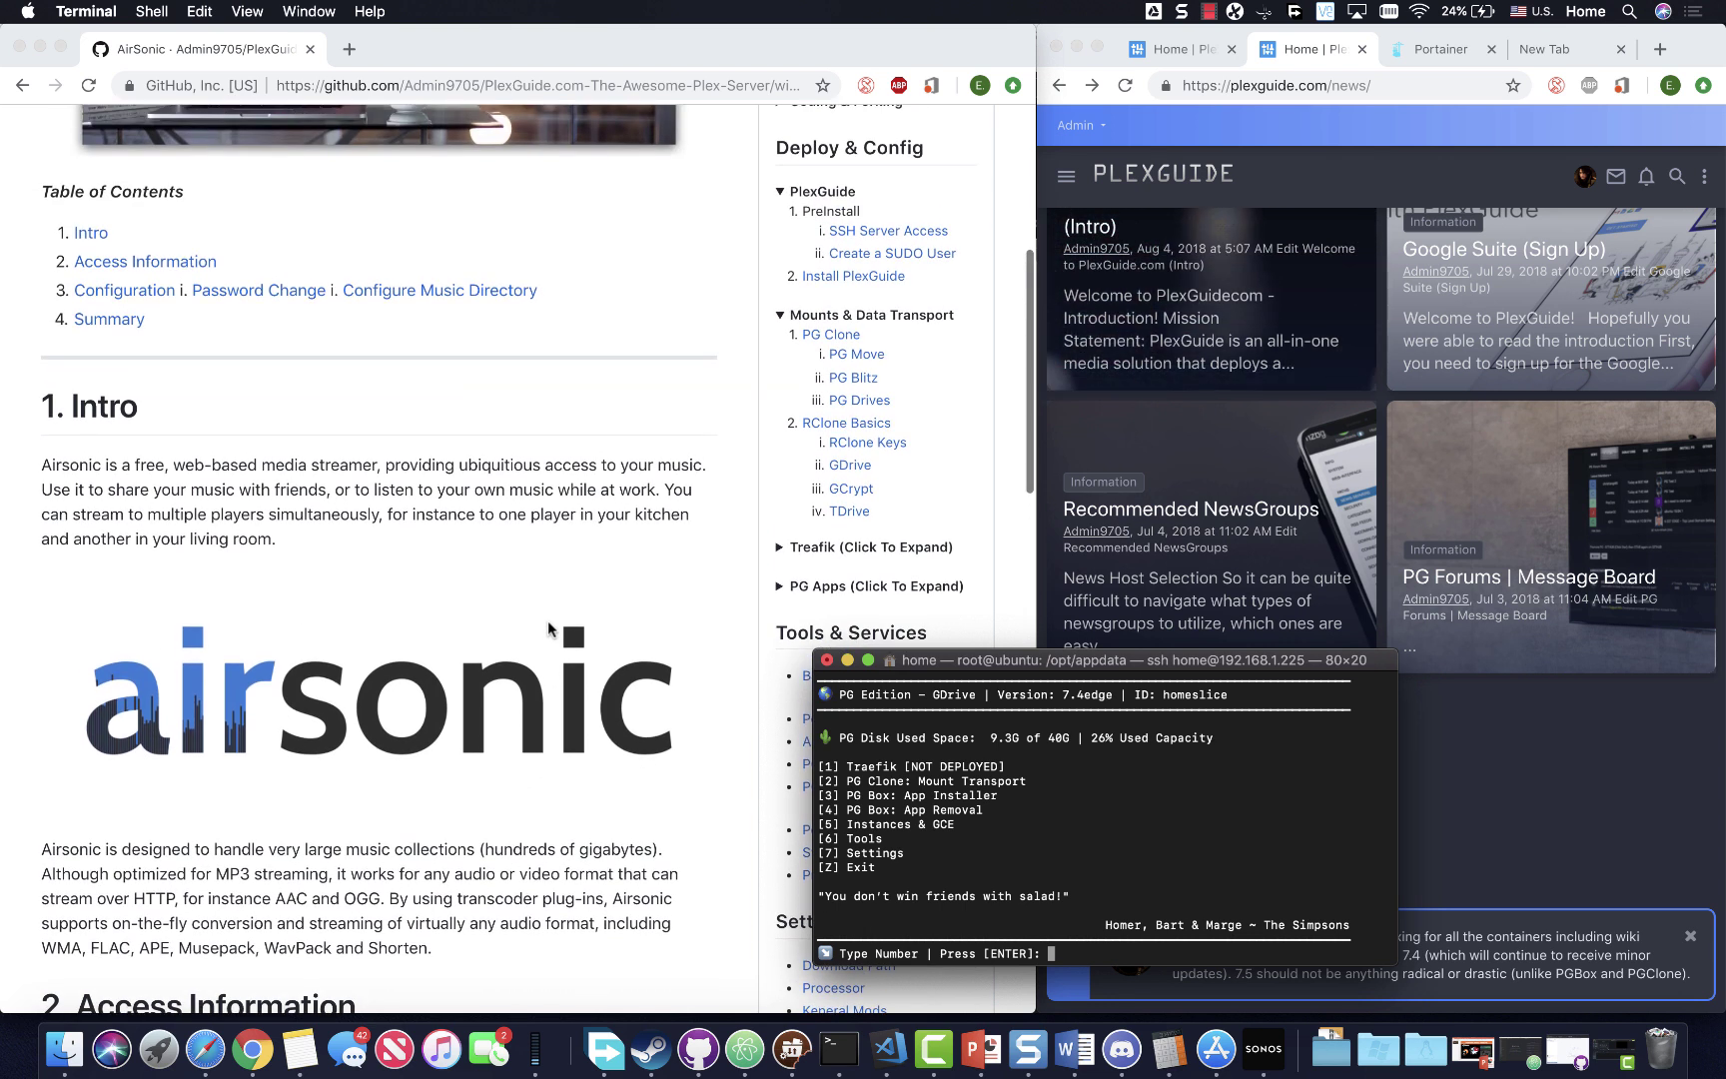
scroll(547, 620, up, 4)
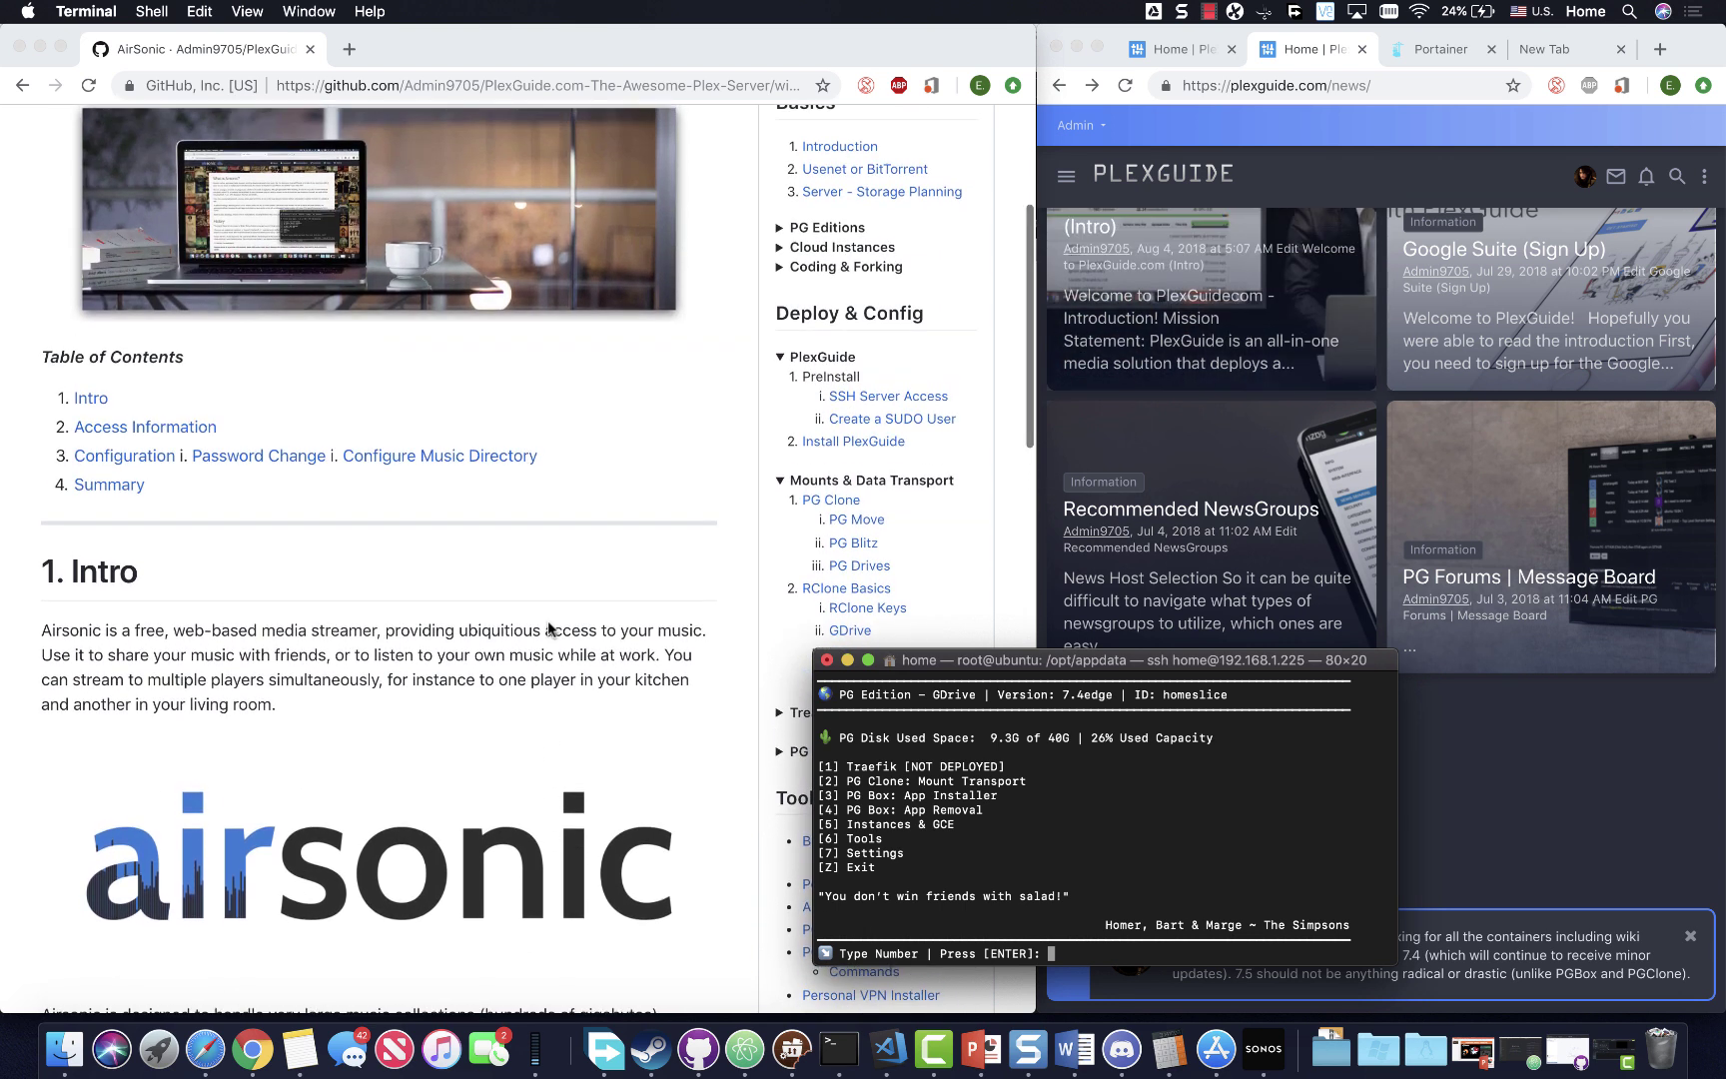
scroll(549, 628, down, 7)
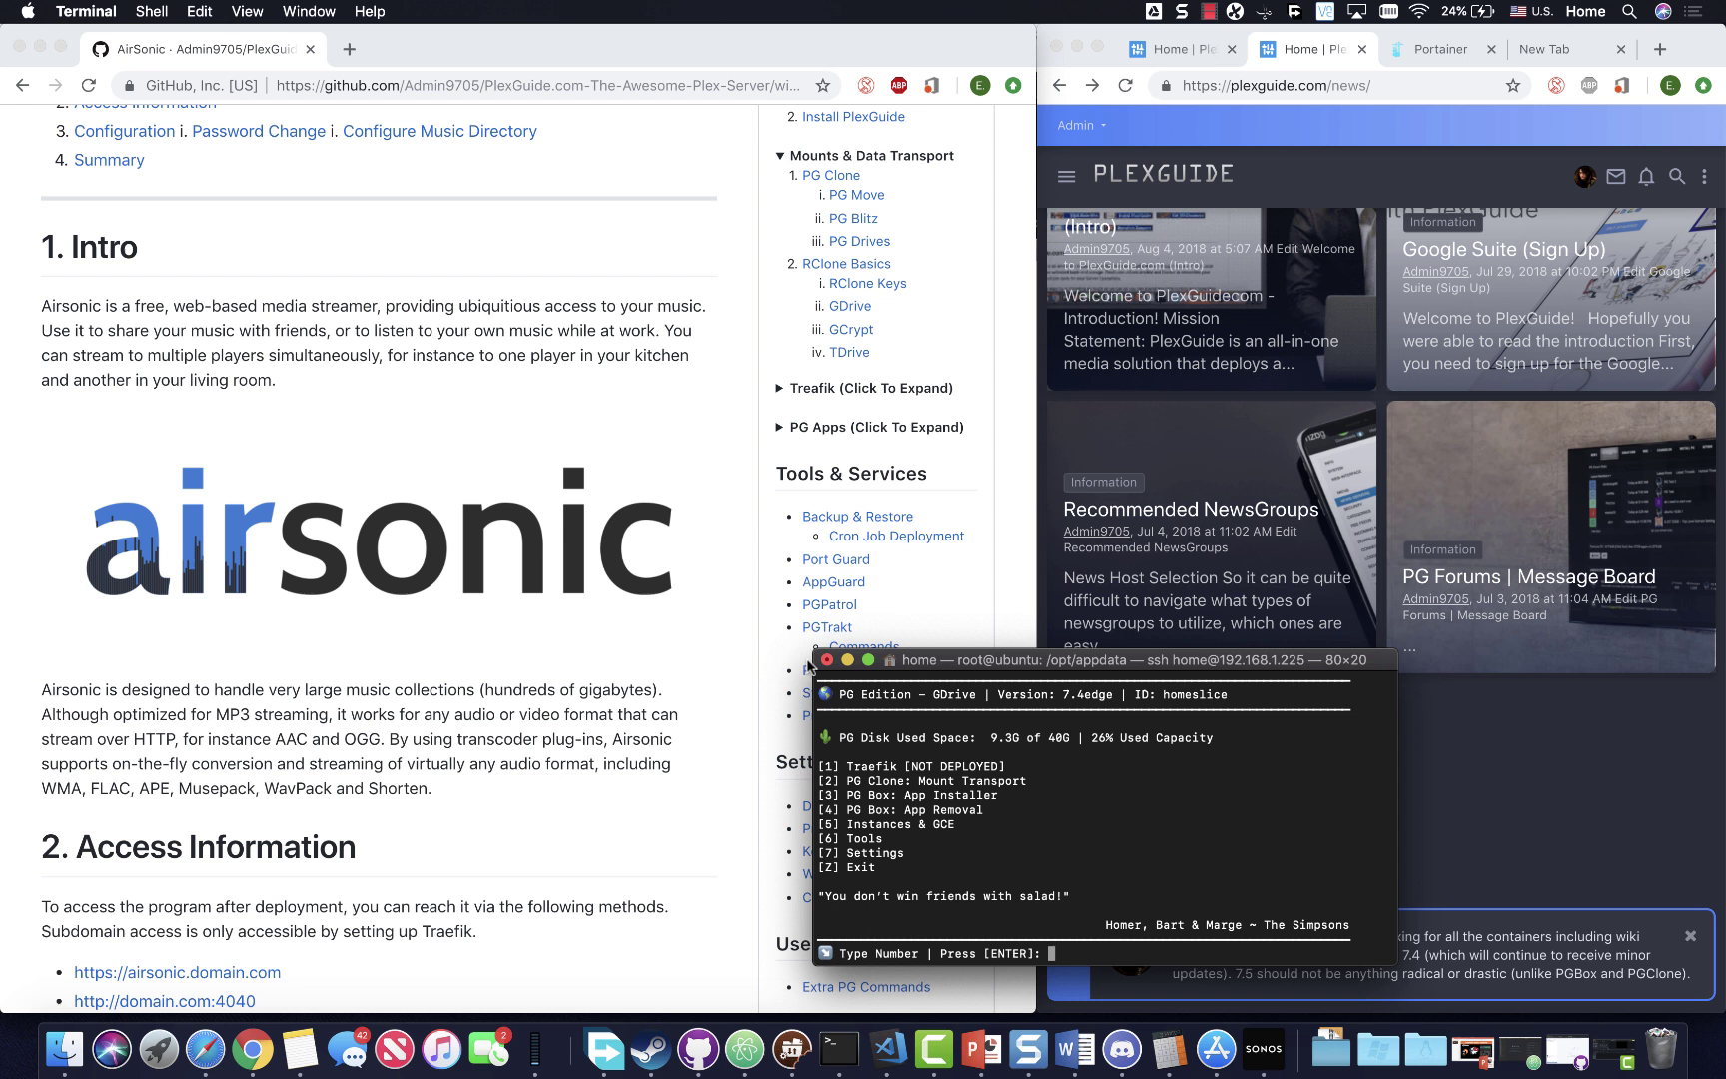
- Move the PlexGuide terminal up and left over the wiki, then bring it back to the front
drag(890, 661, 783, 633)
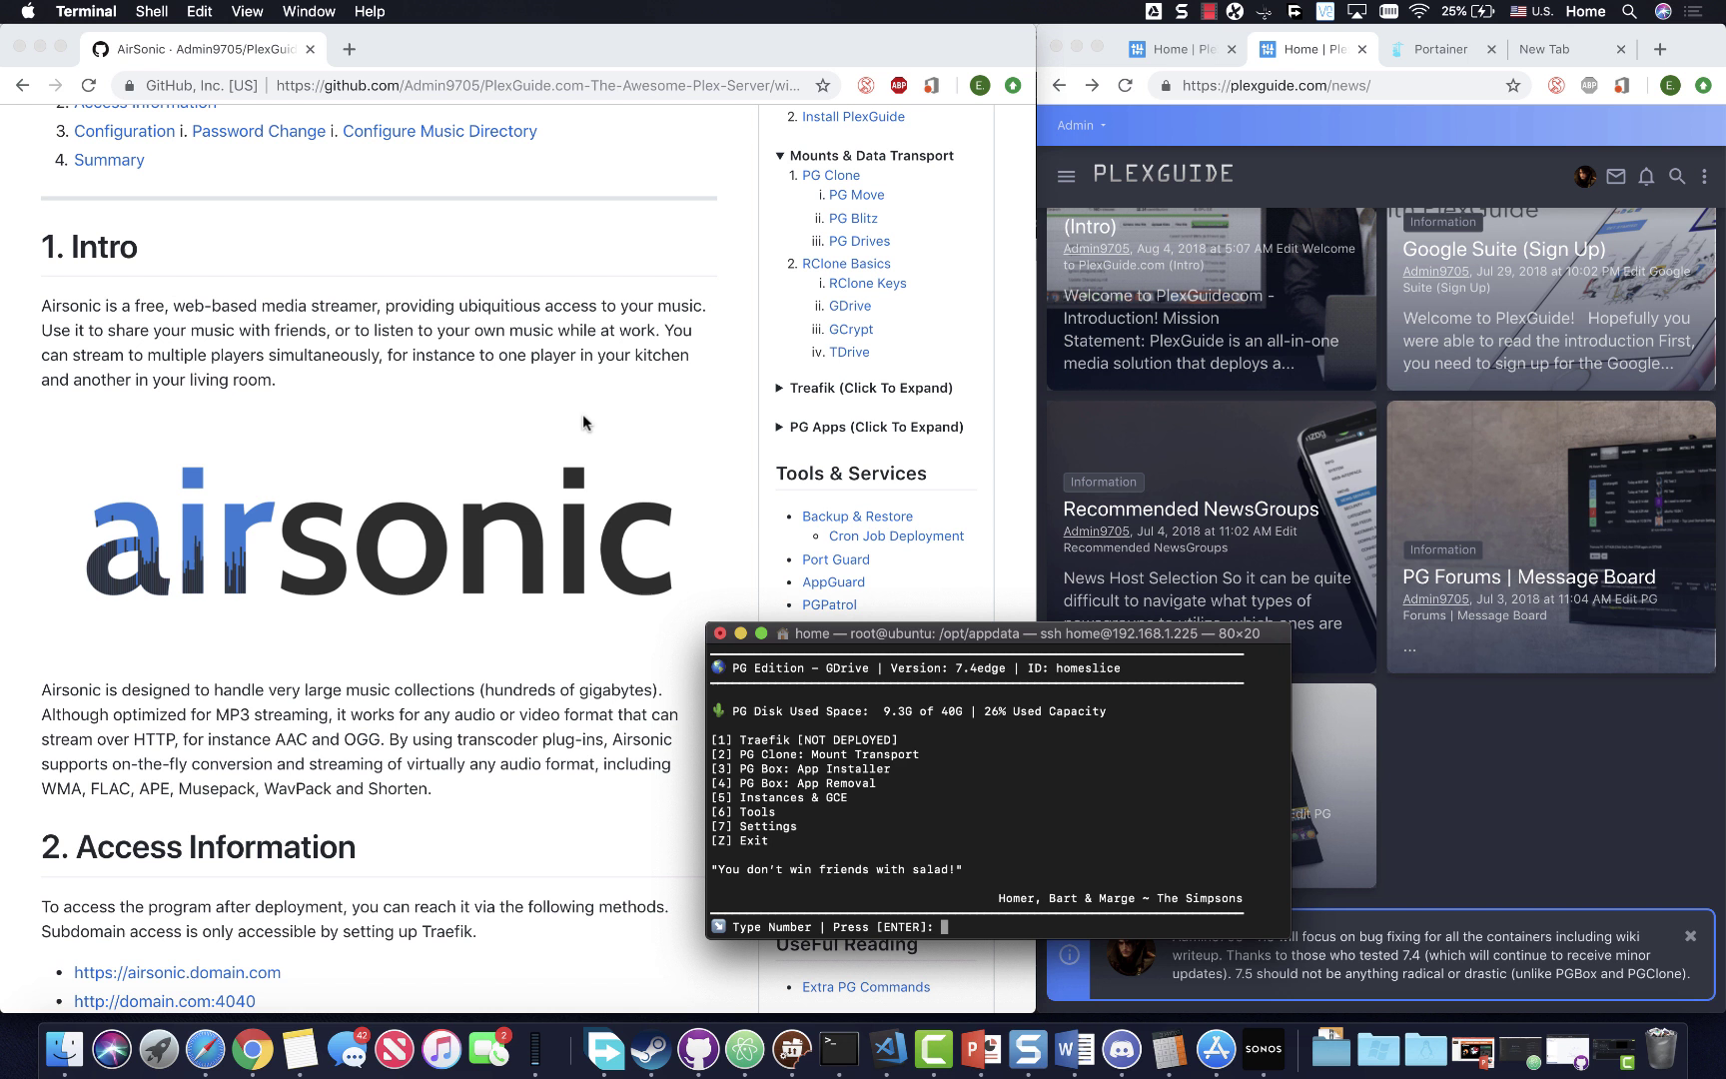
click(426, 478)
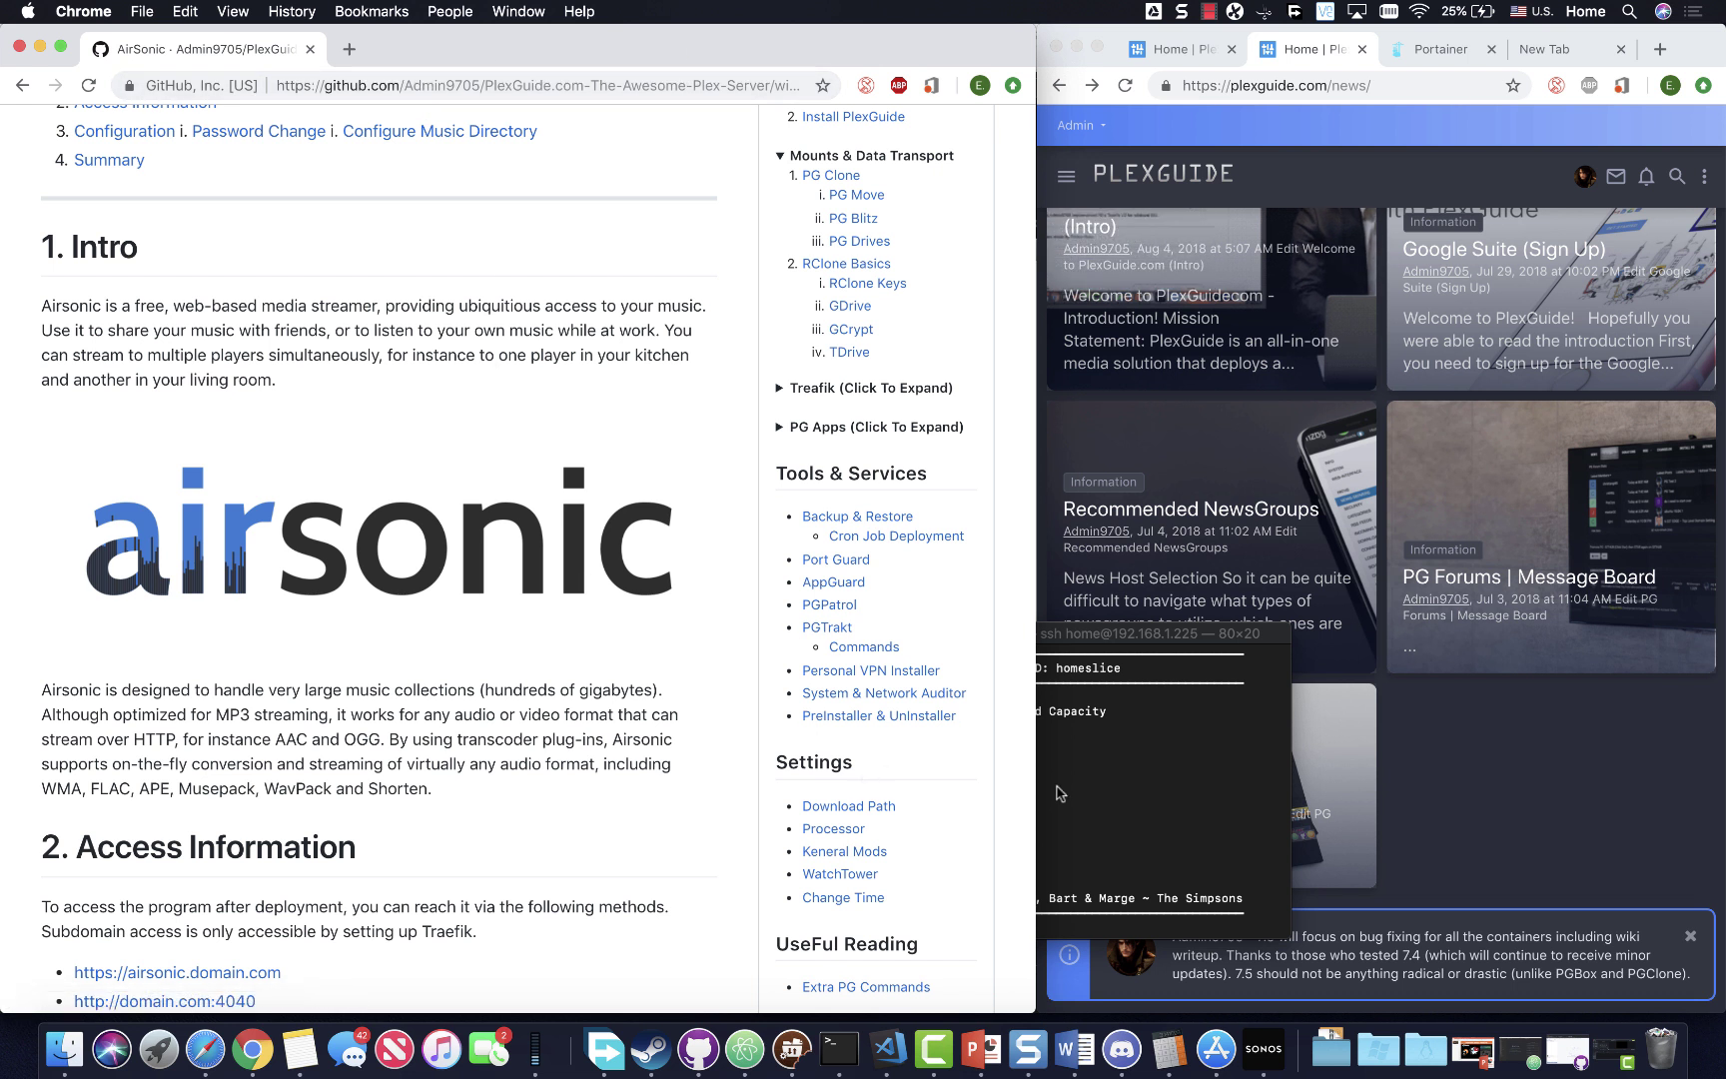
click(1086, 782)
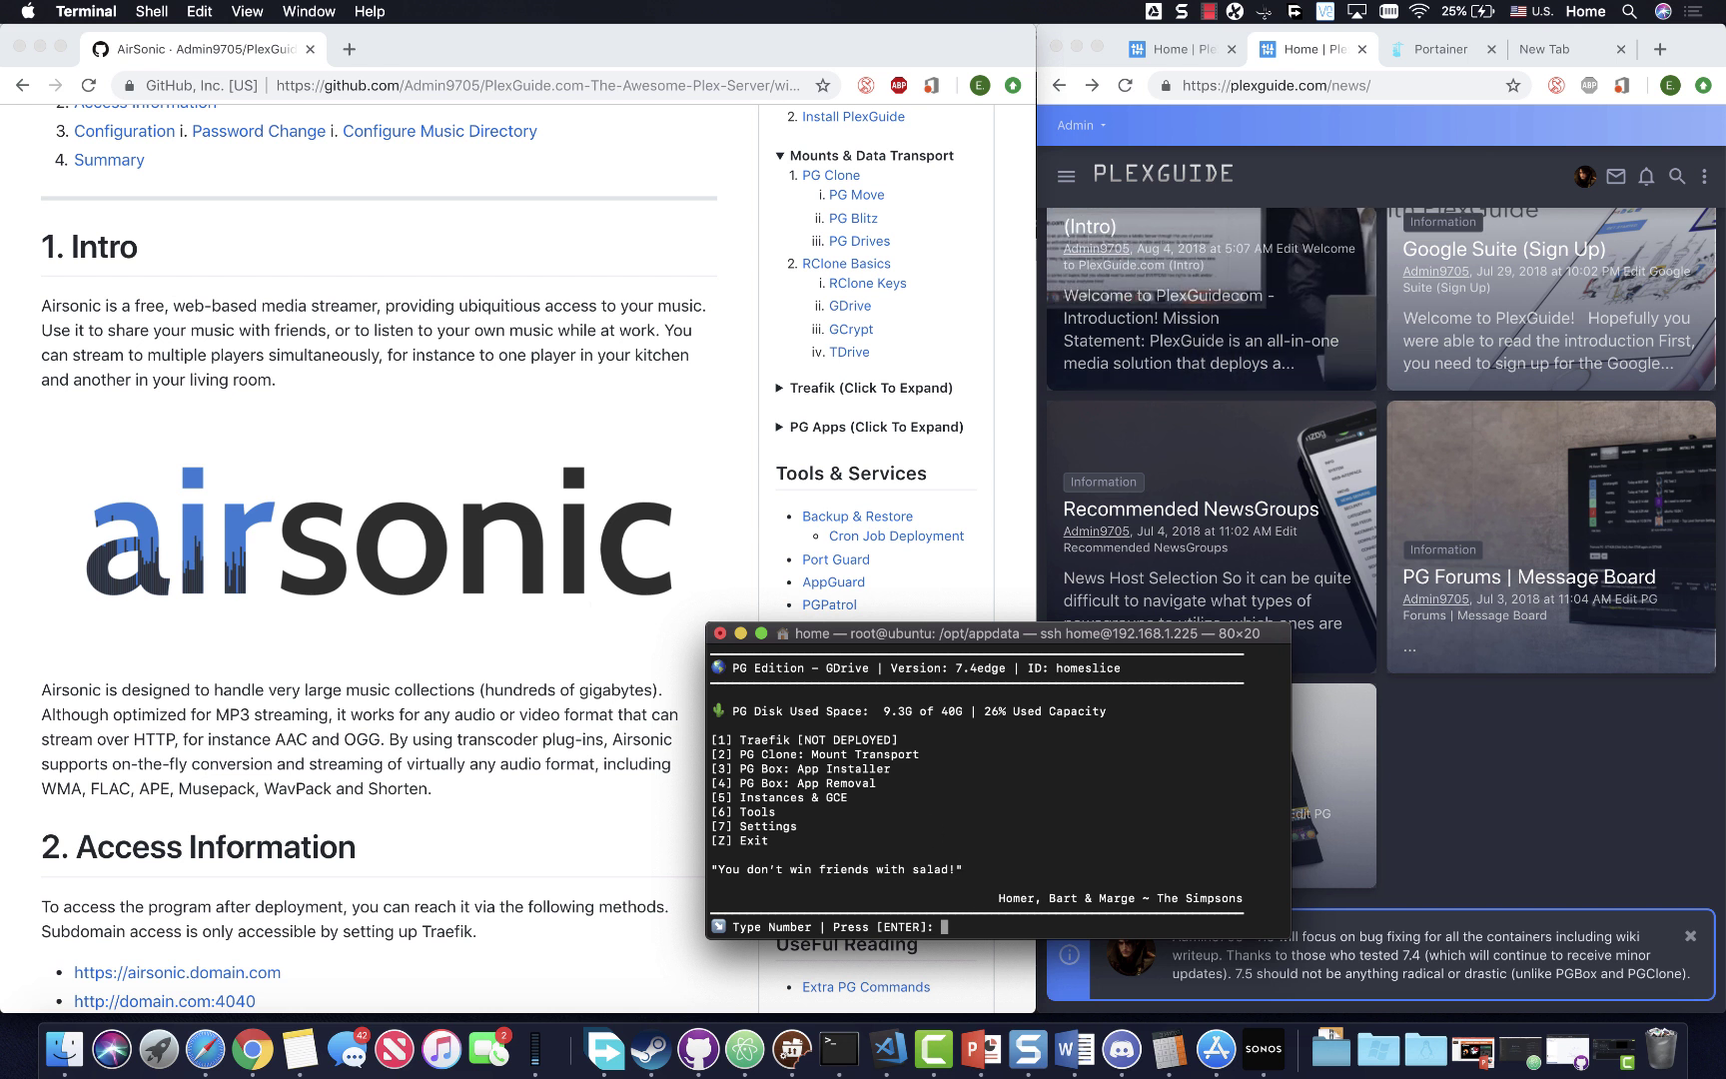
- Queue airsonic in the PlexGuide App Installer and deploy it
key(Return)
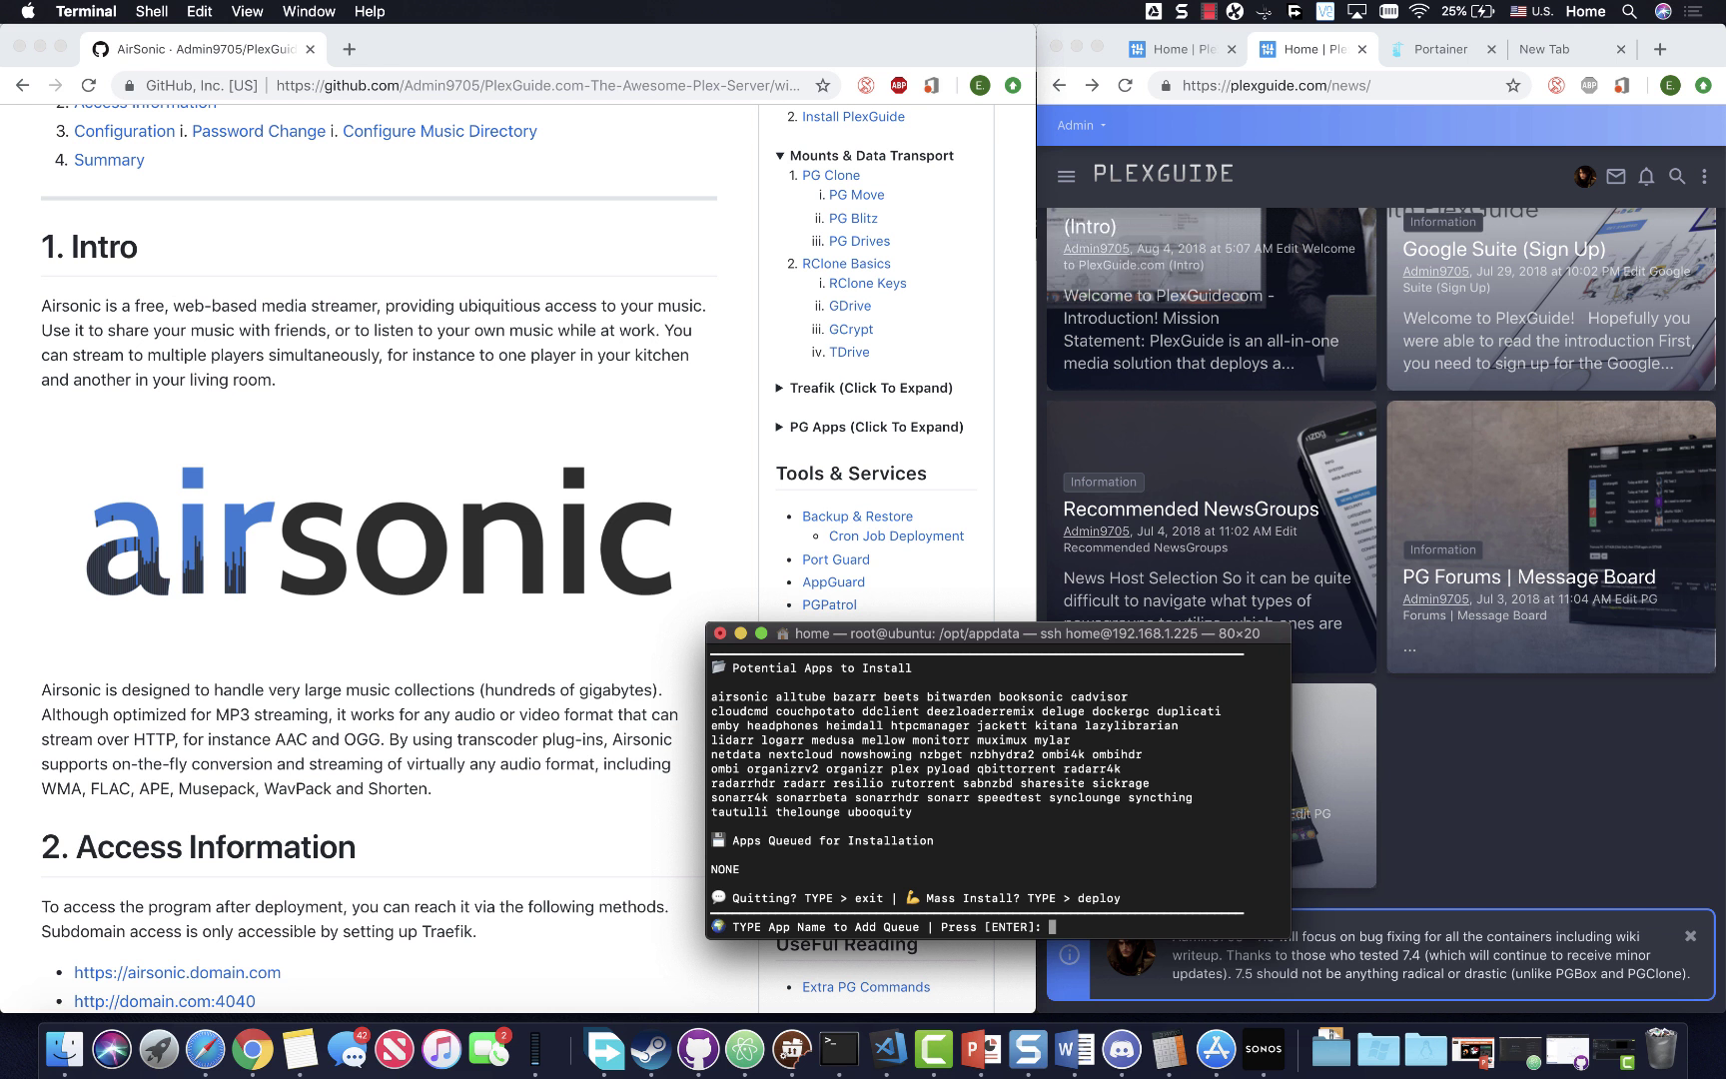
text(airsonic)
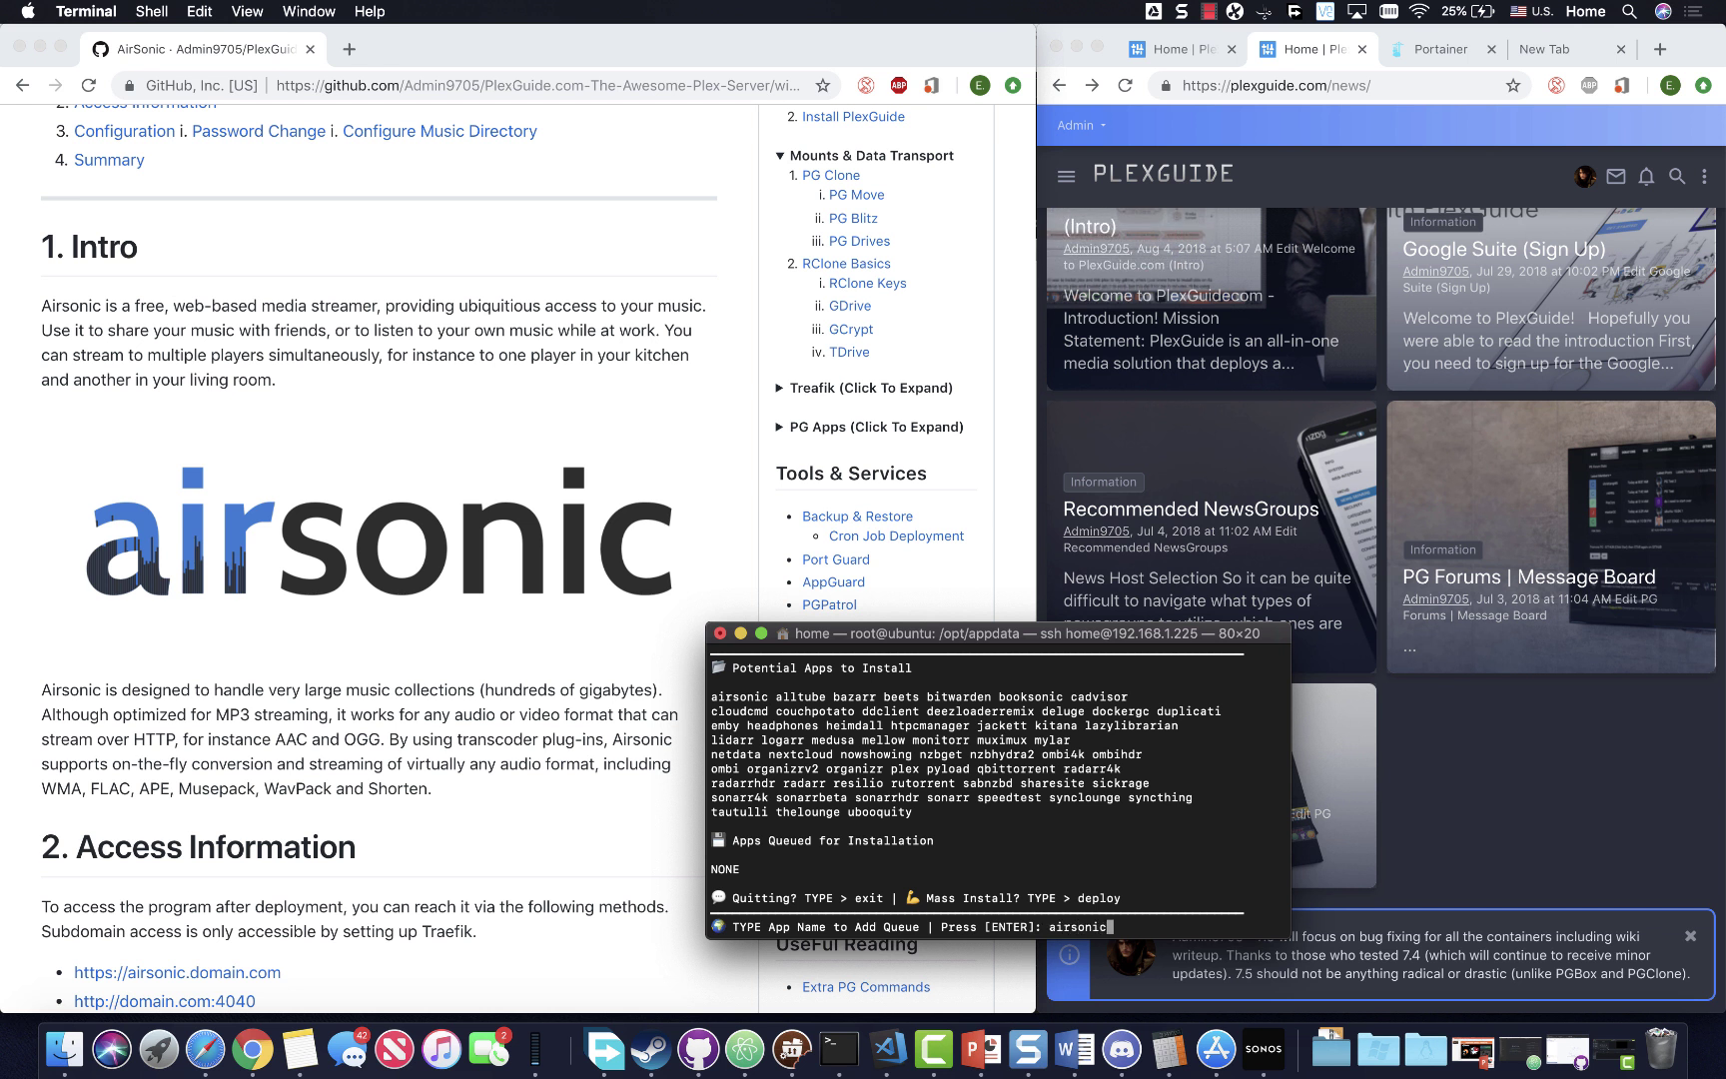
key(Return)
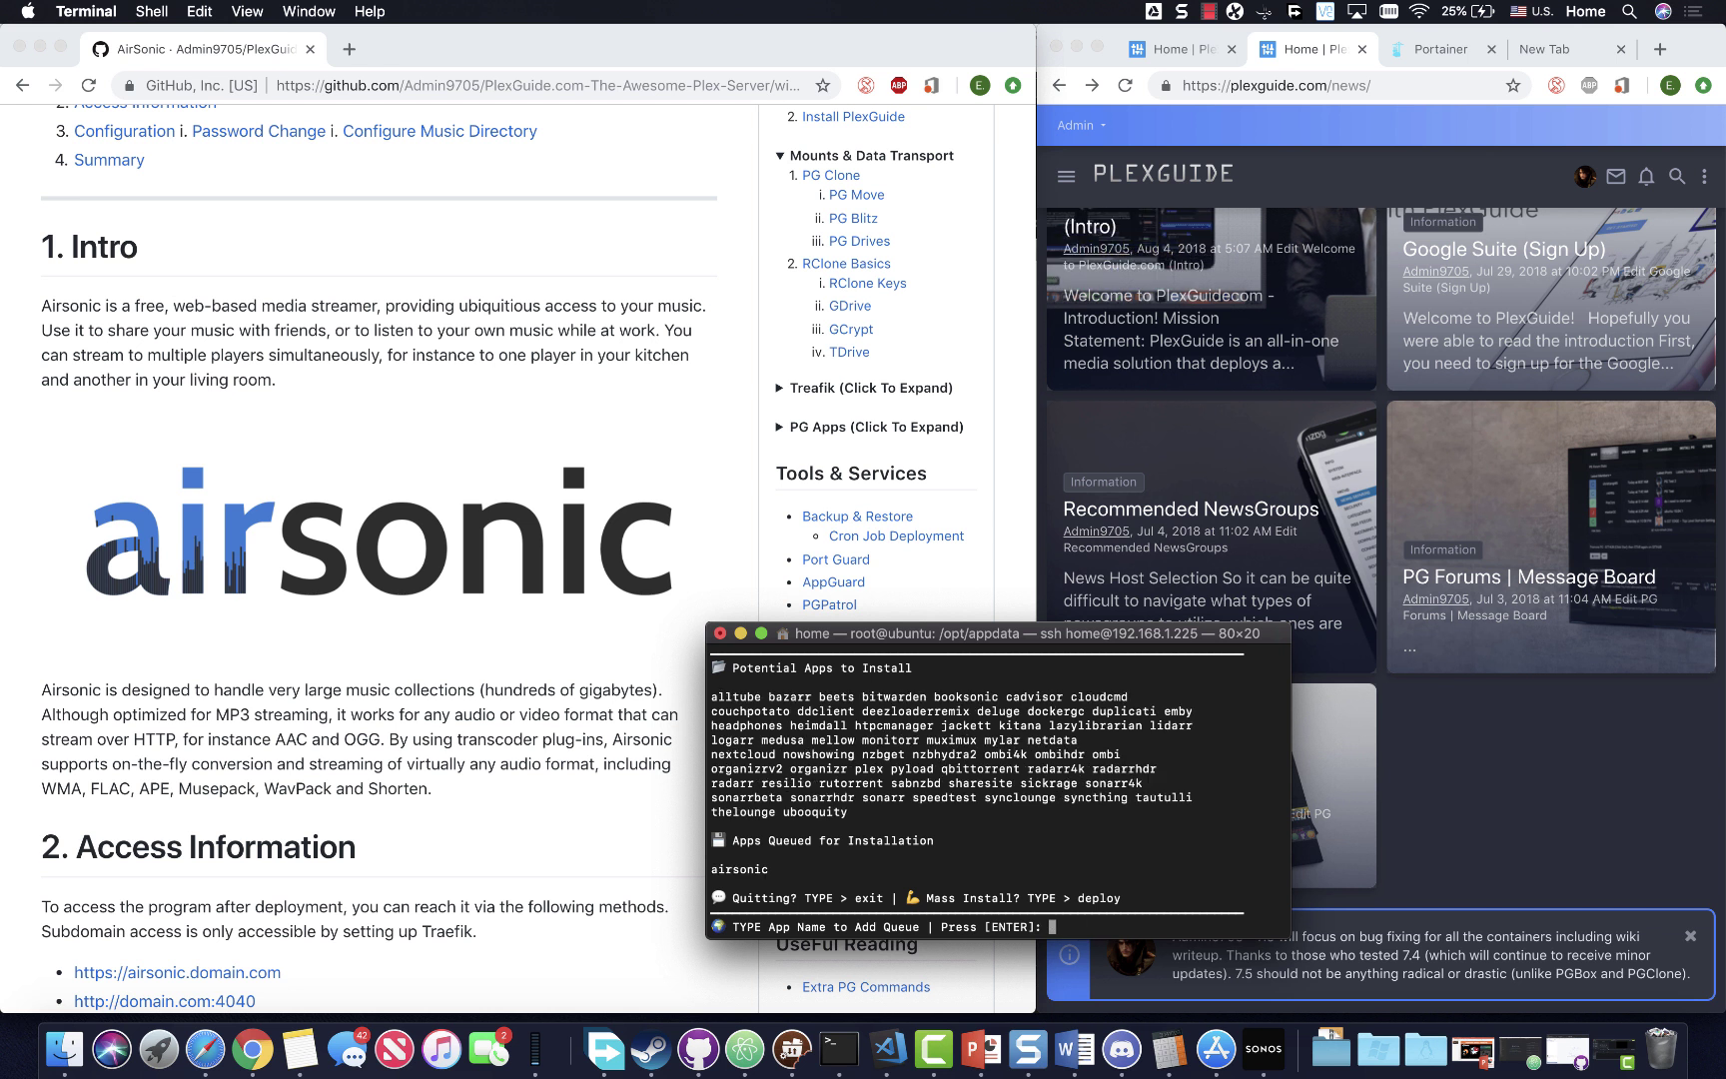
text(deploy)
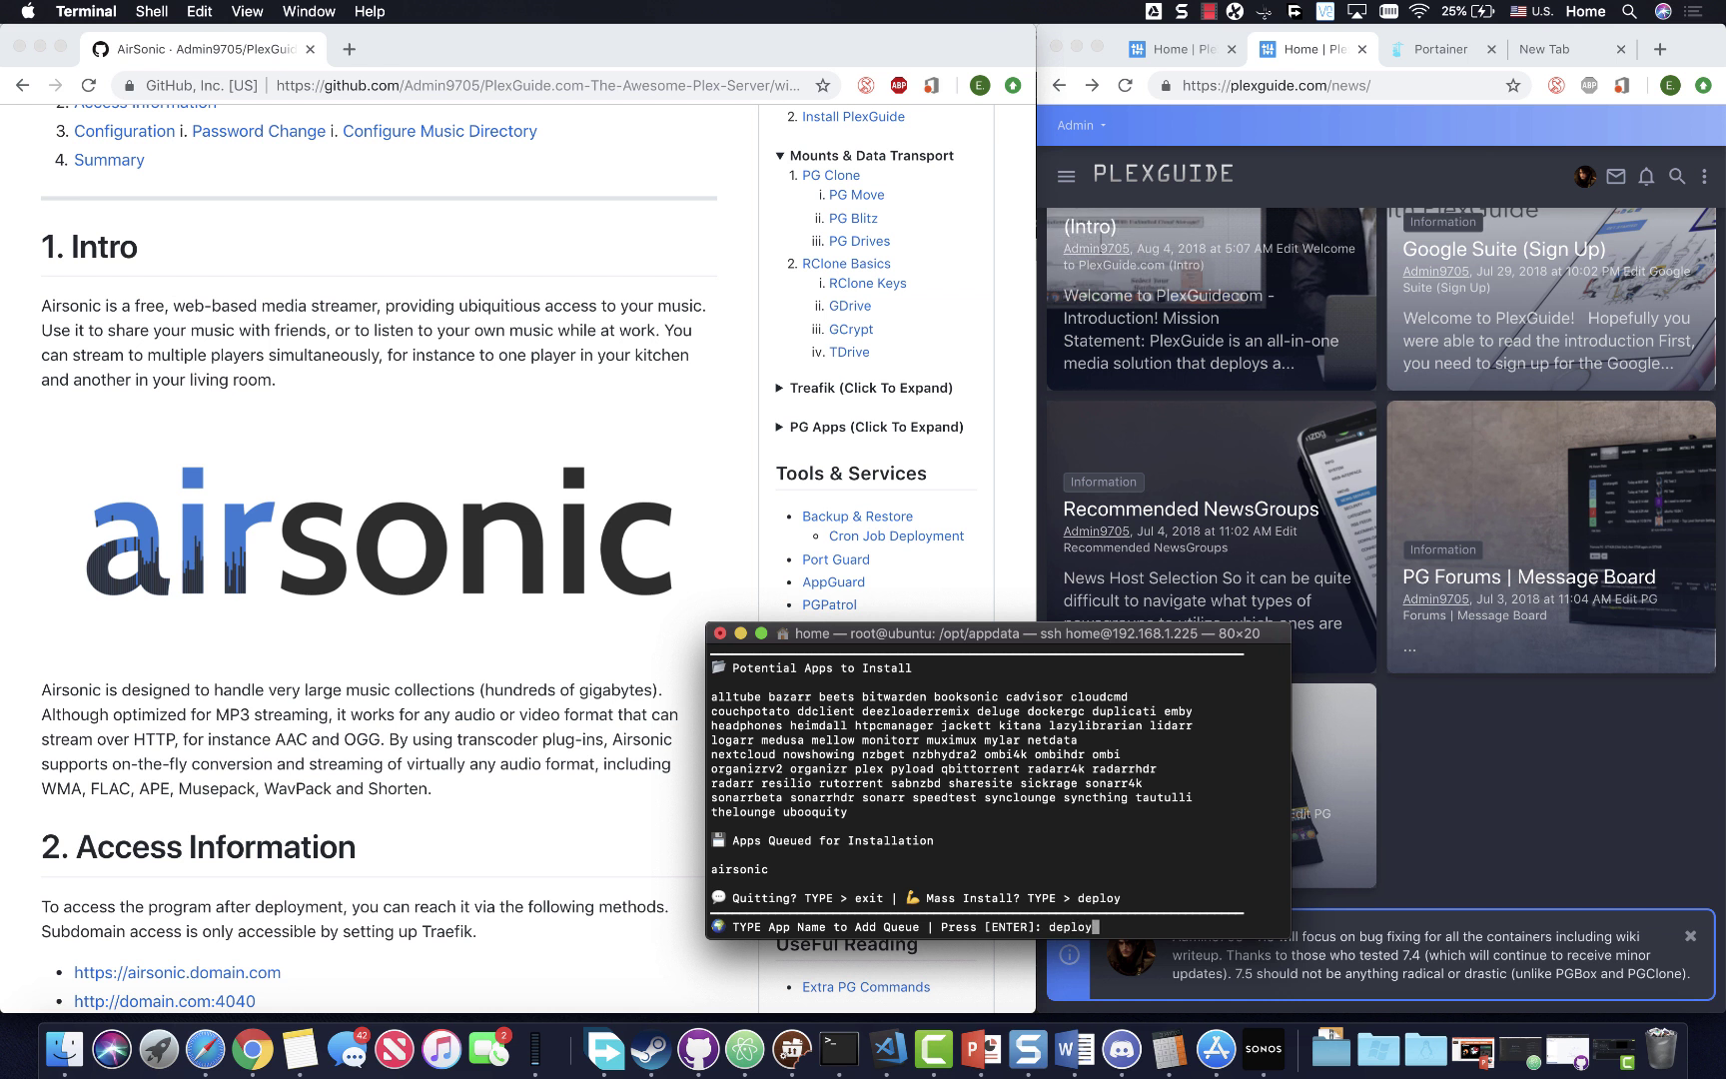
key(Return)
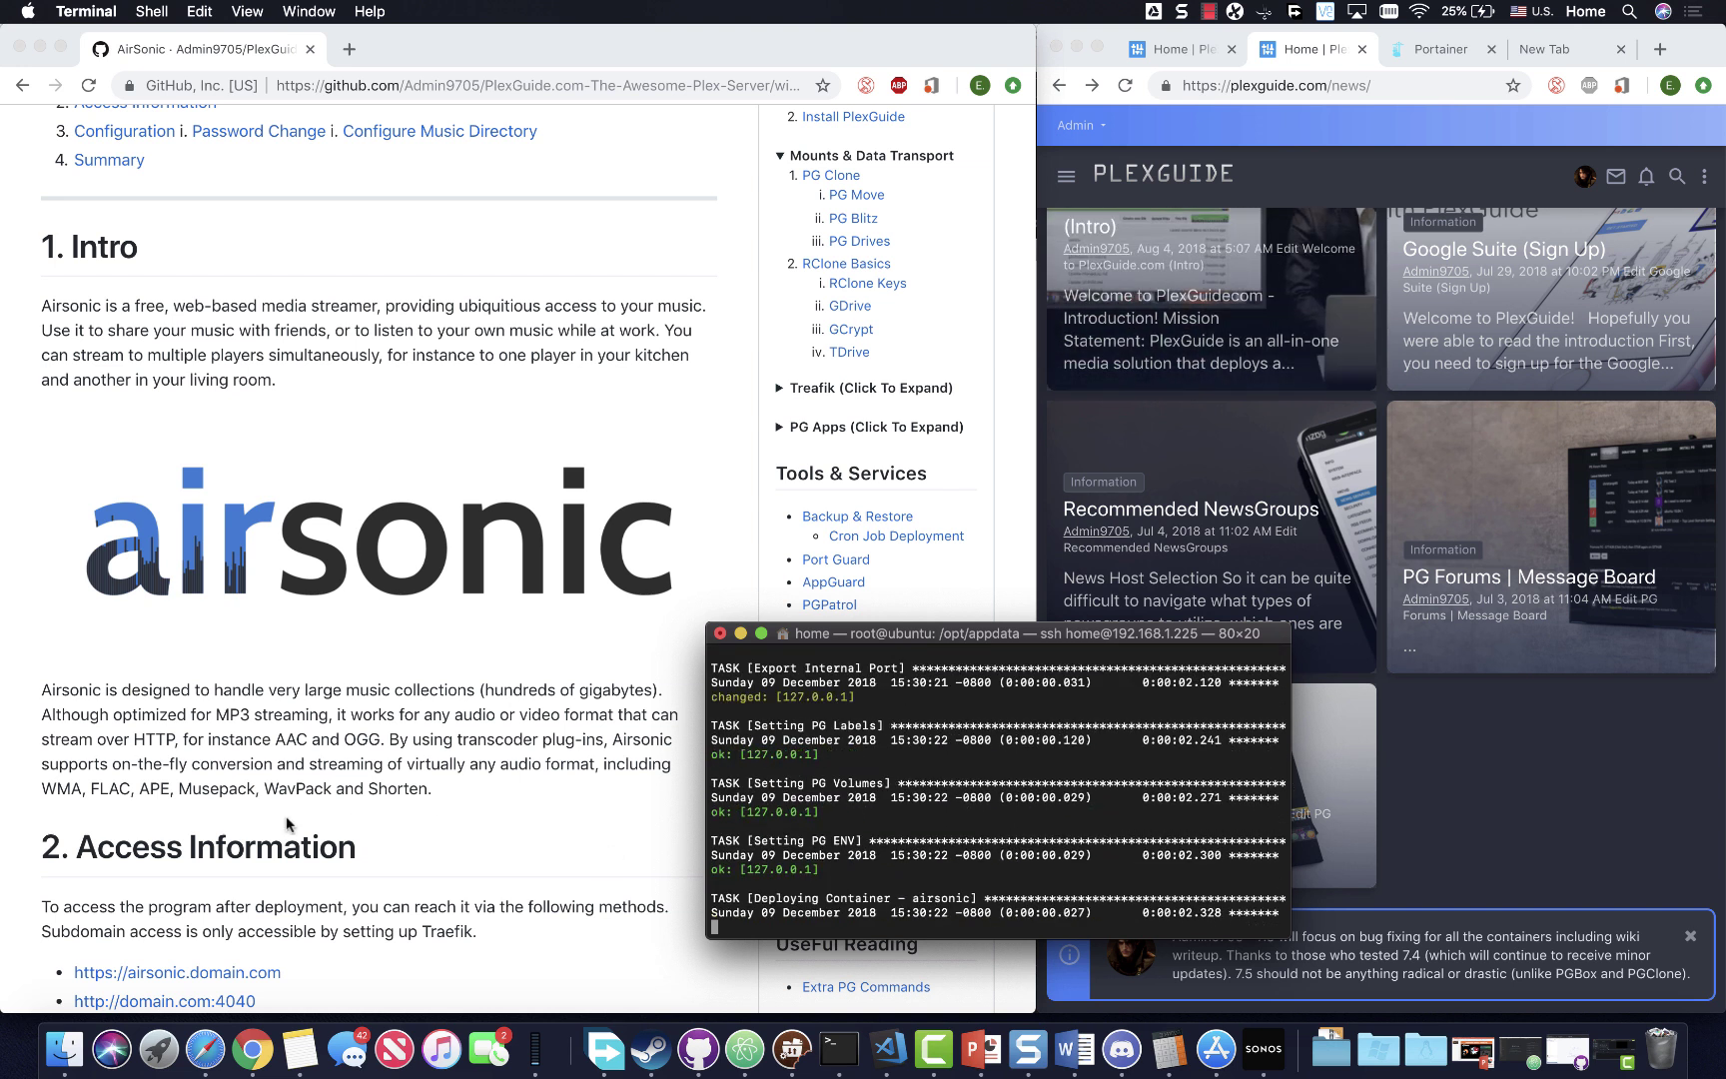
- Decline scheduled cron backups with option 1 and return to the PlexGuide main menu
scroll(290, 827, down, 5)
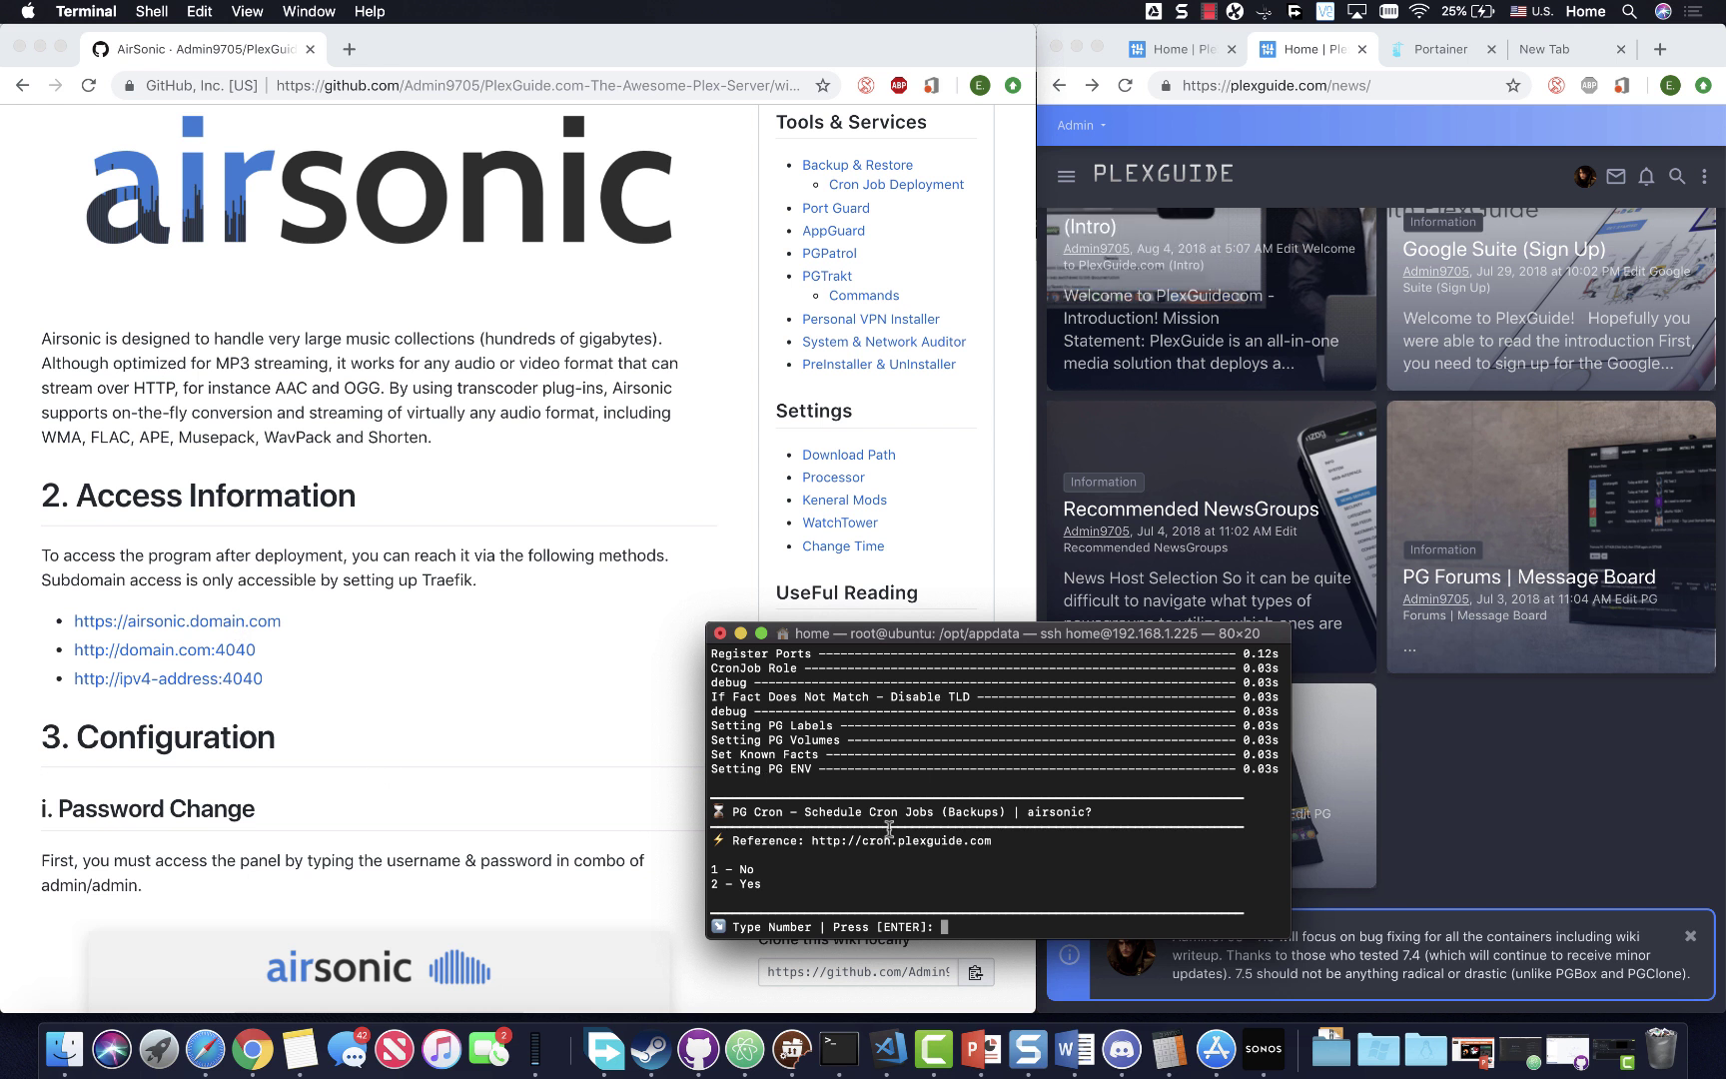
text(1)
key(Return)
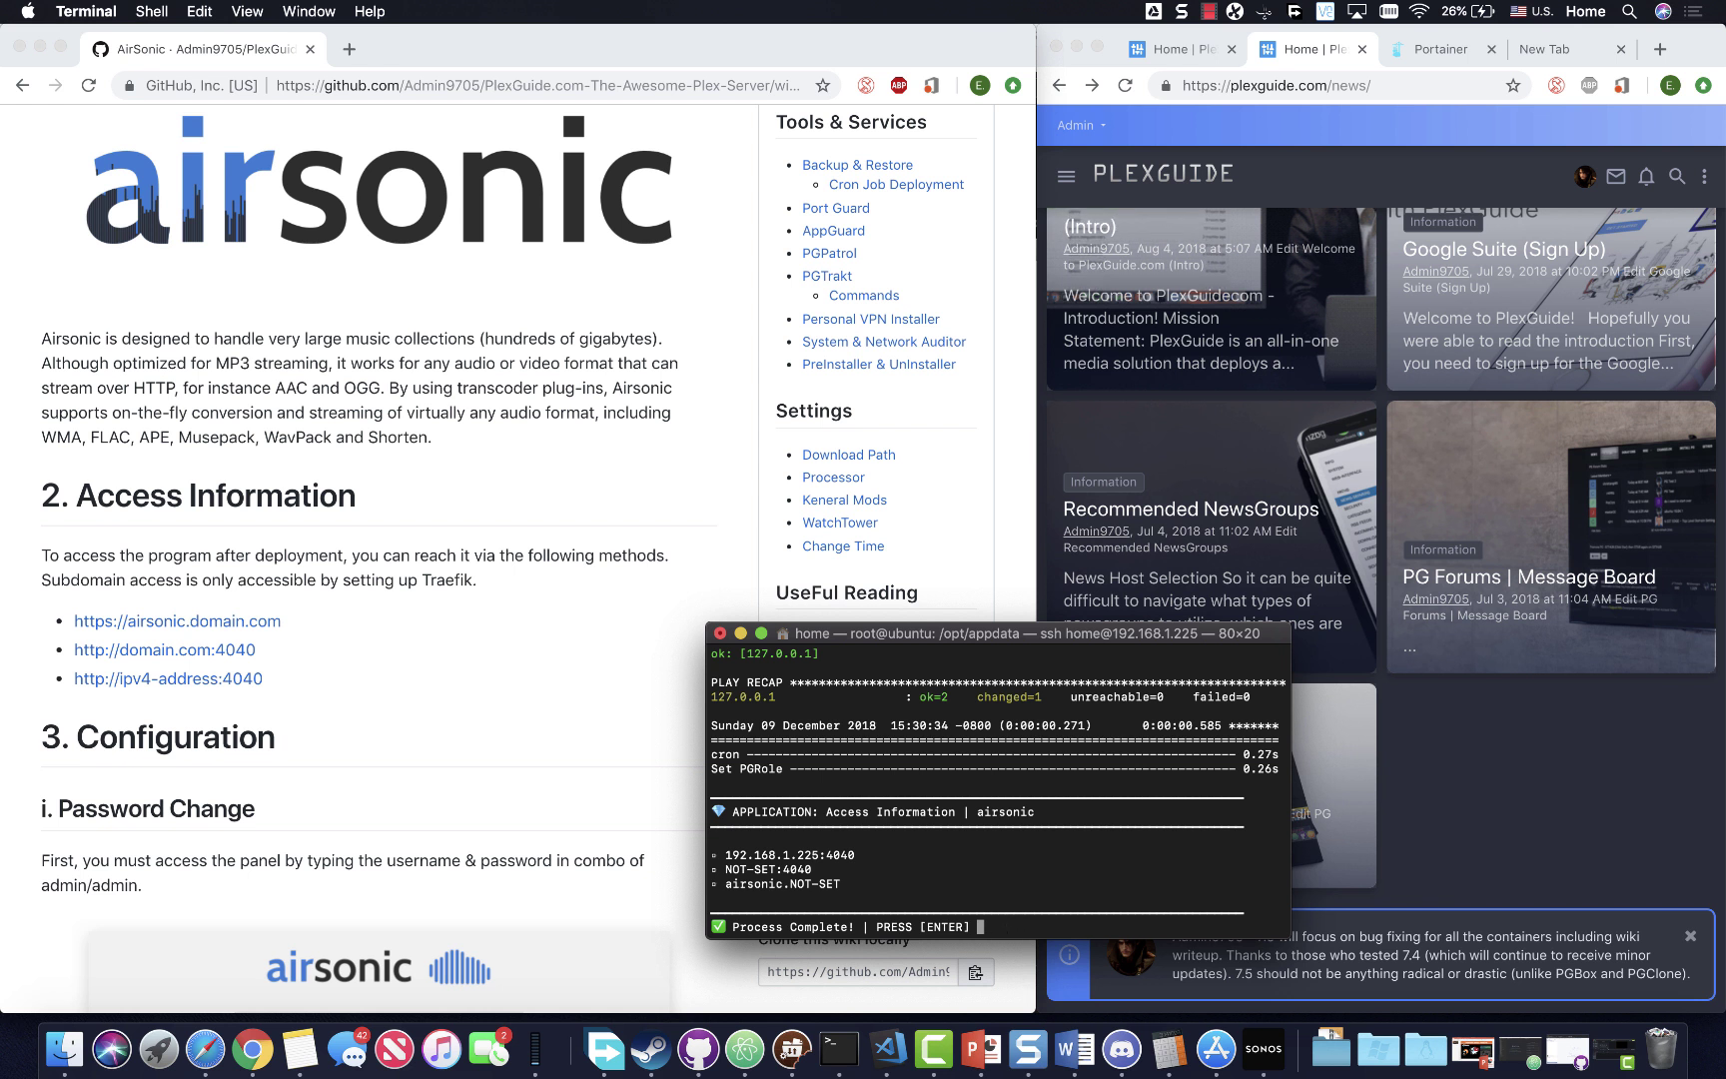
key(Return)
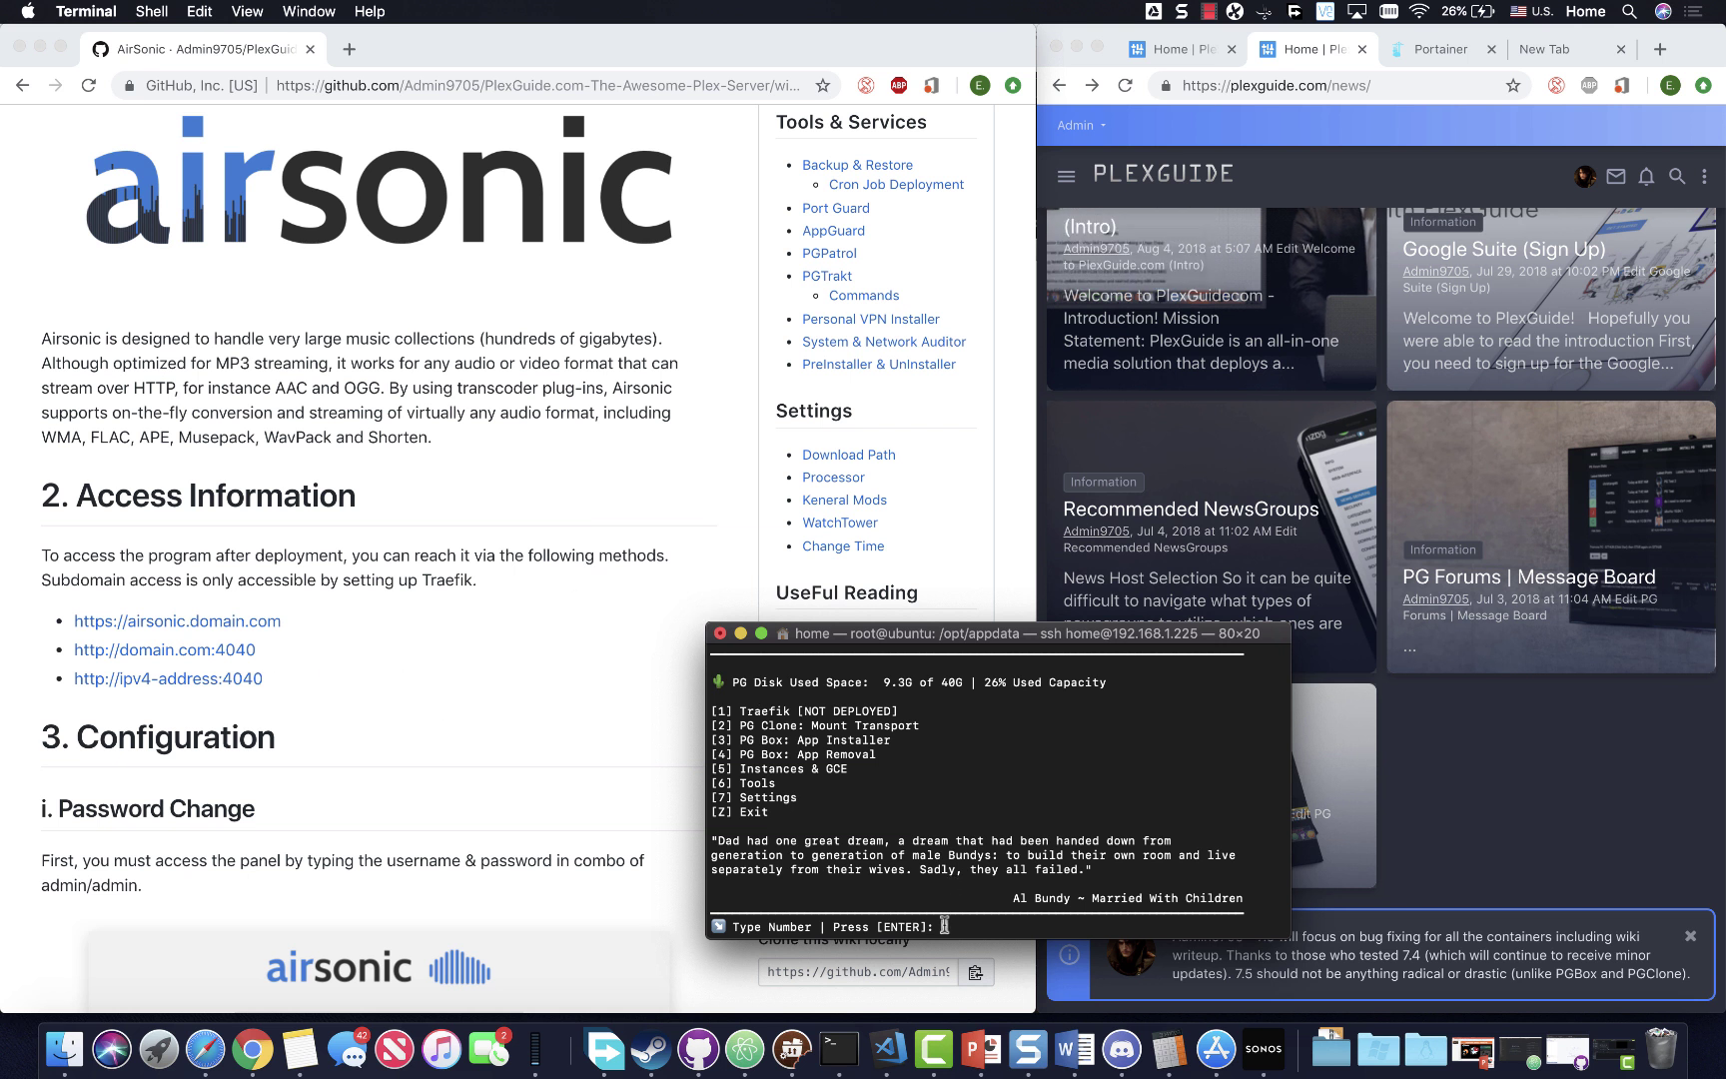
- Load the Airsonic web interface on port 4040 in a new browser tab
click(635, 473)
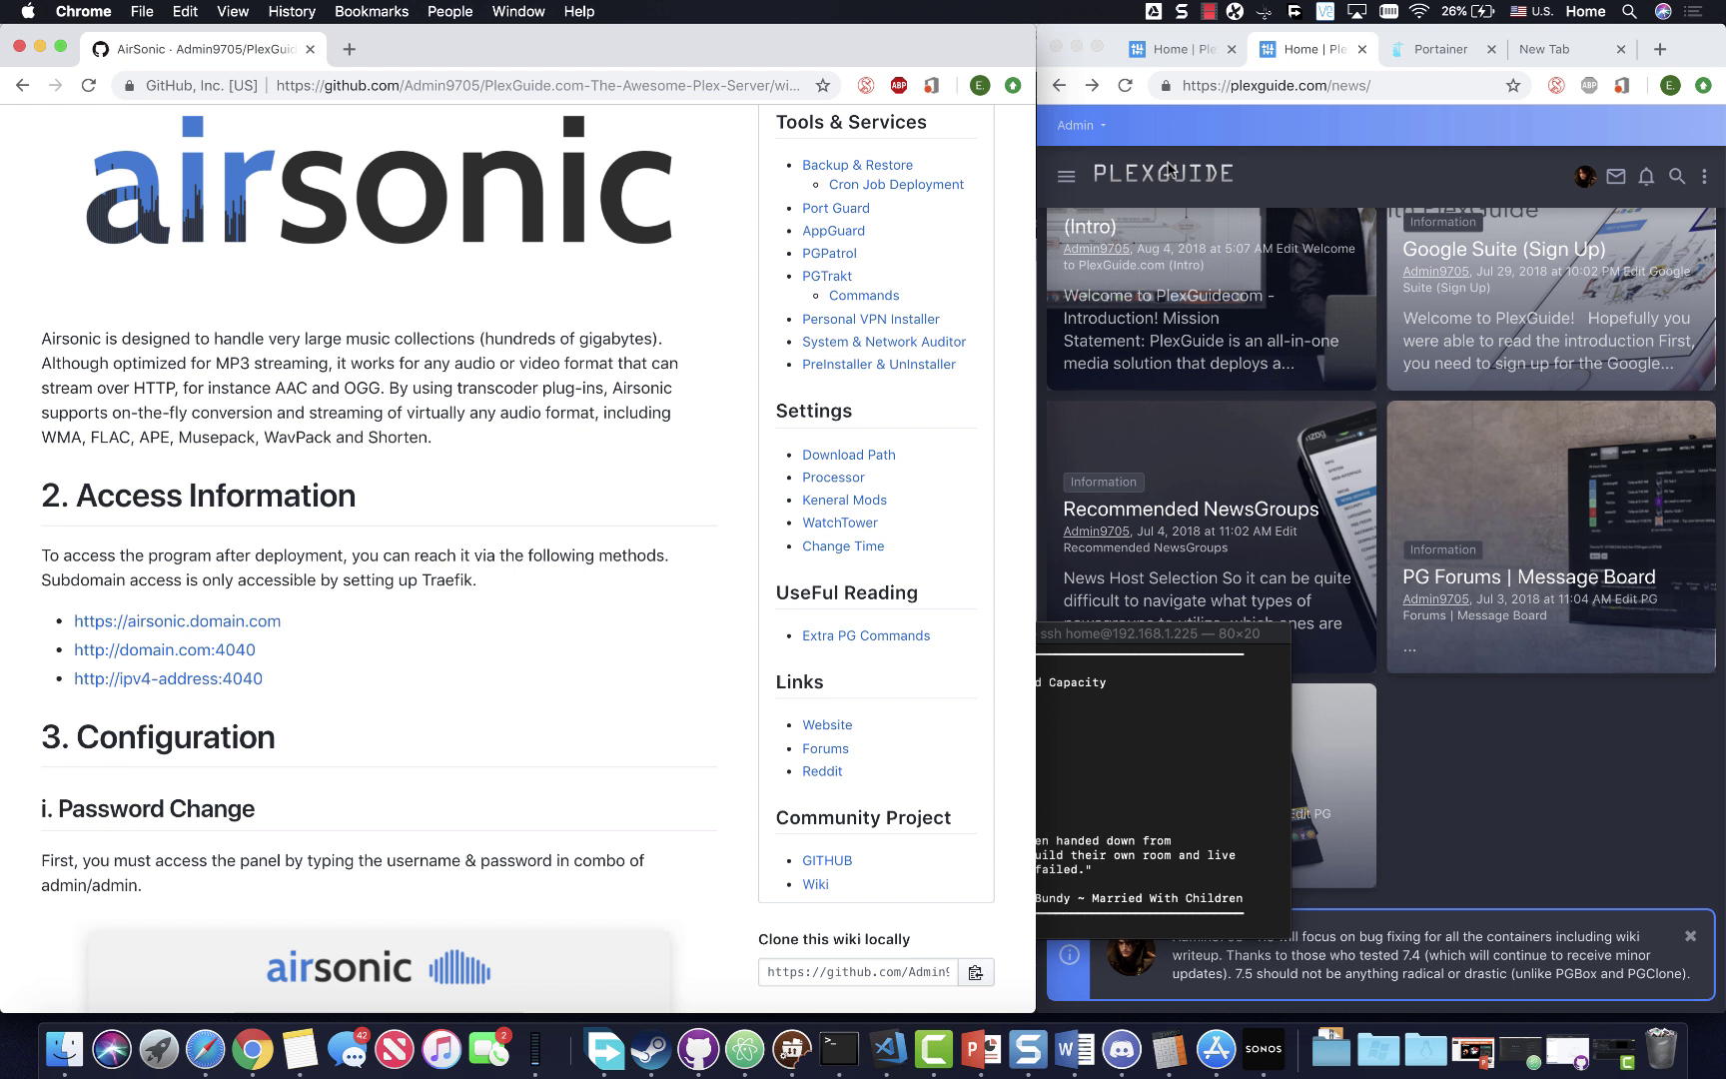
click(1501, 66)
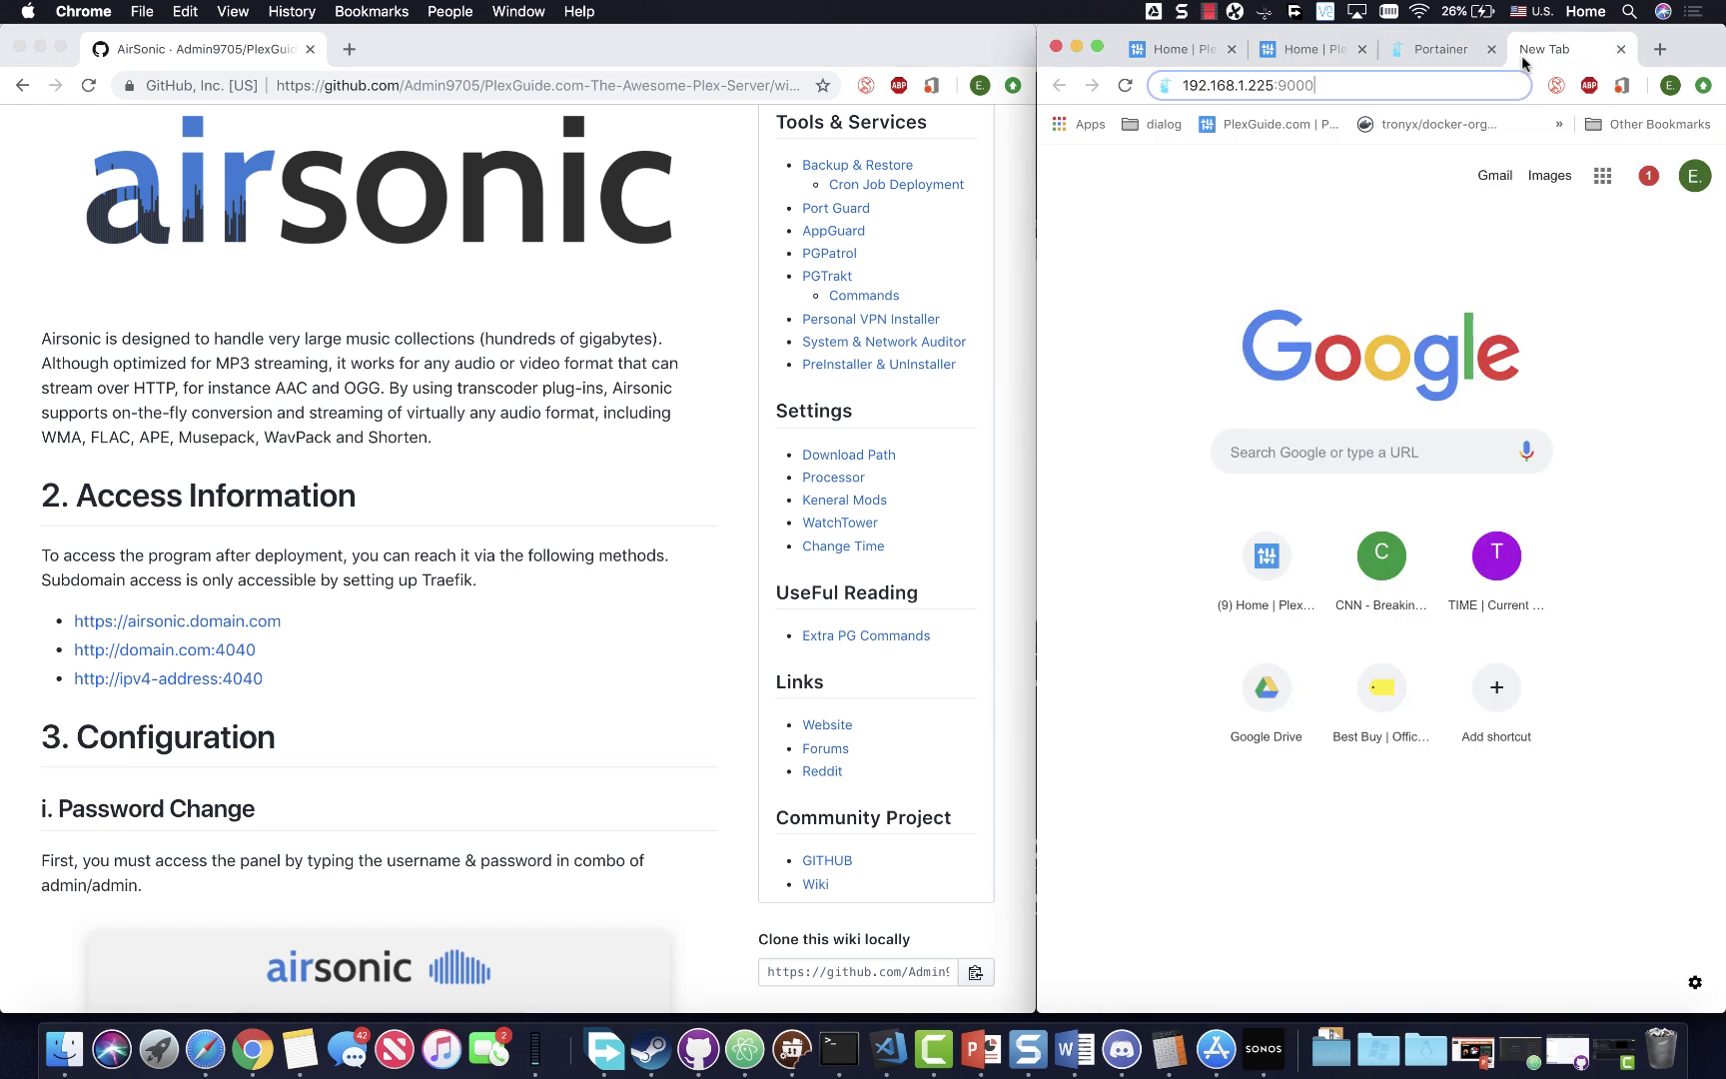
click(1383, 80)
key(BackSpace)
key(BackSpace)
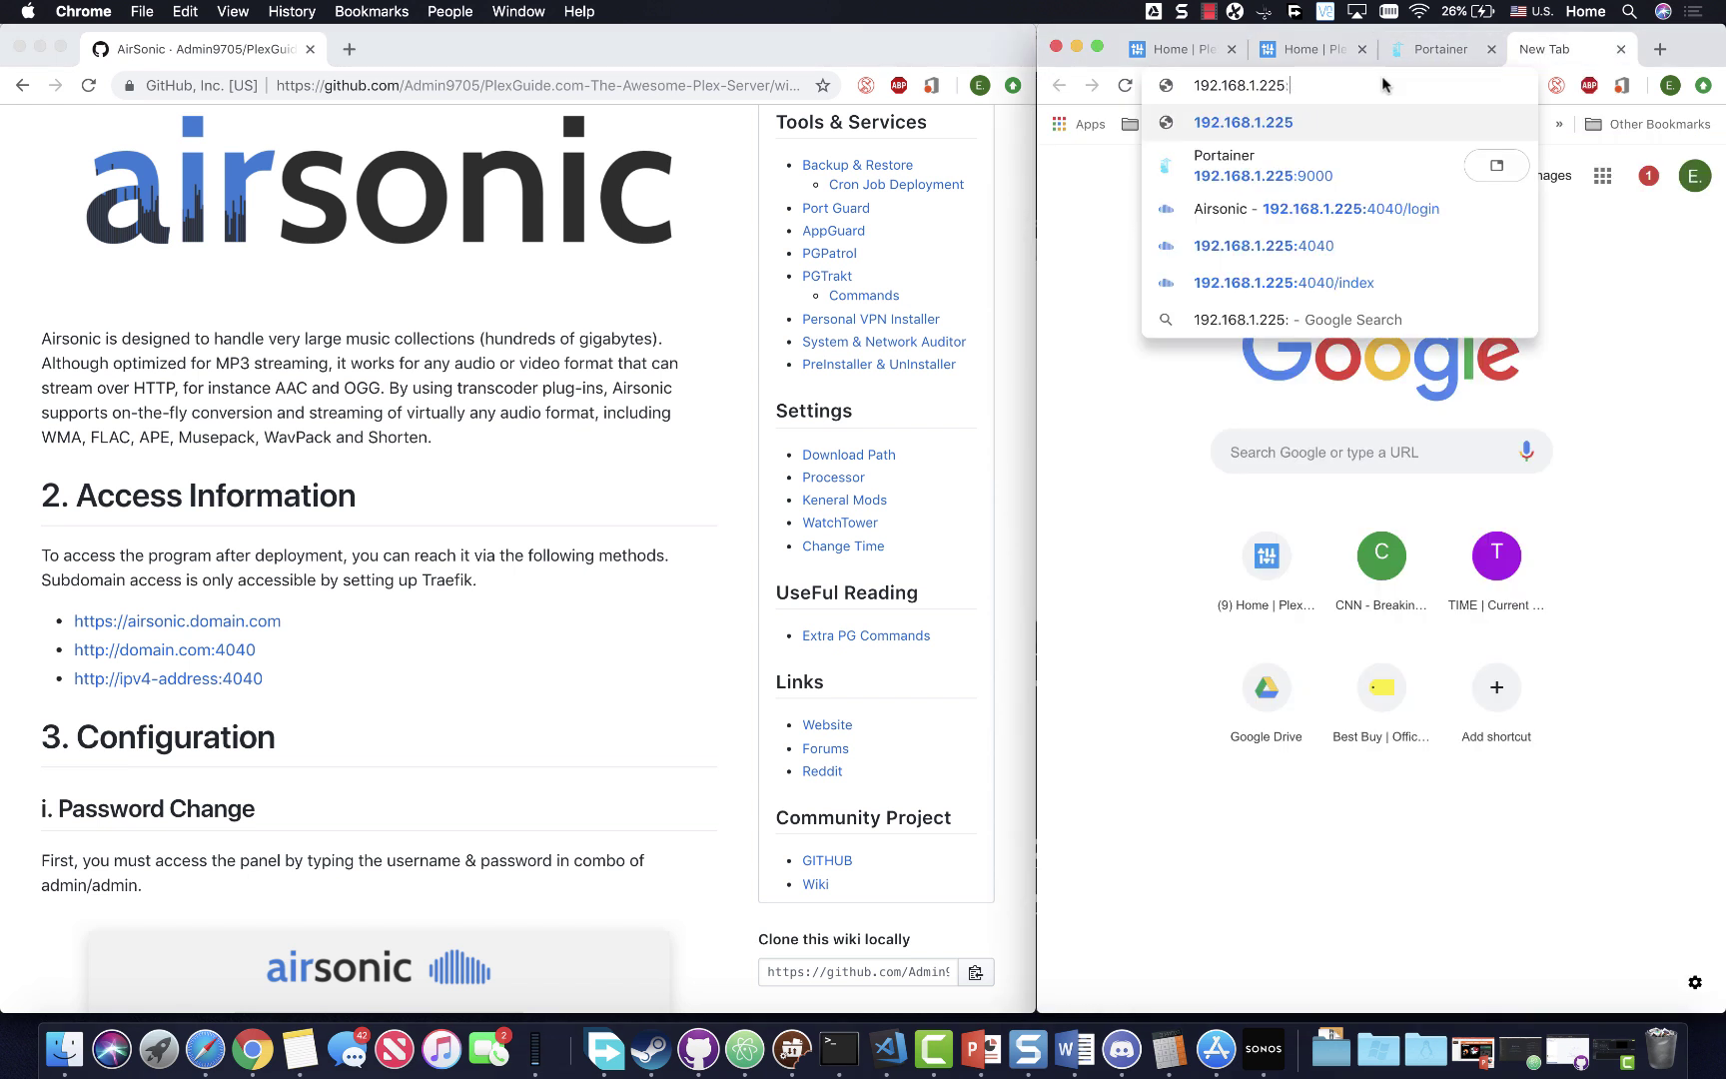
text(4040)
key(Return)
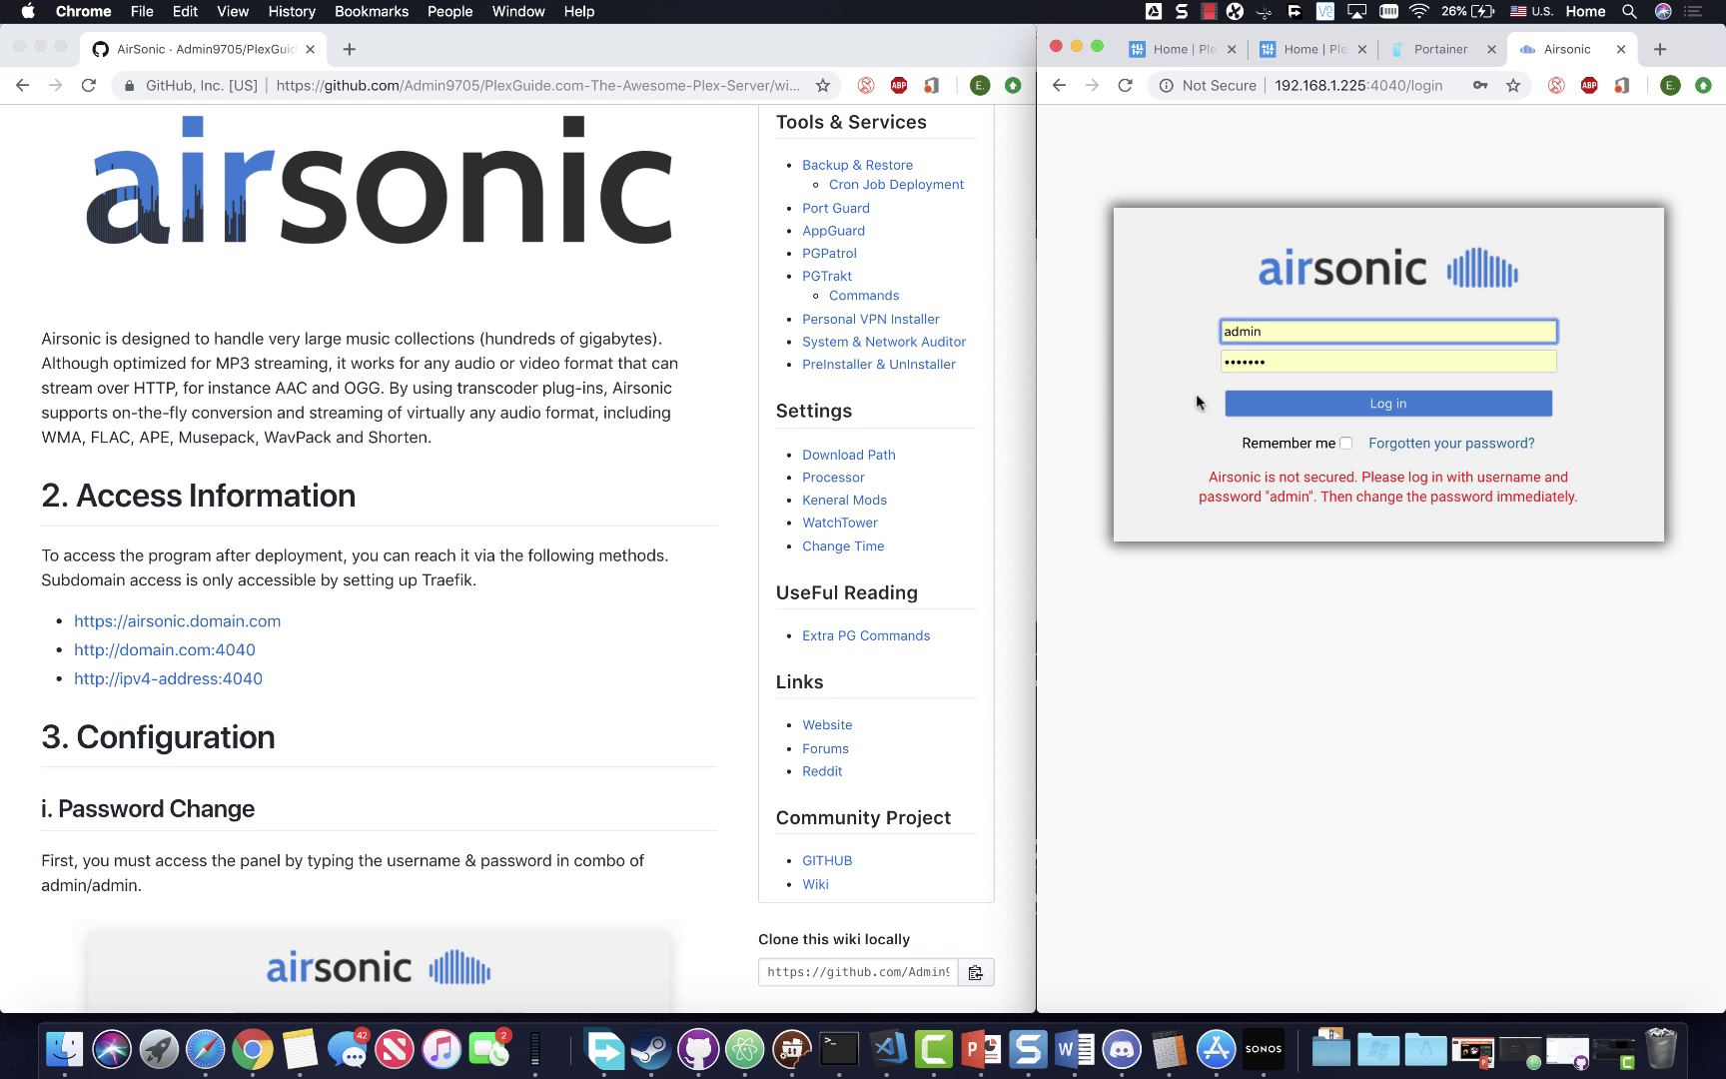
- Sign in with the default admin/admin account and widen the browser window
click(1289, 403)
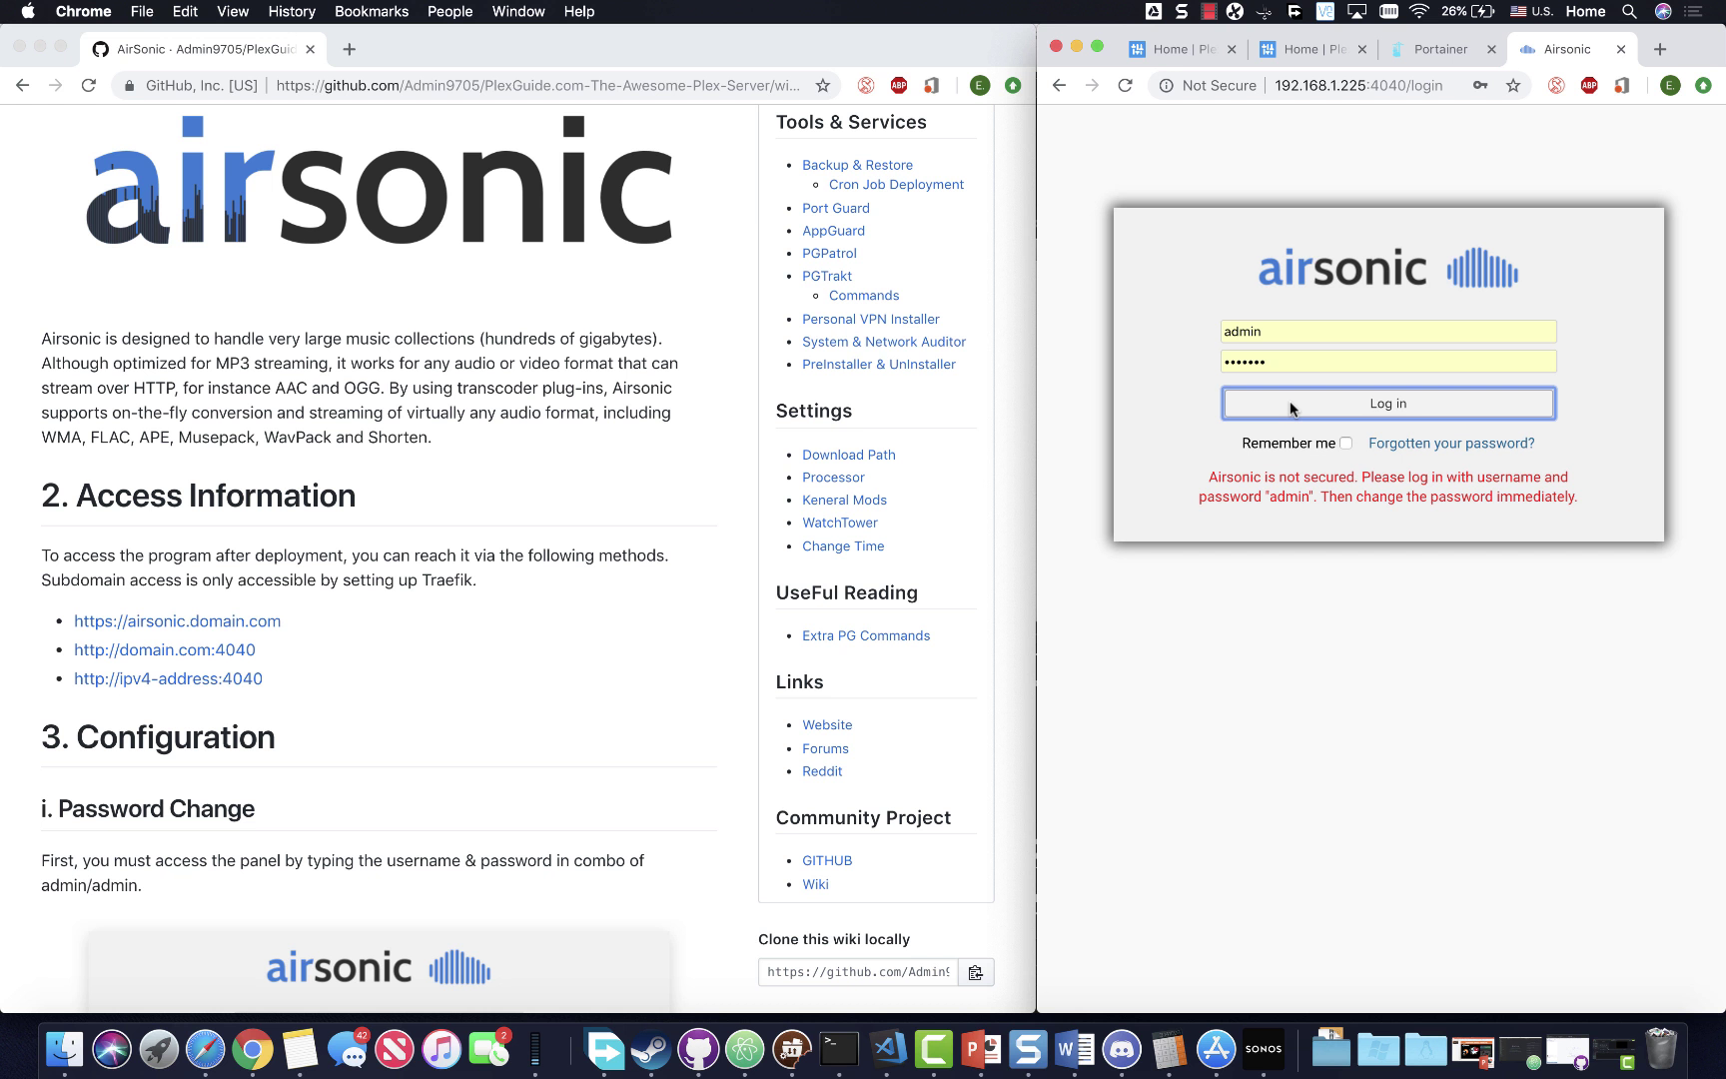
key(Tab)
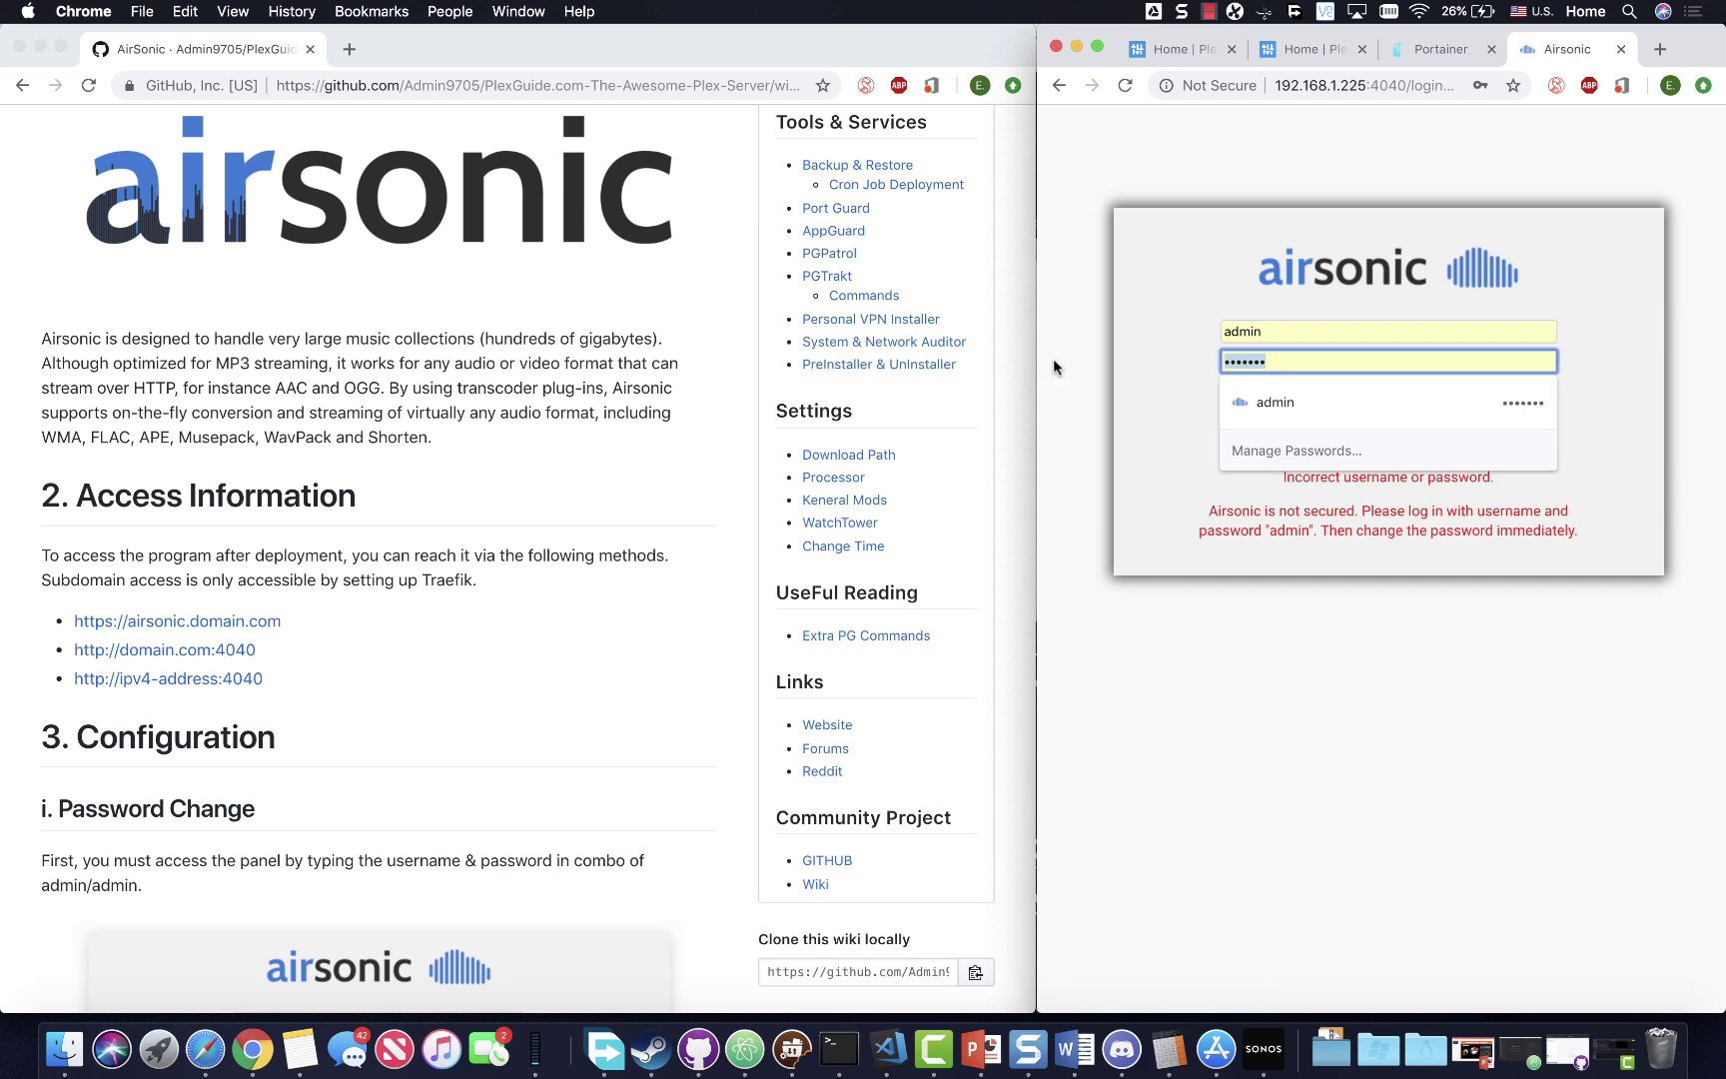
text(admin)
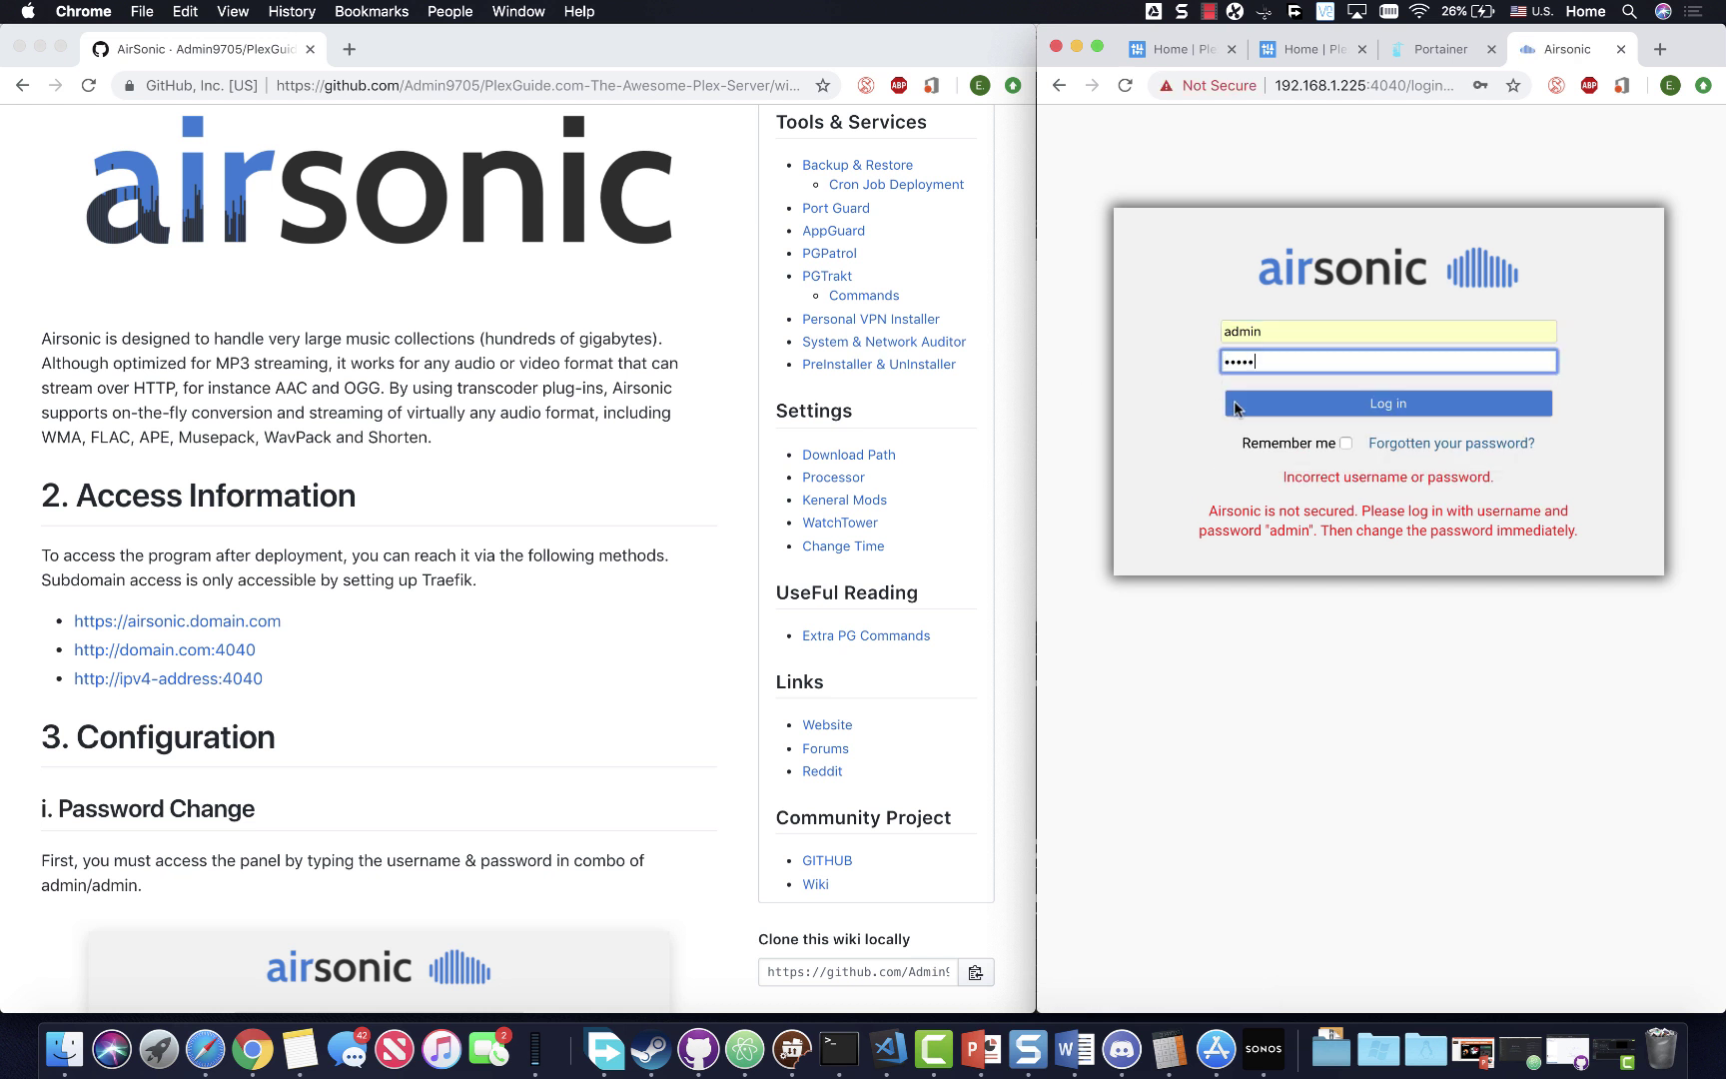
click(1263, 405)
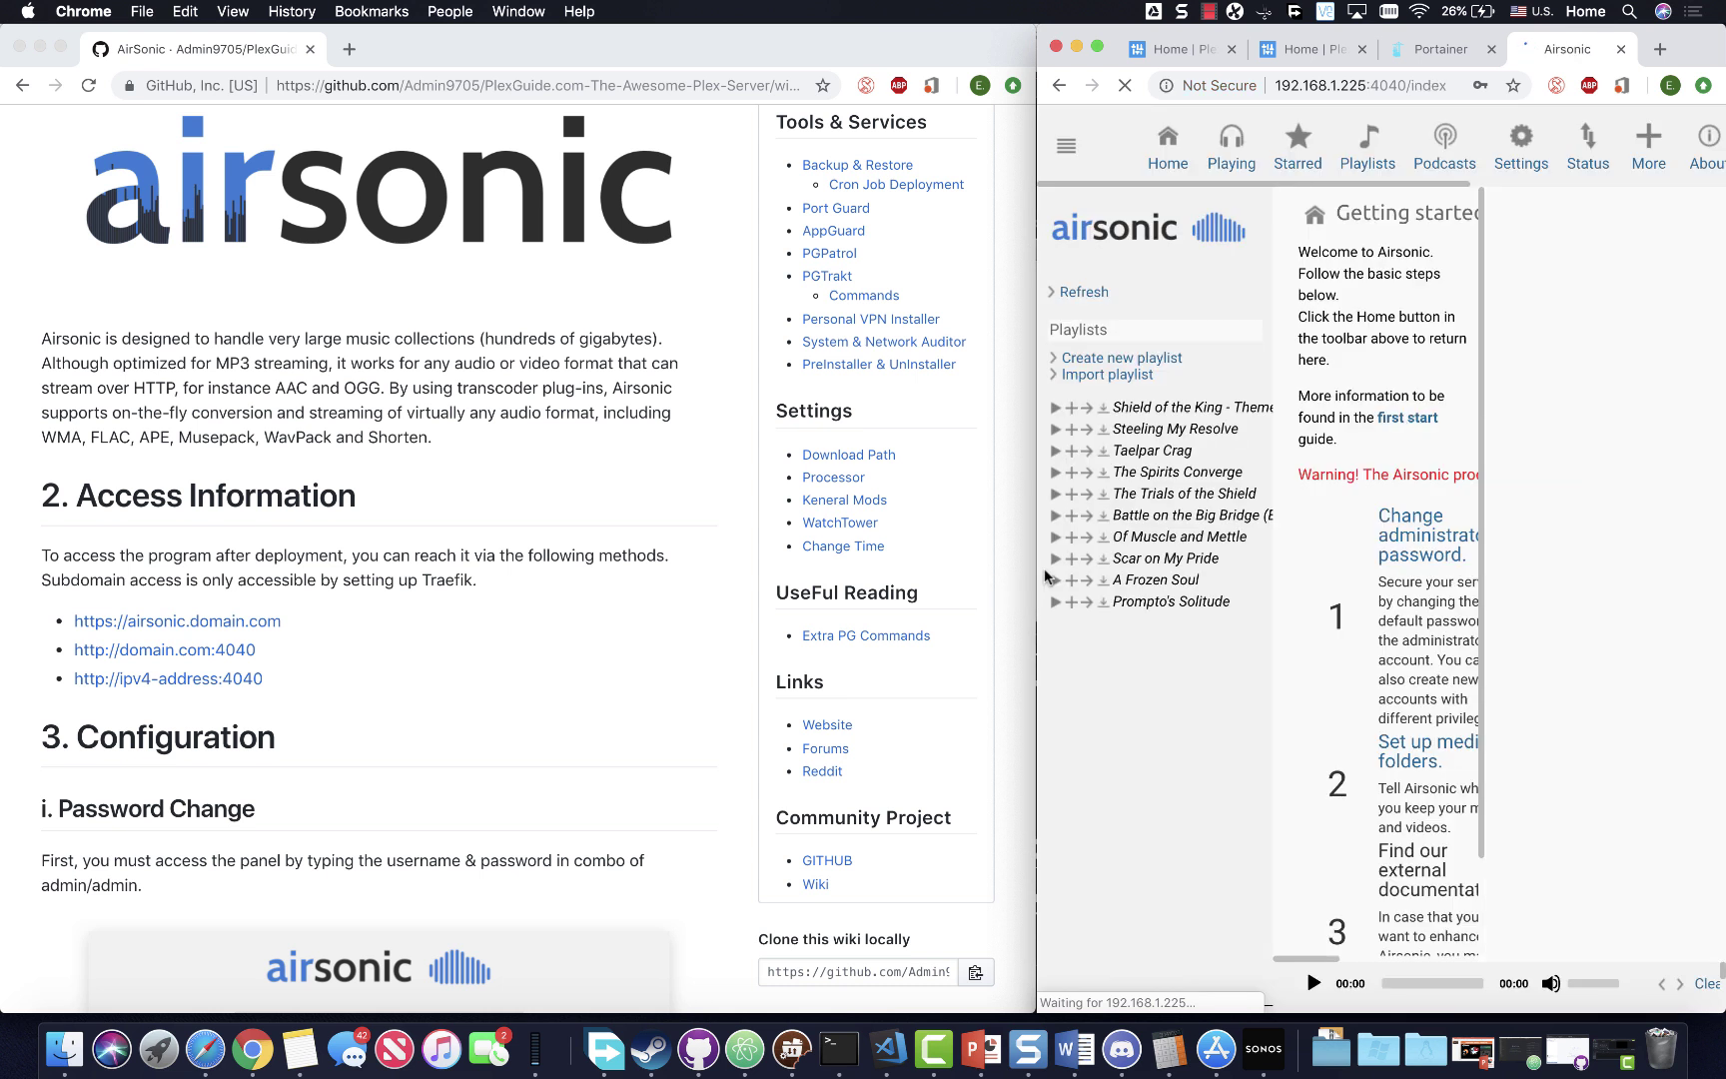
drag(1037, 571, 486, 662)
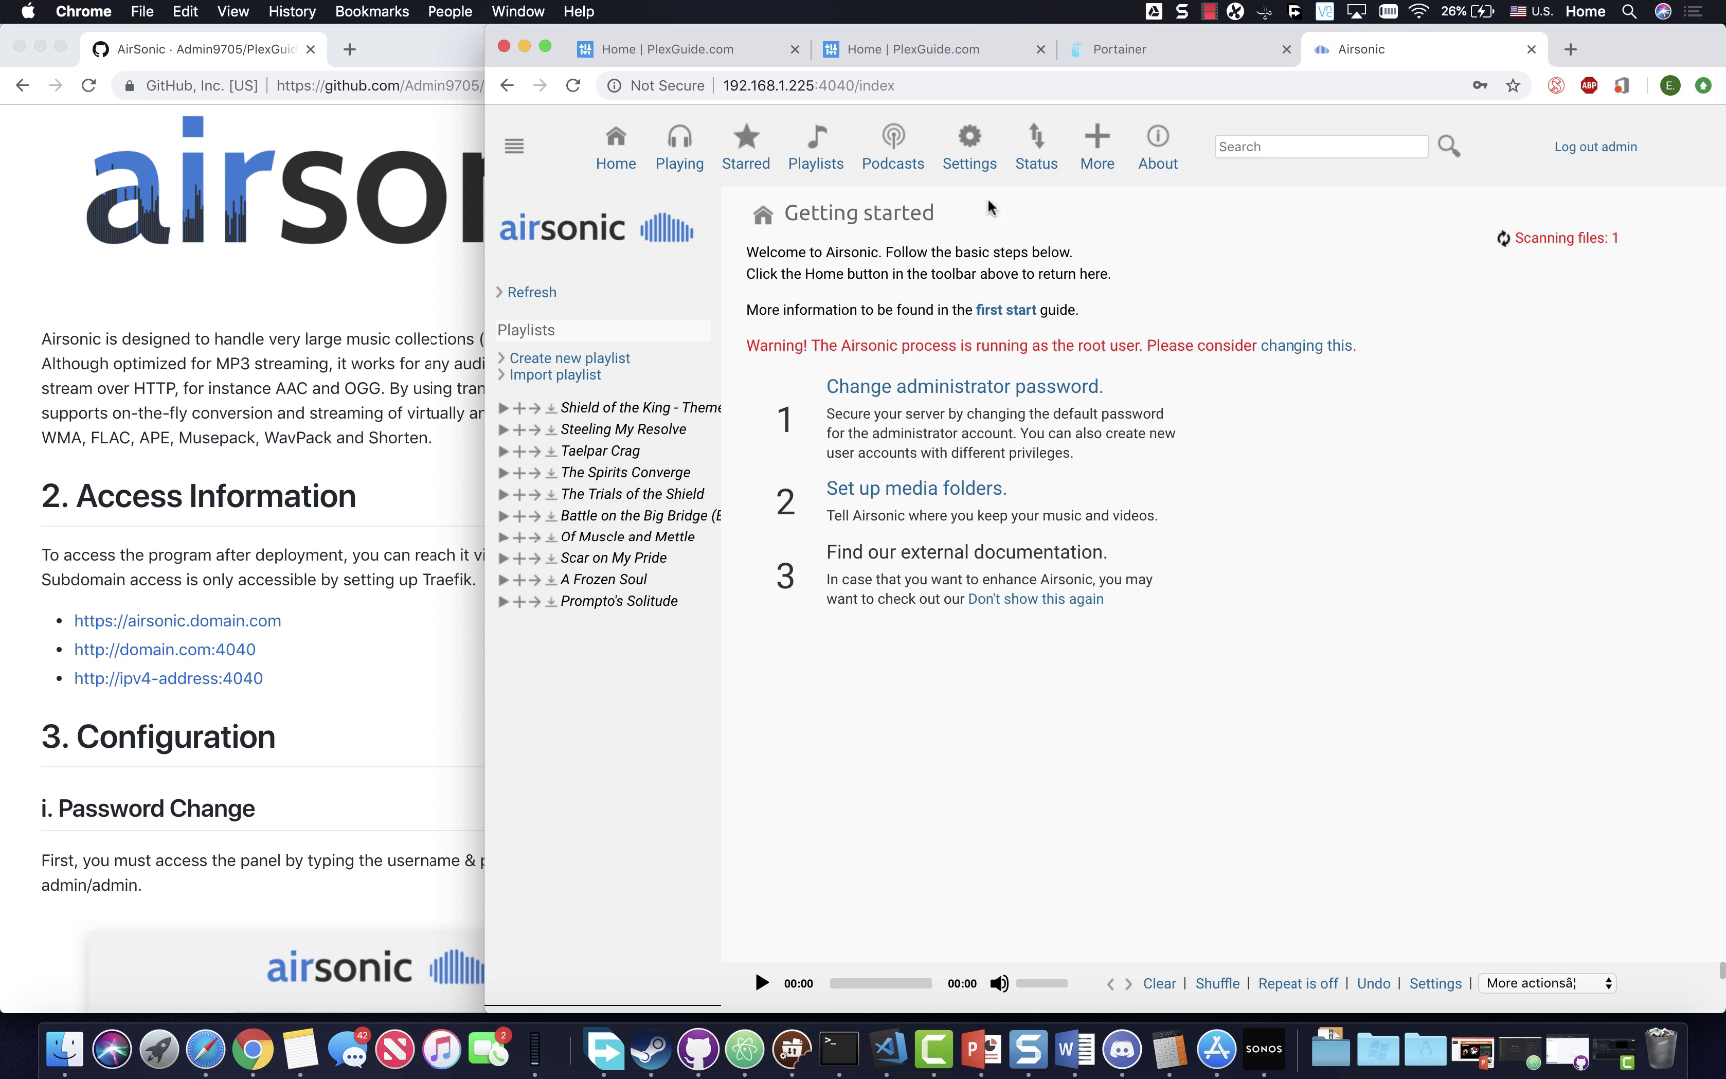
- Open Settings > Users and select the admin account
click(979, 157)
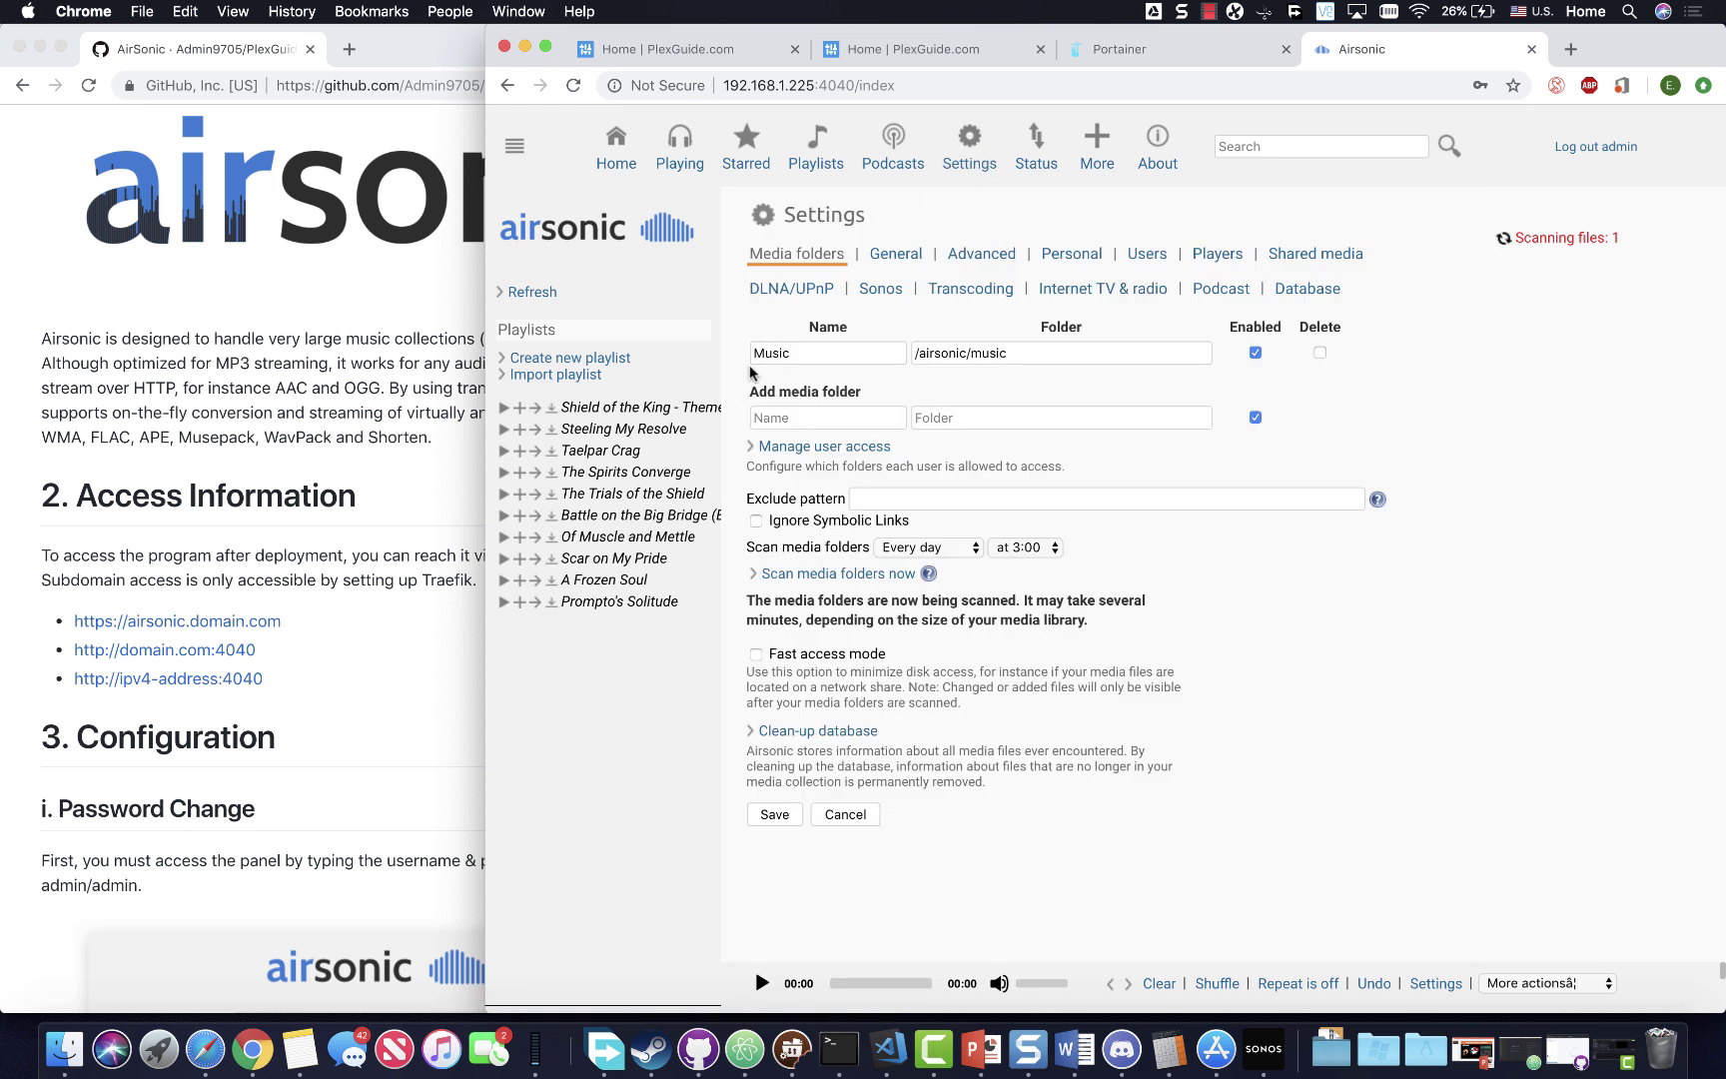
click(1146, 259)
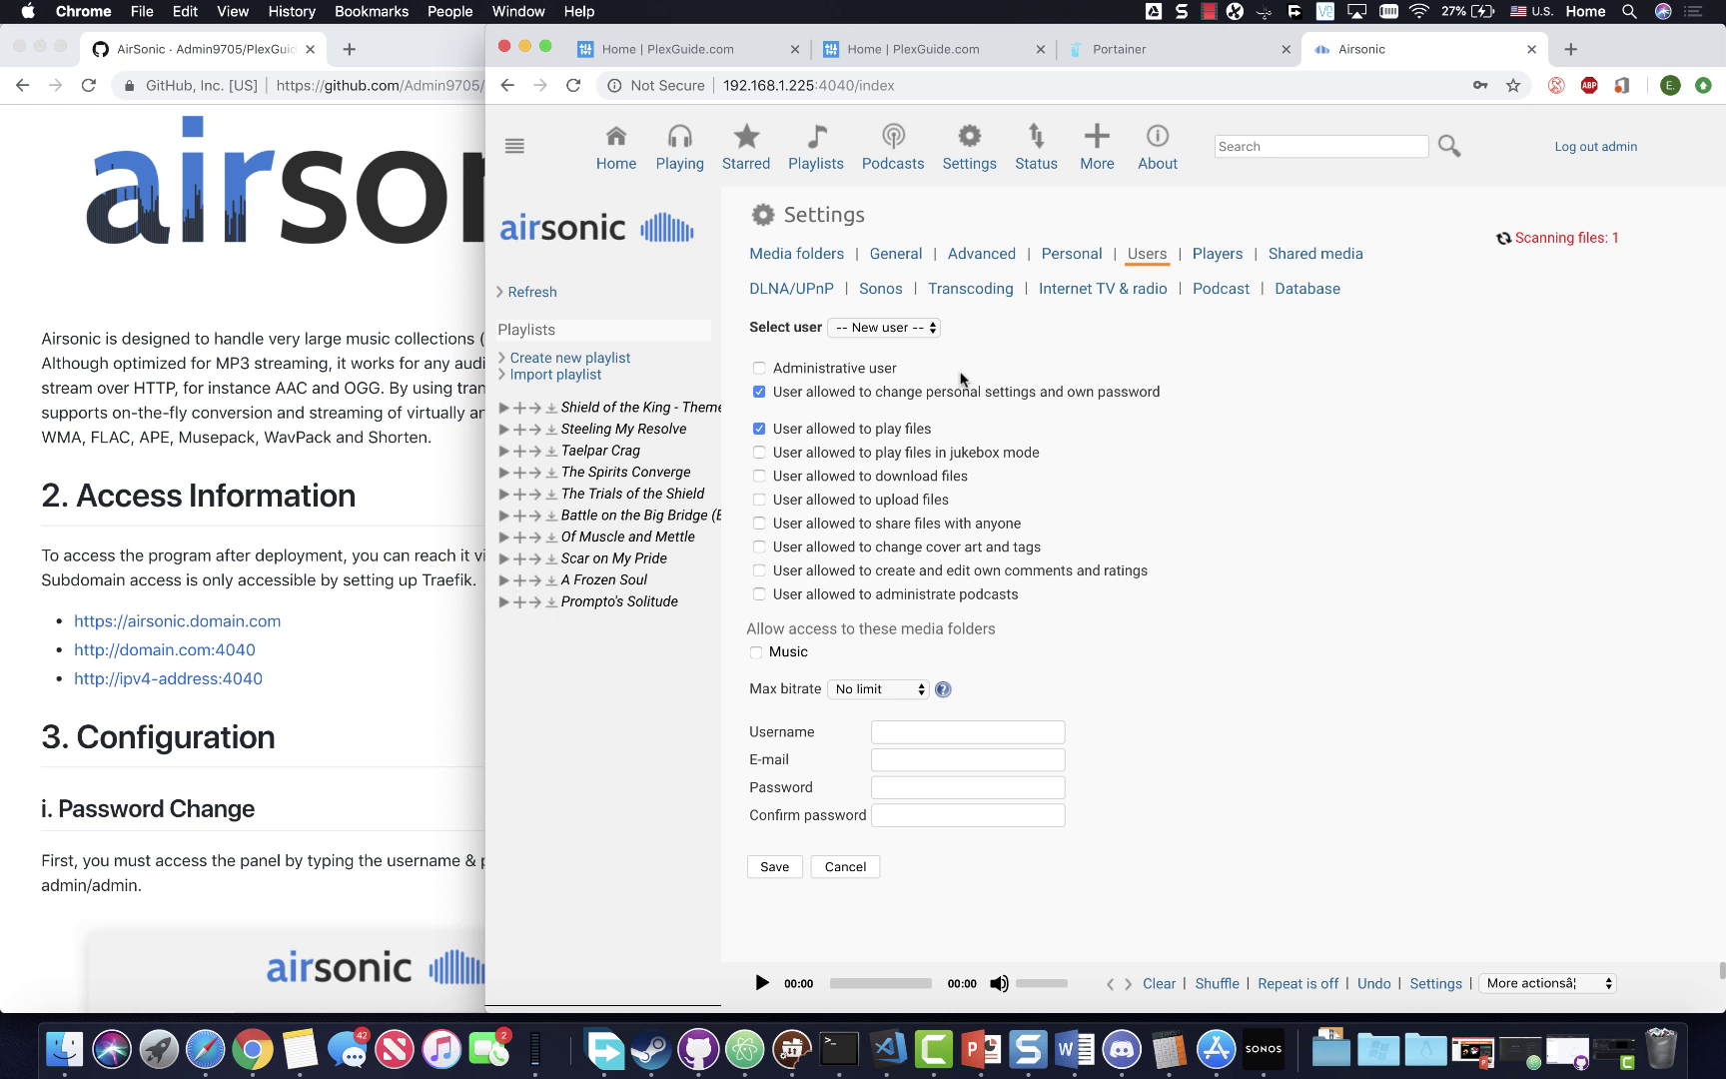
click(885, 327)
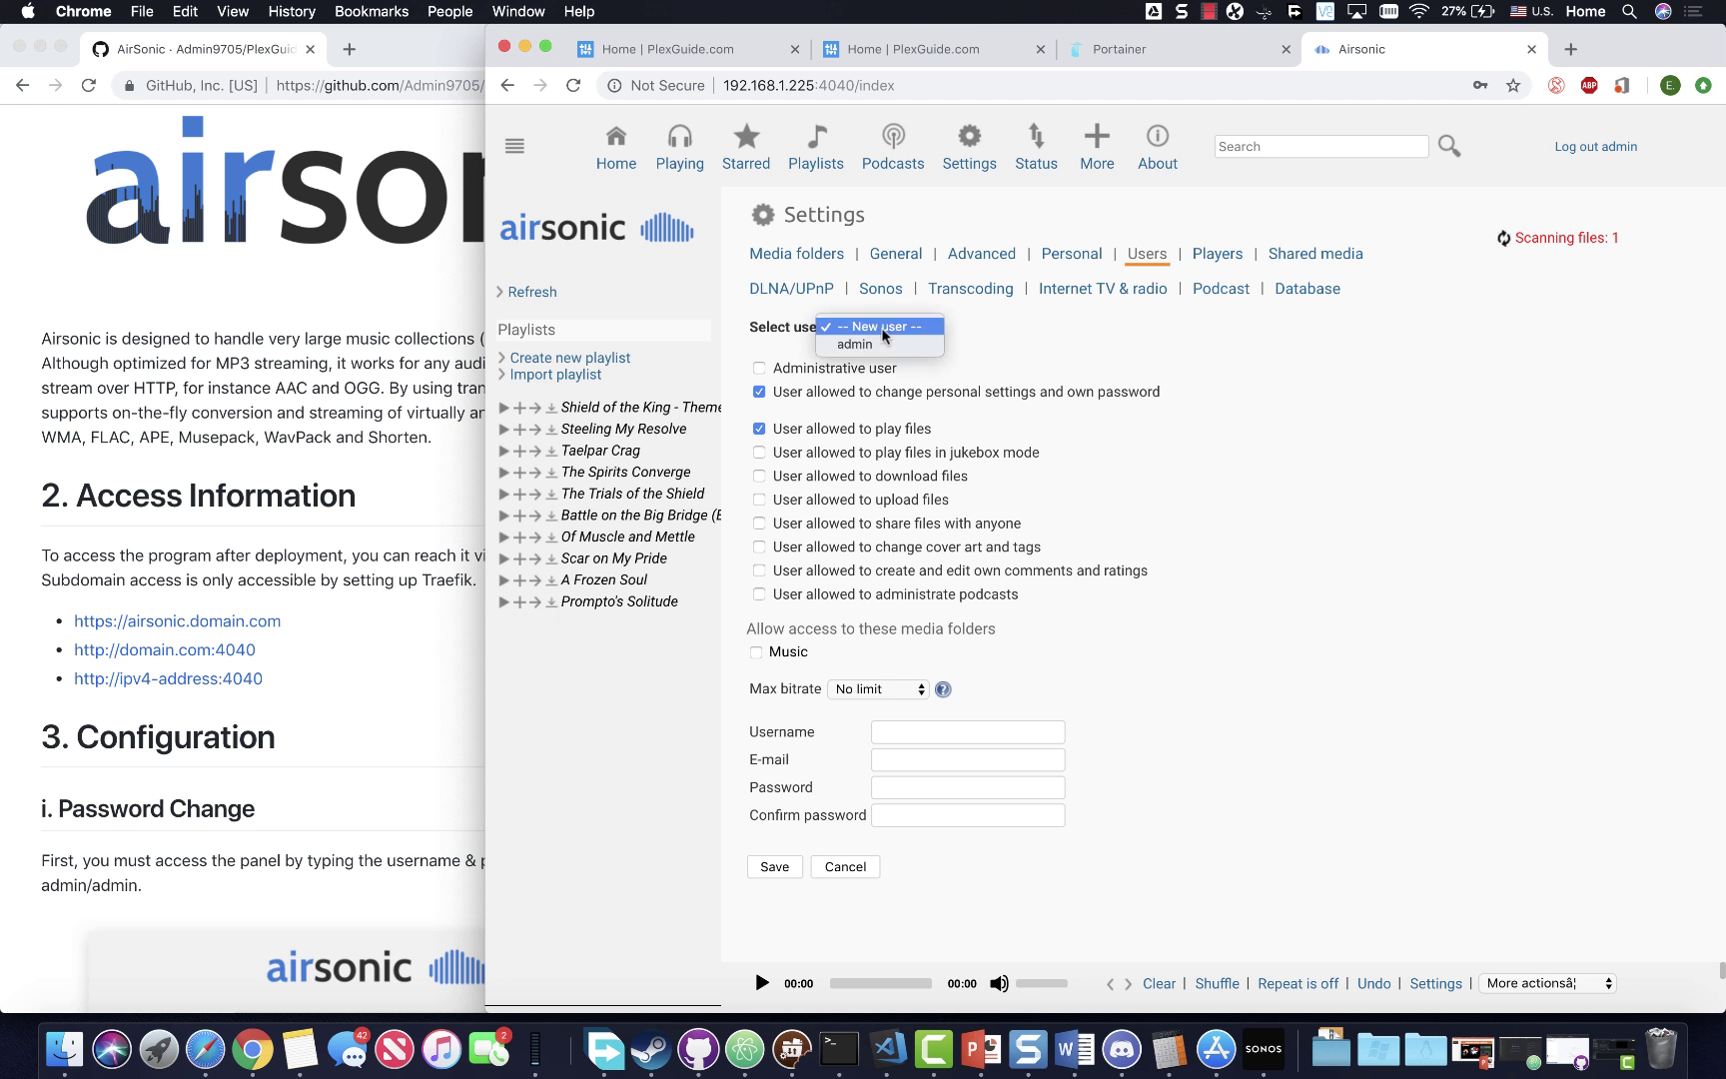
click(872, 345)
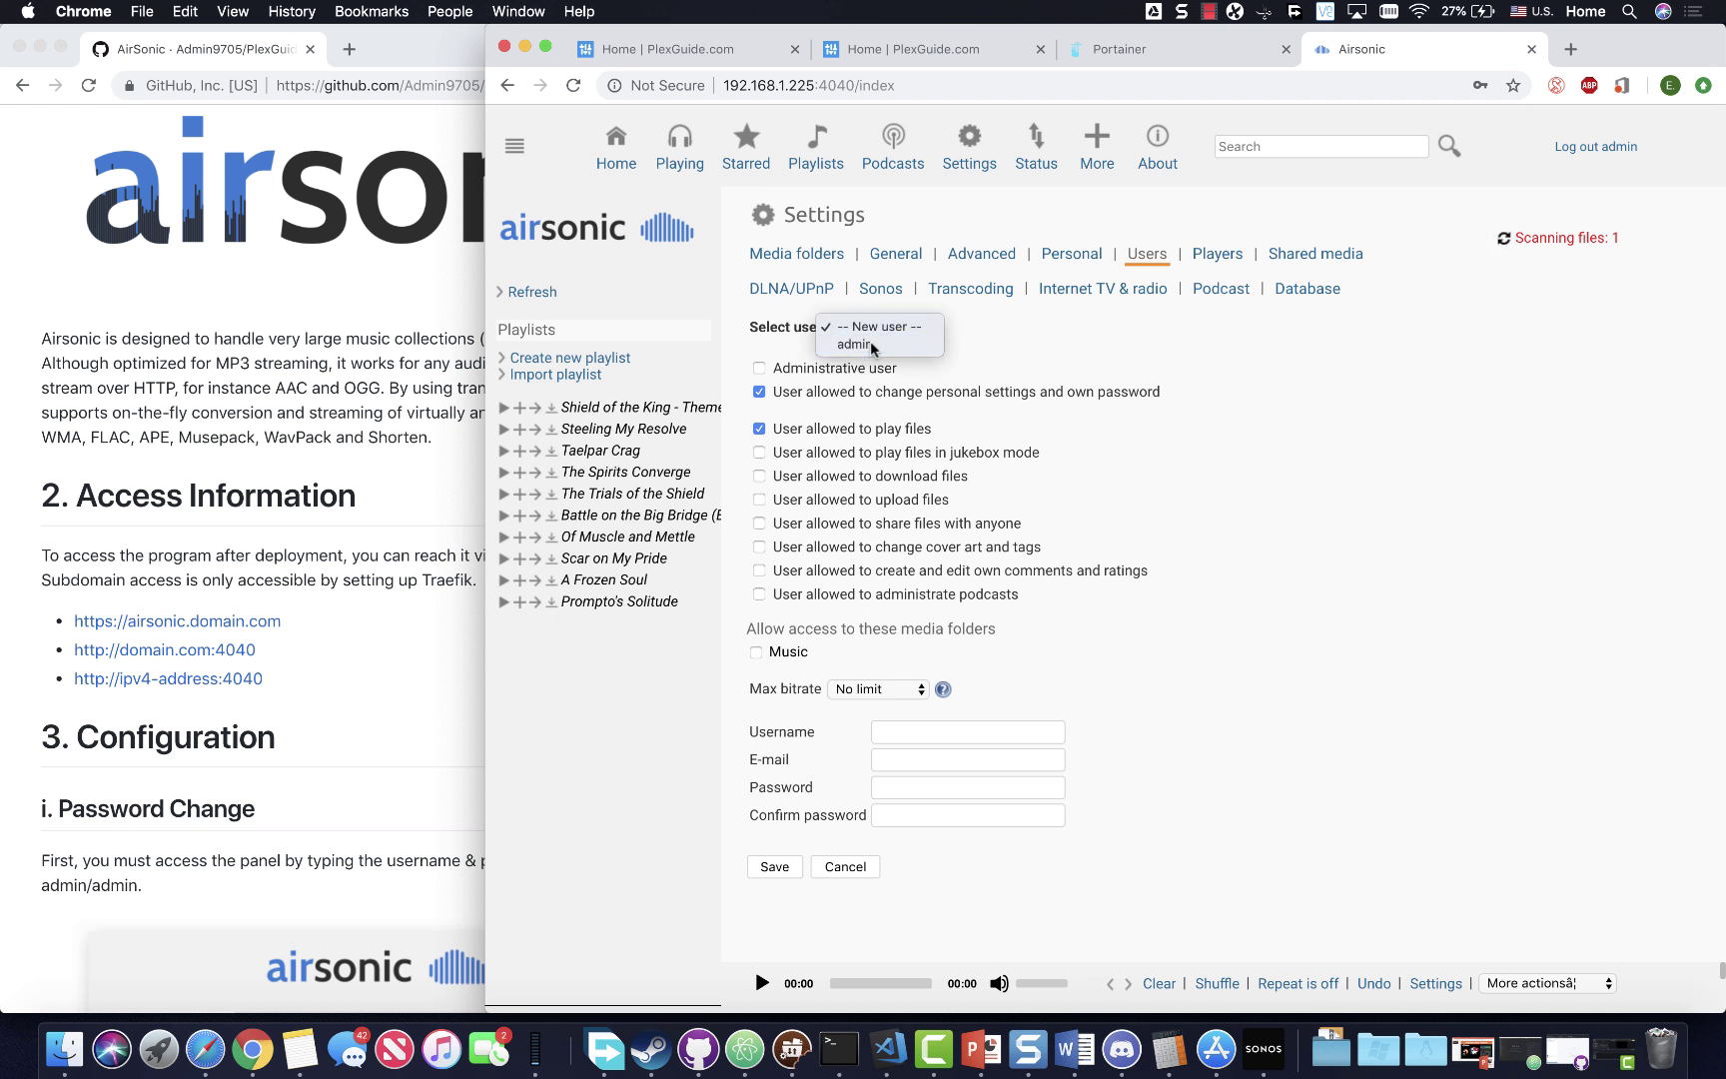
- Tick Change password, enter and confirm a new password, and save it
click(760, 456)
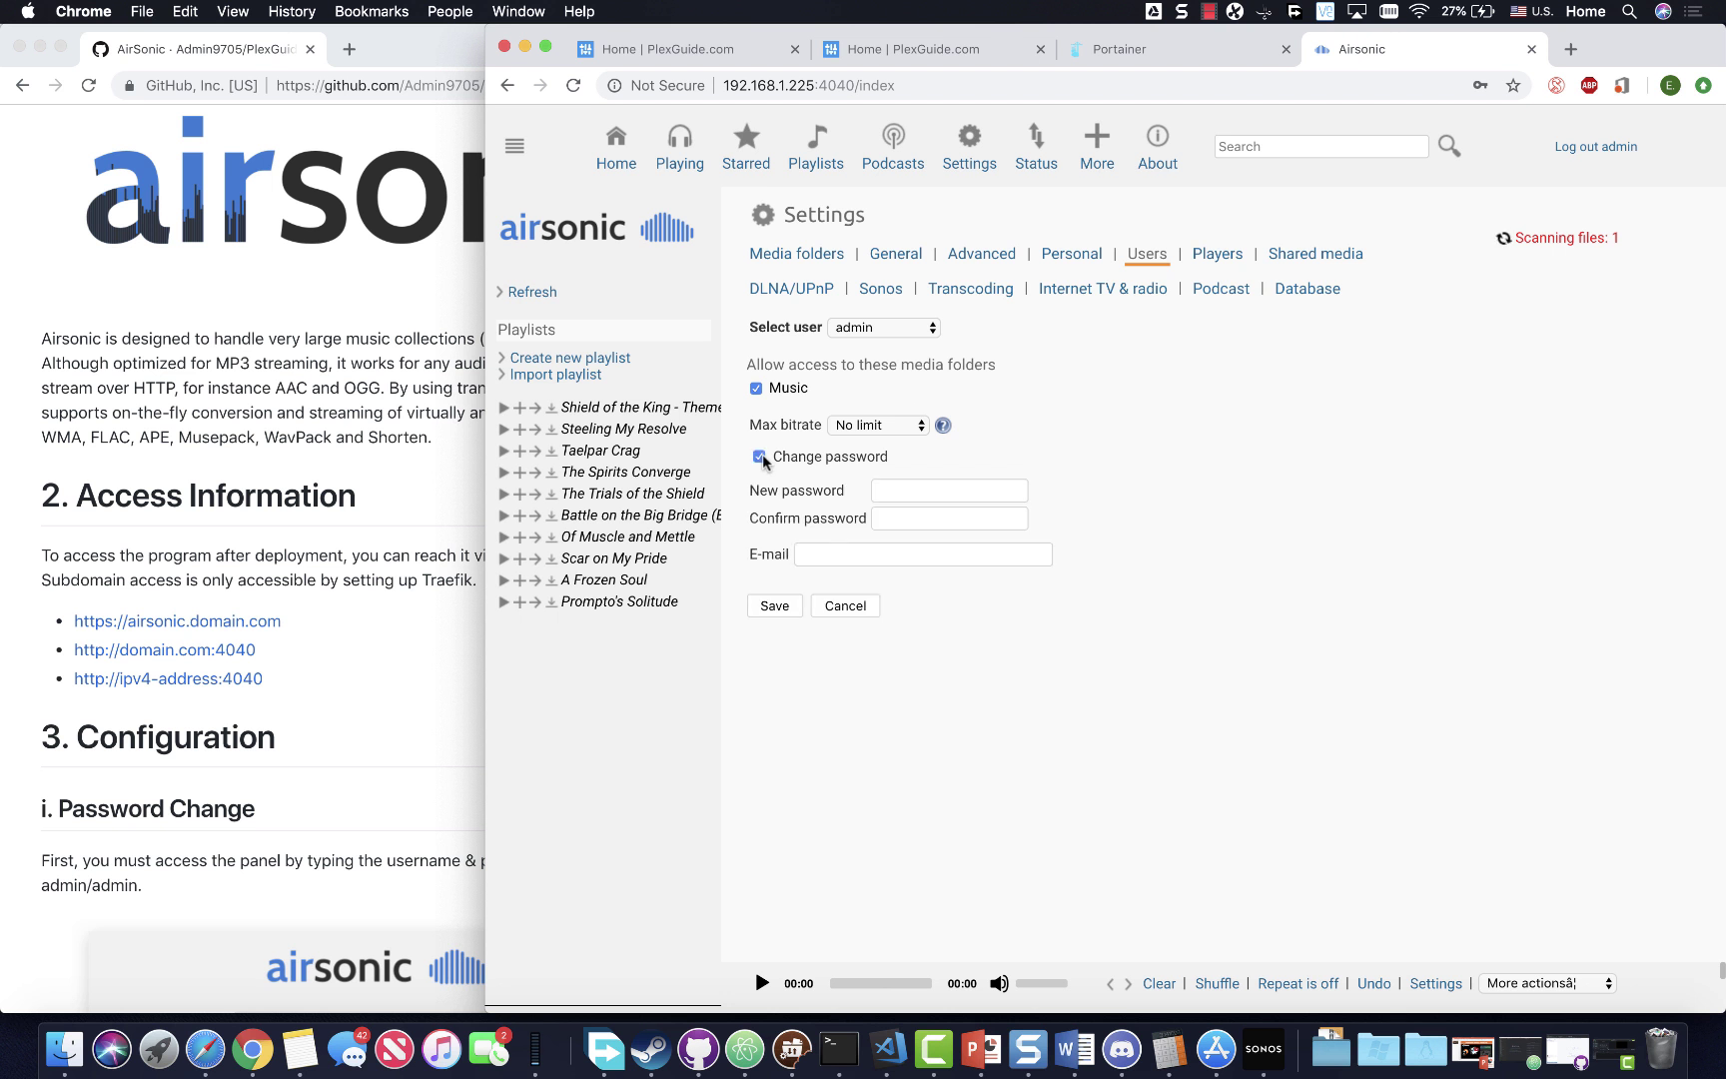
click(911, 492)
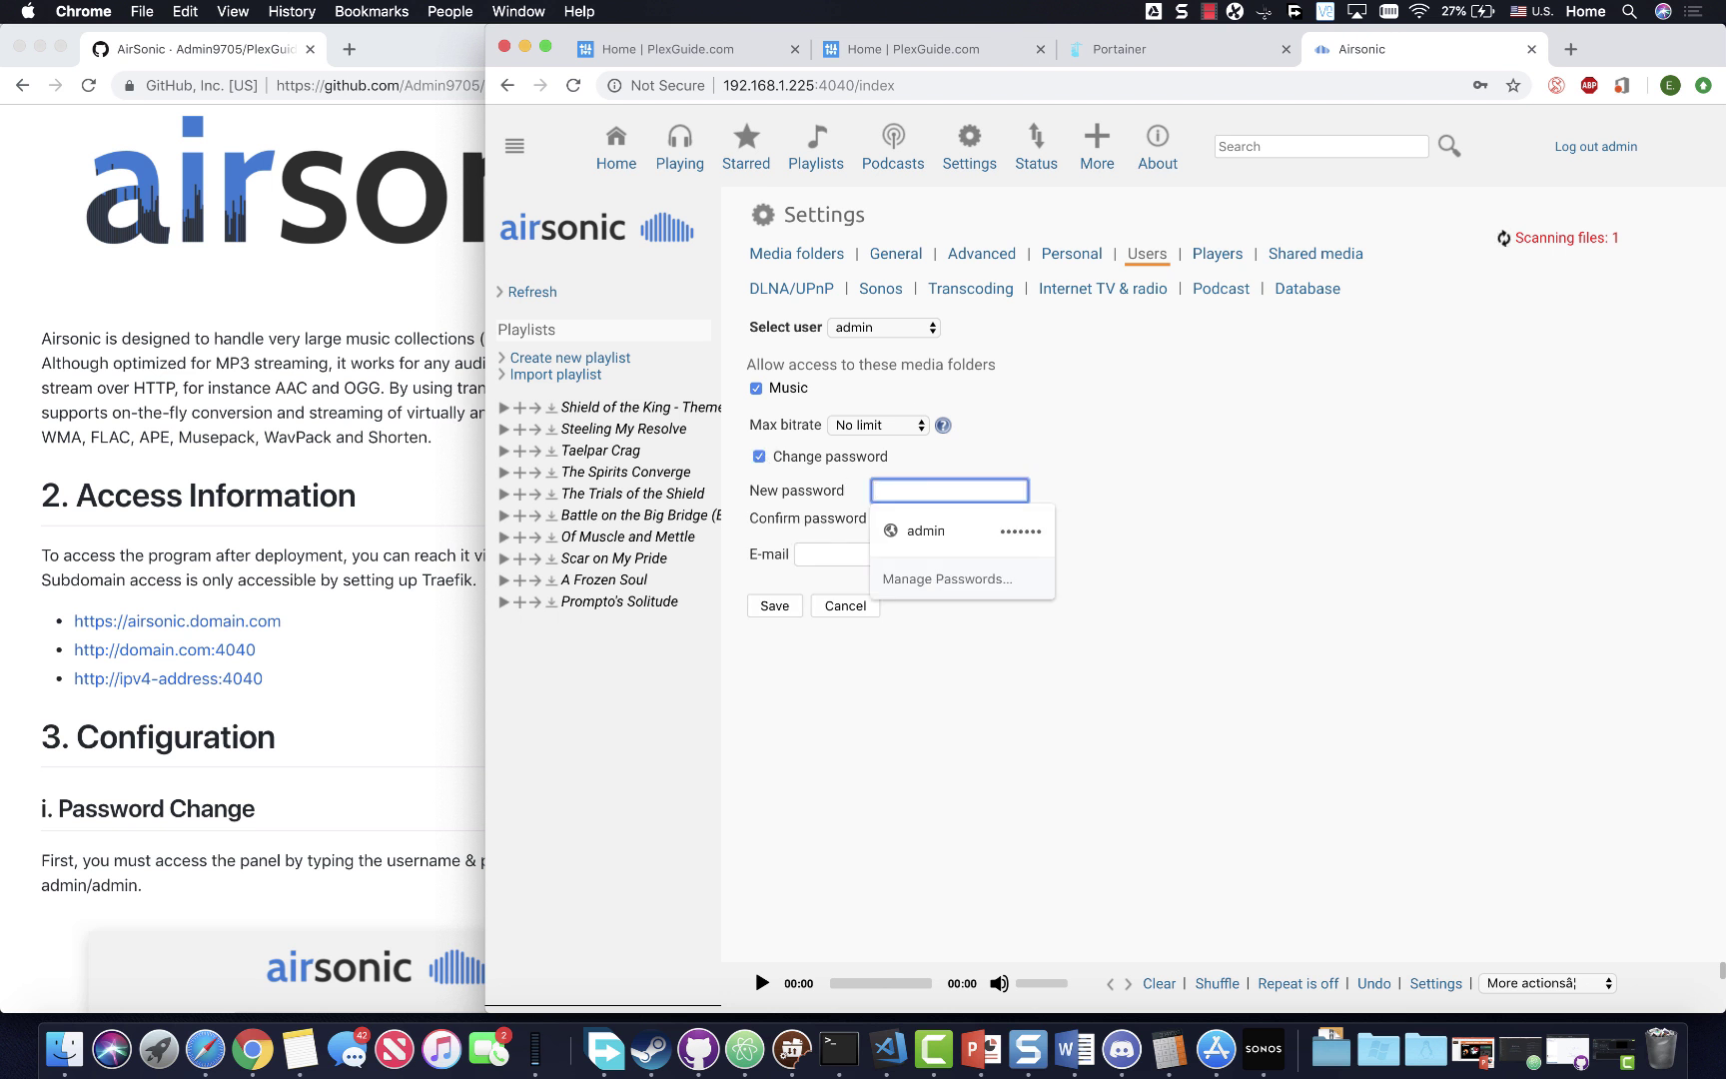
key(Escape)
text(*******)
key(Tab)
text(**)
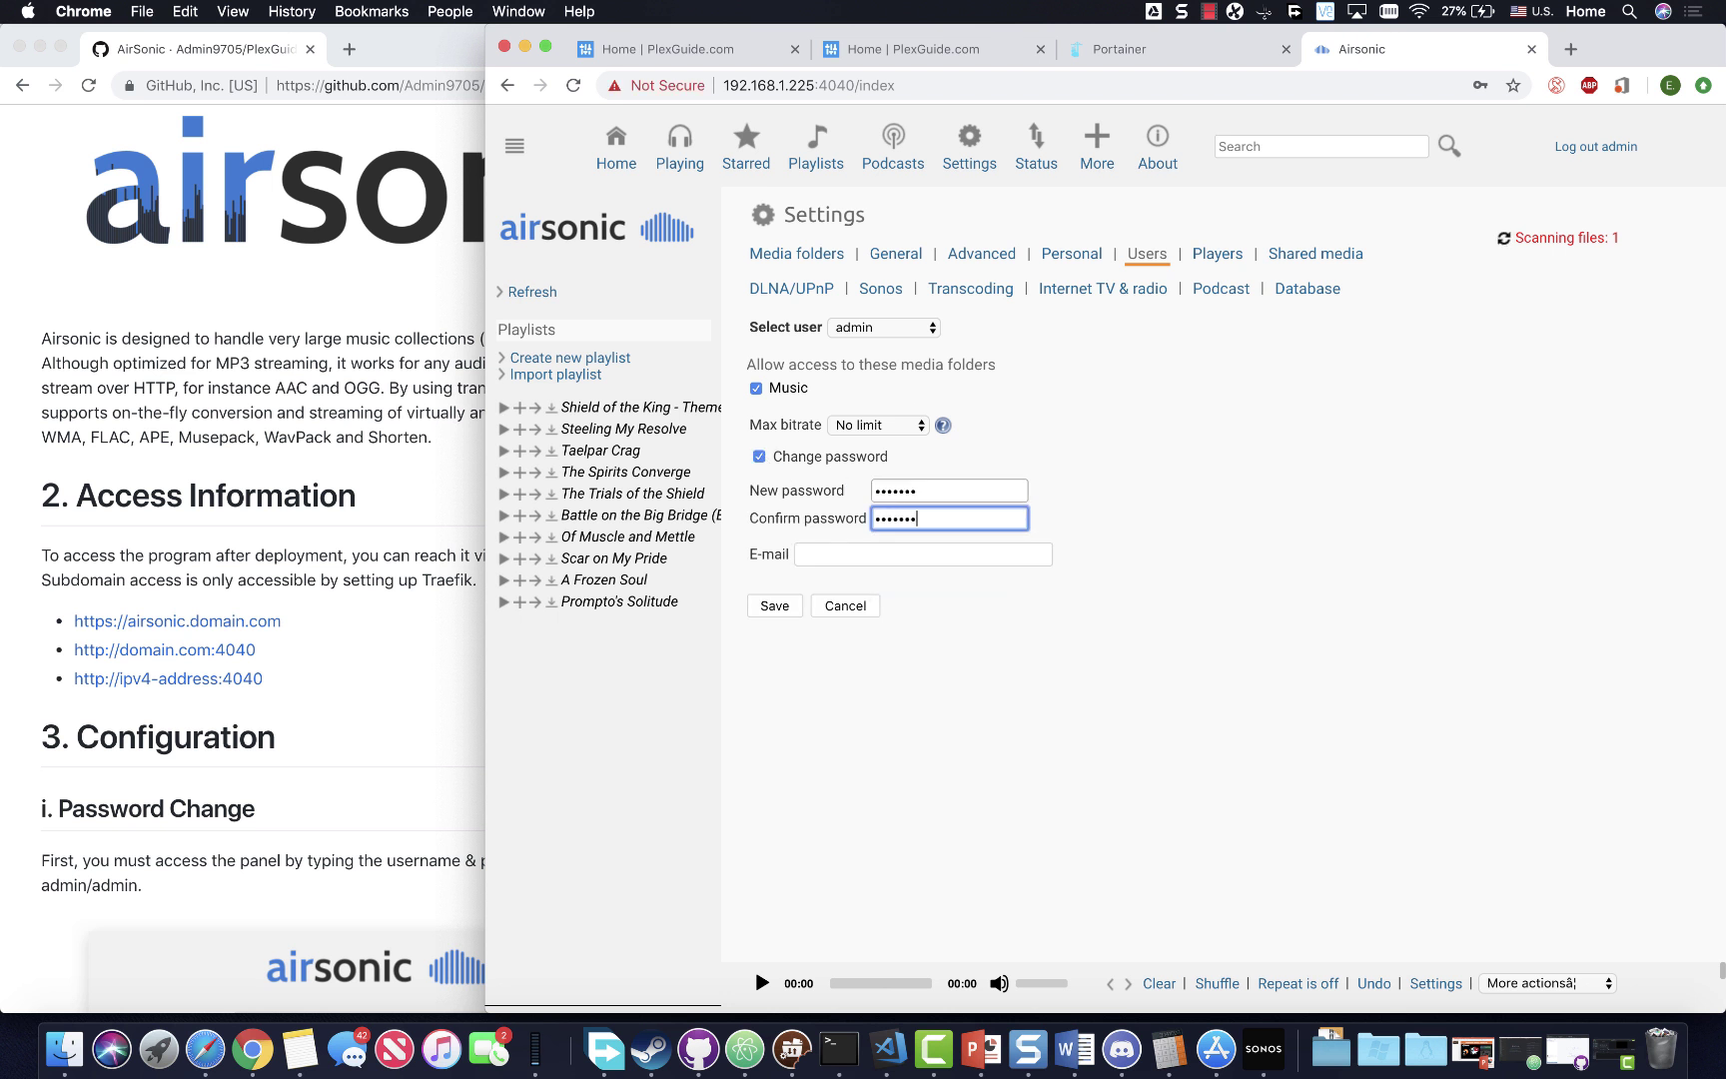
click(776, 605)
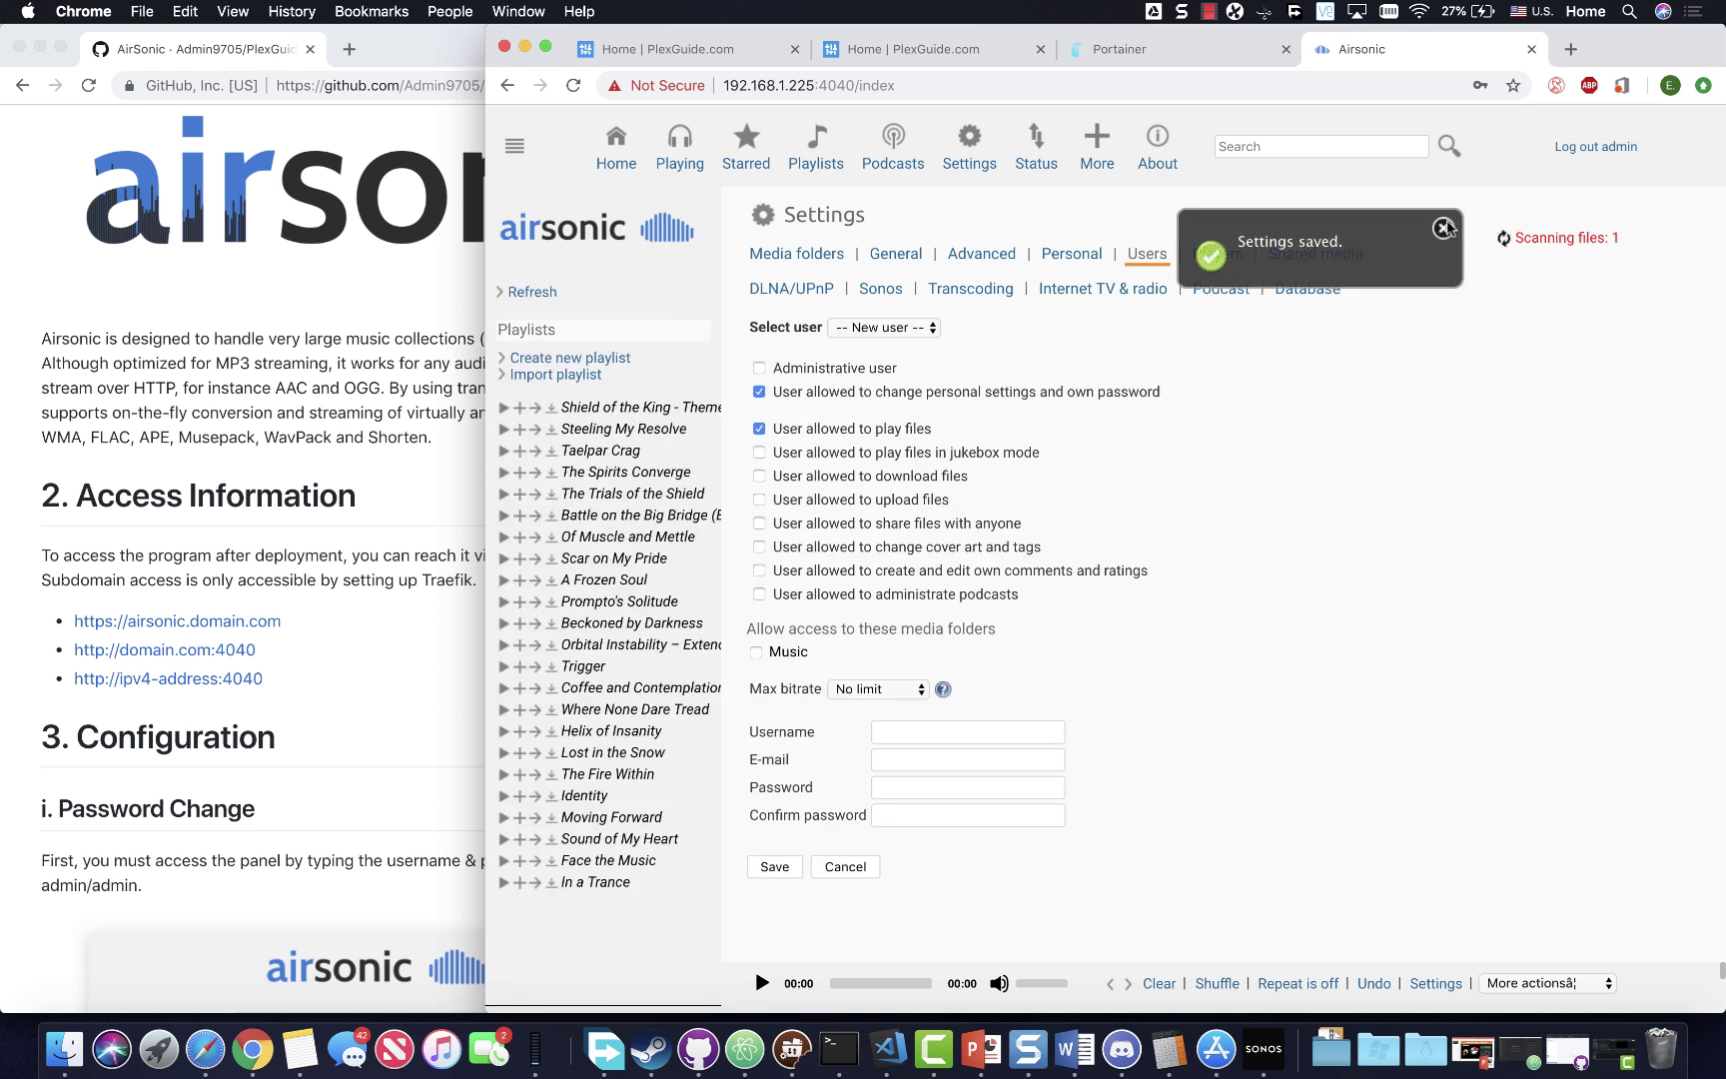
click(1443, 229)
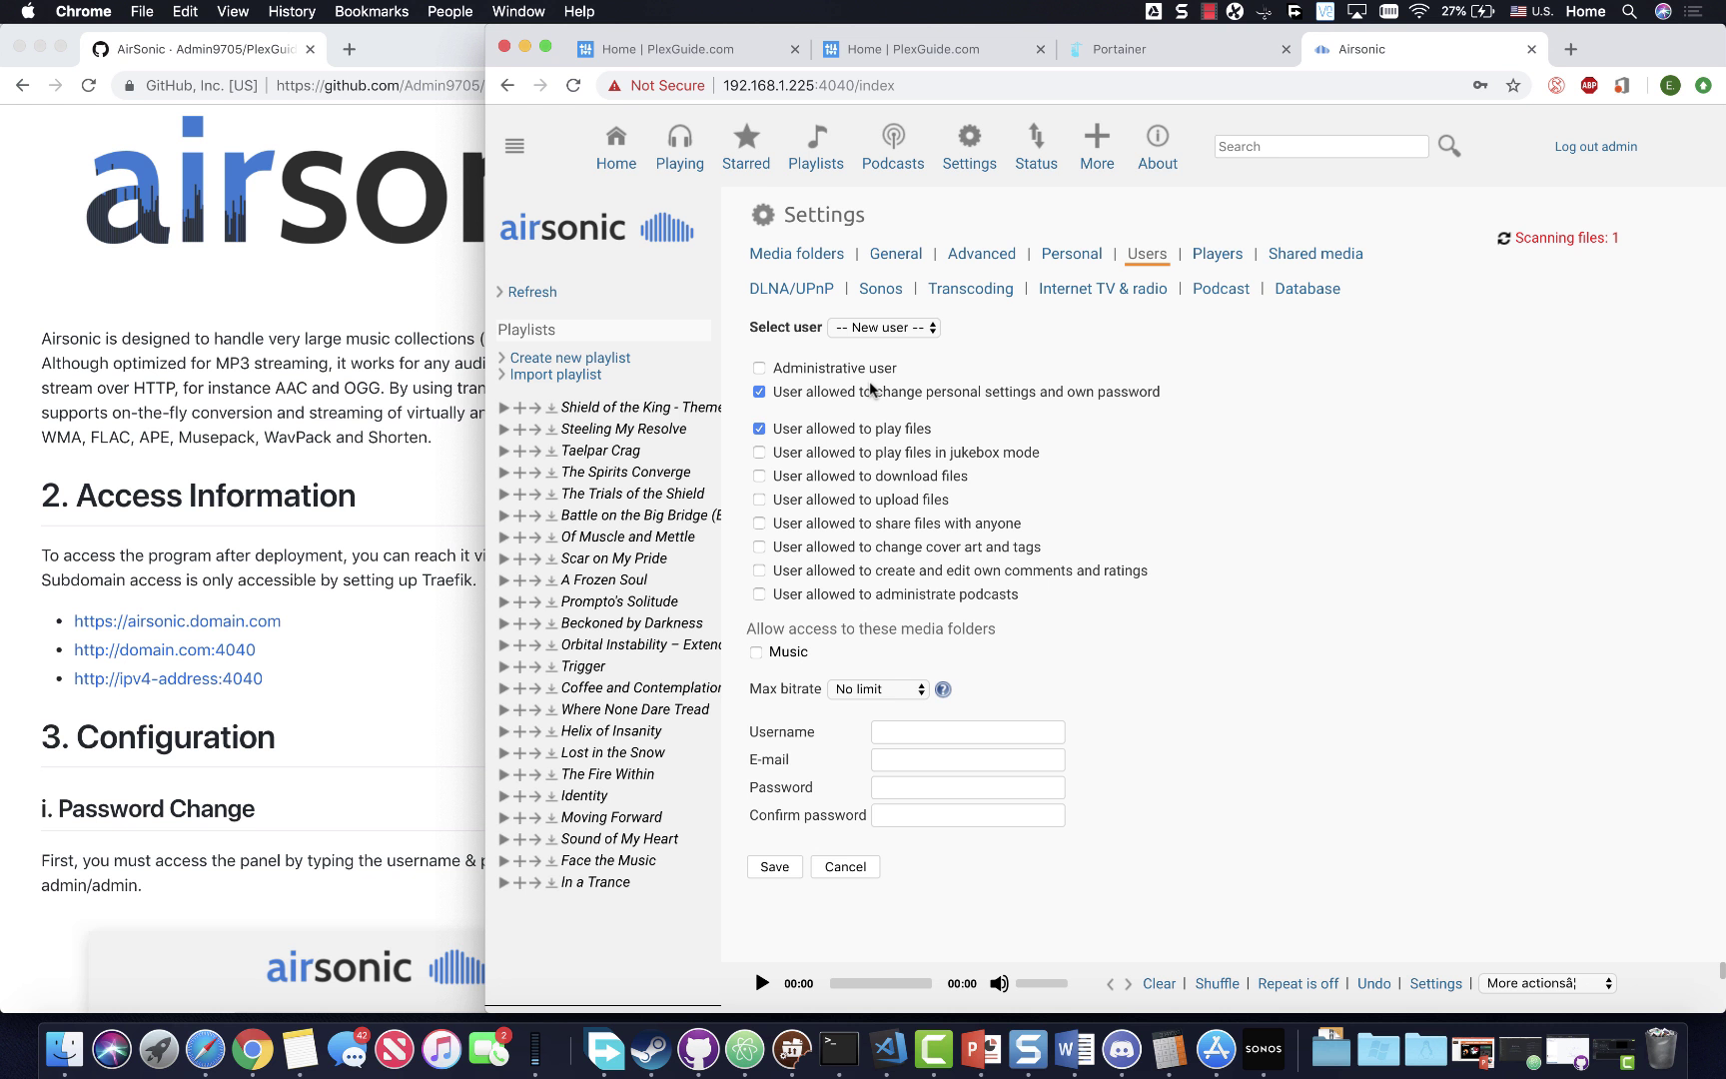
- Close the user dropdown, go Home, and reopen Settings at the Media folders page
click(885, 328)
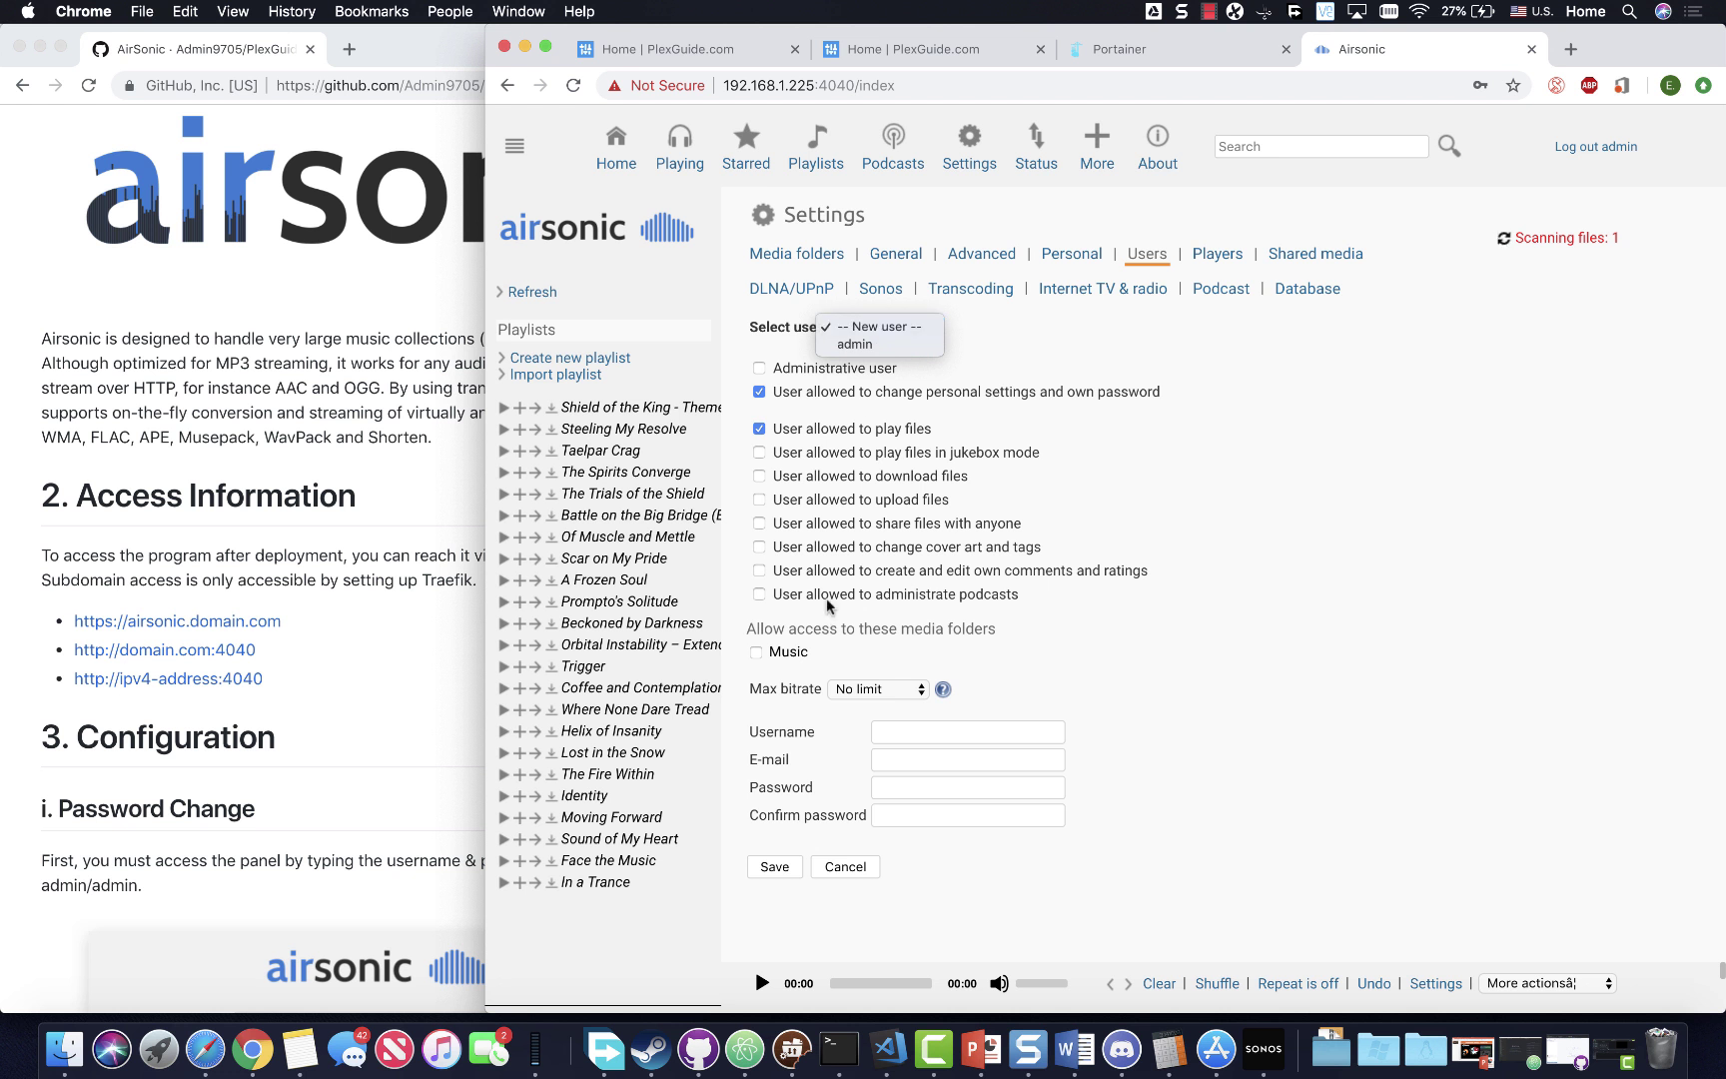
click(1105, 352)
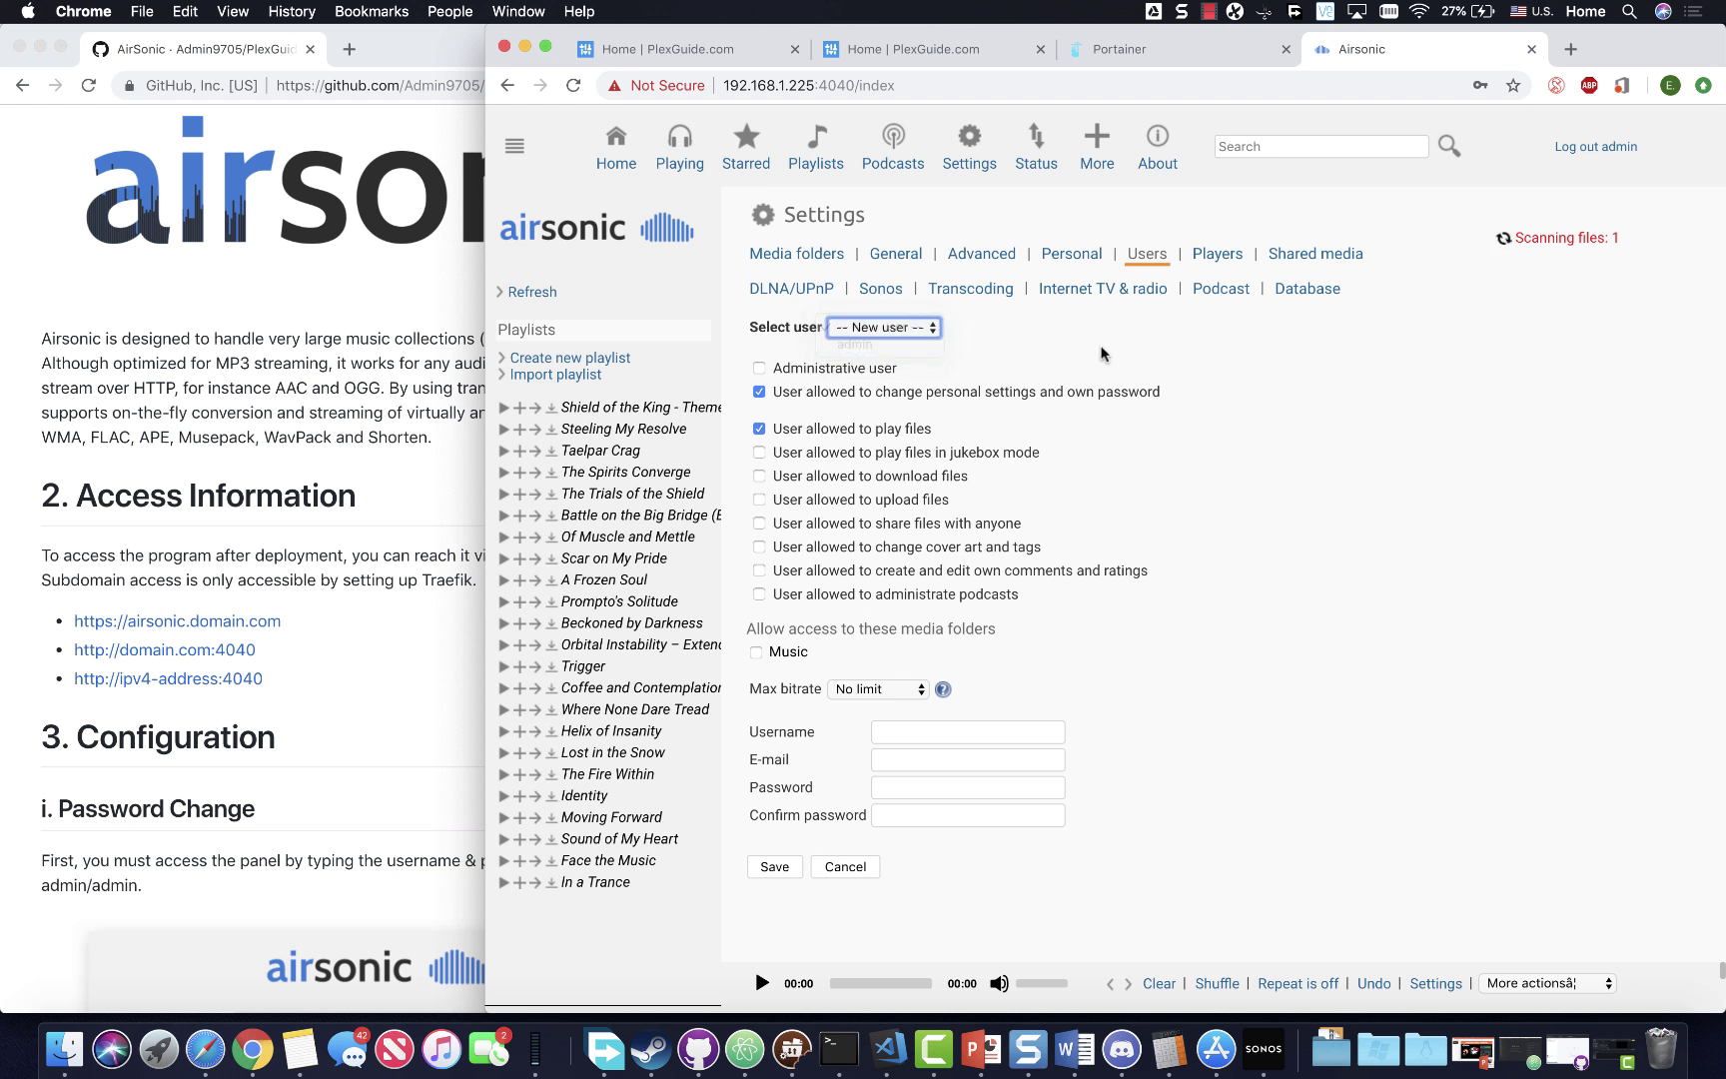
click(617, 159)
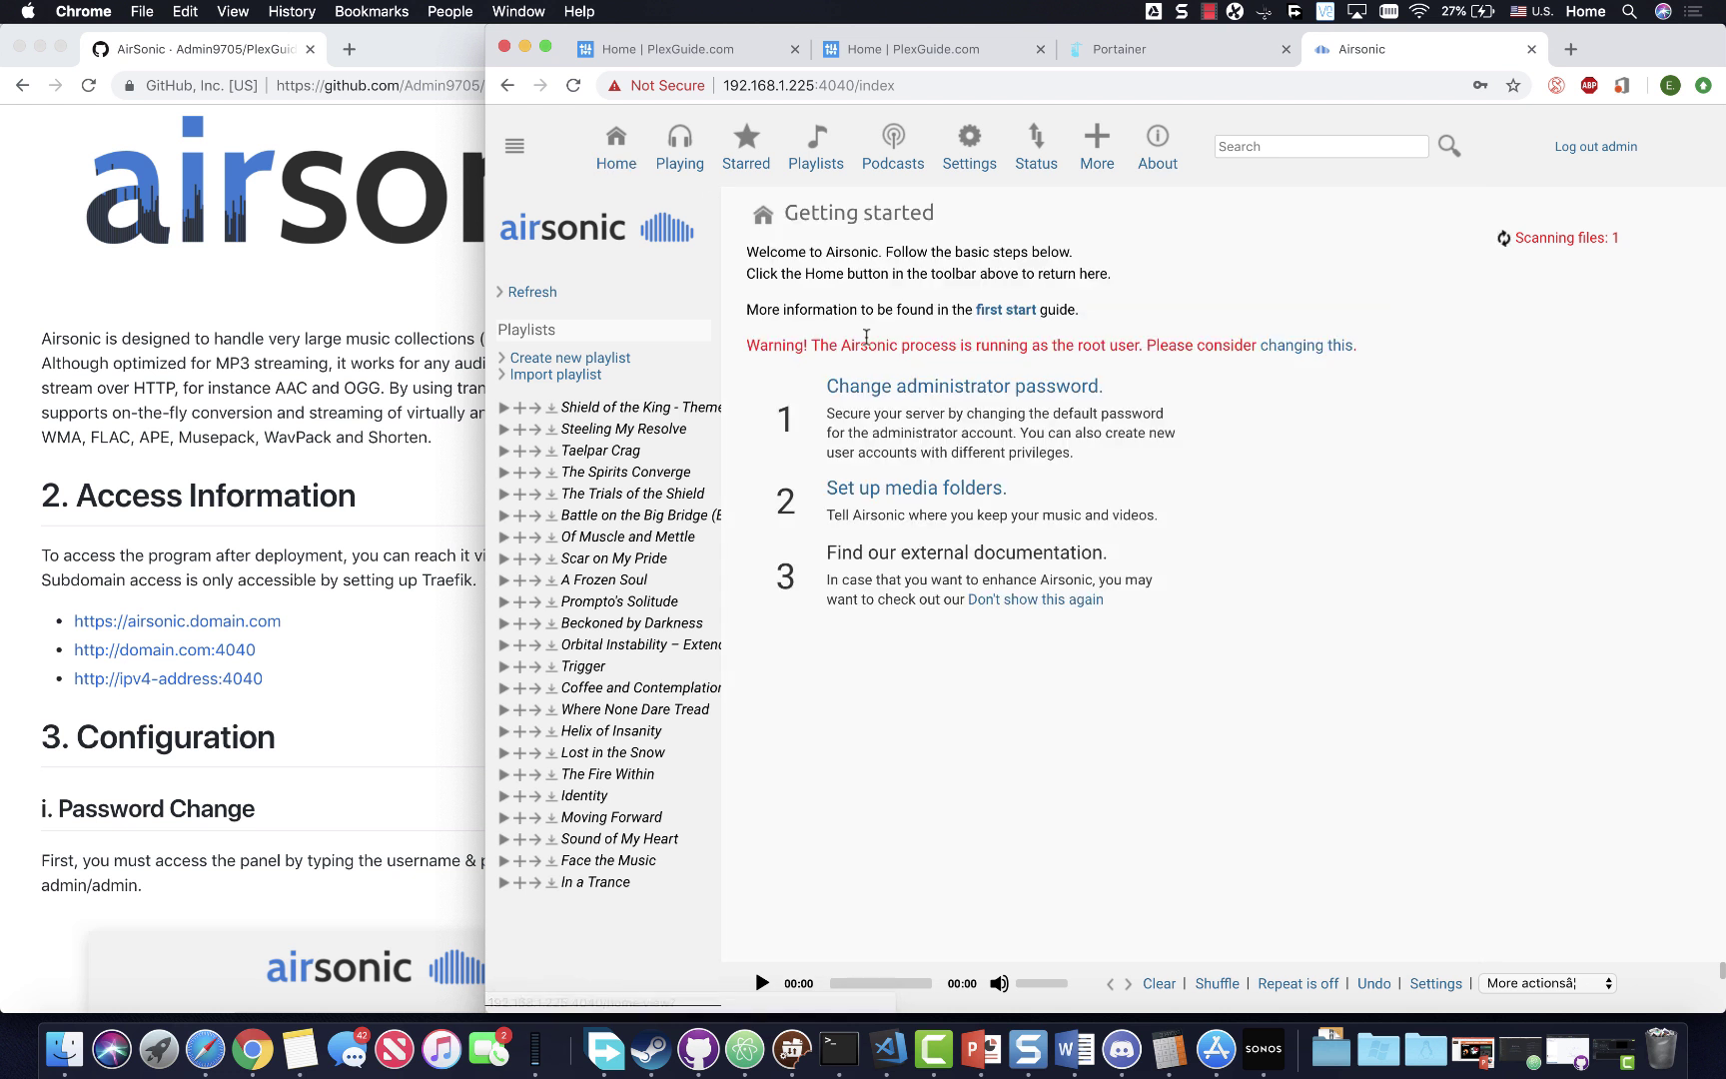
click(971, 152)
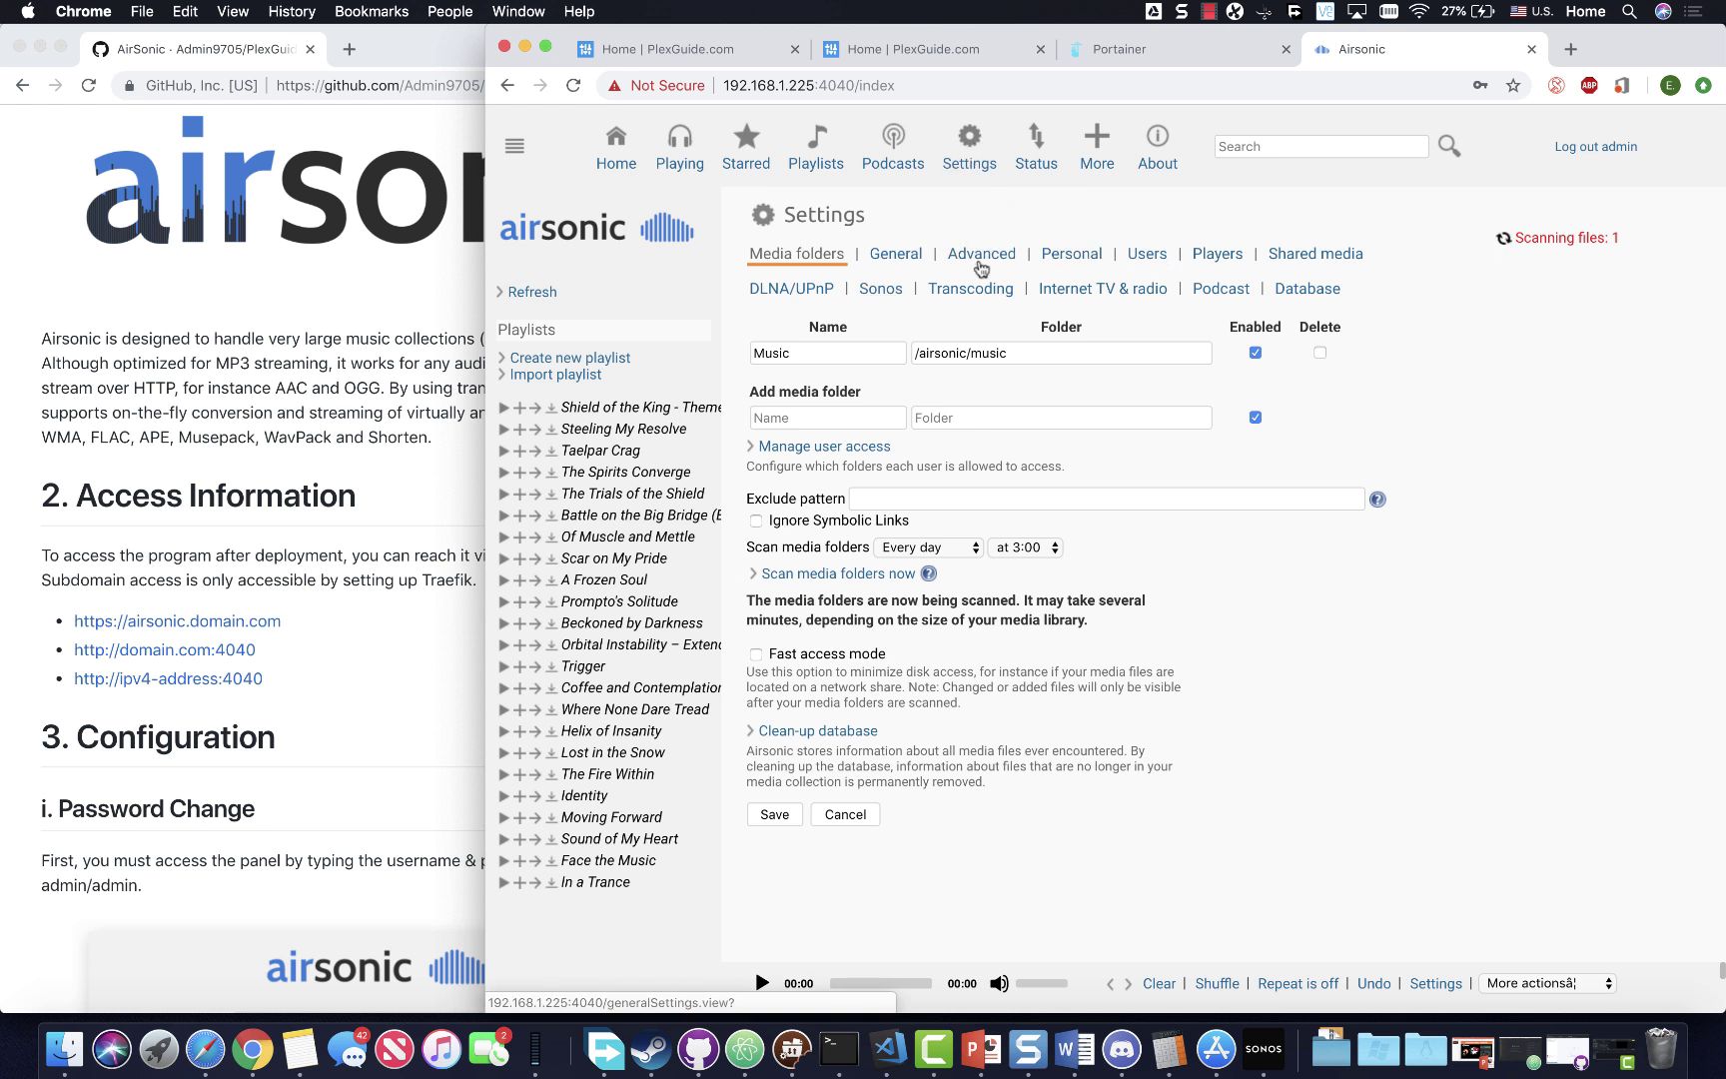
- Glance at the Sharing and General settings tabs, then return to Media folders
click(1299, 257)
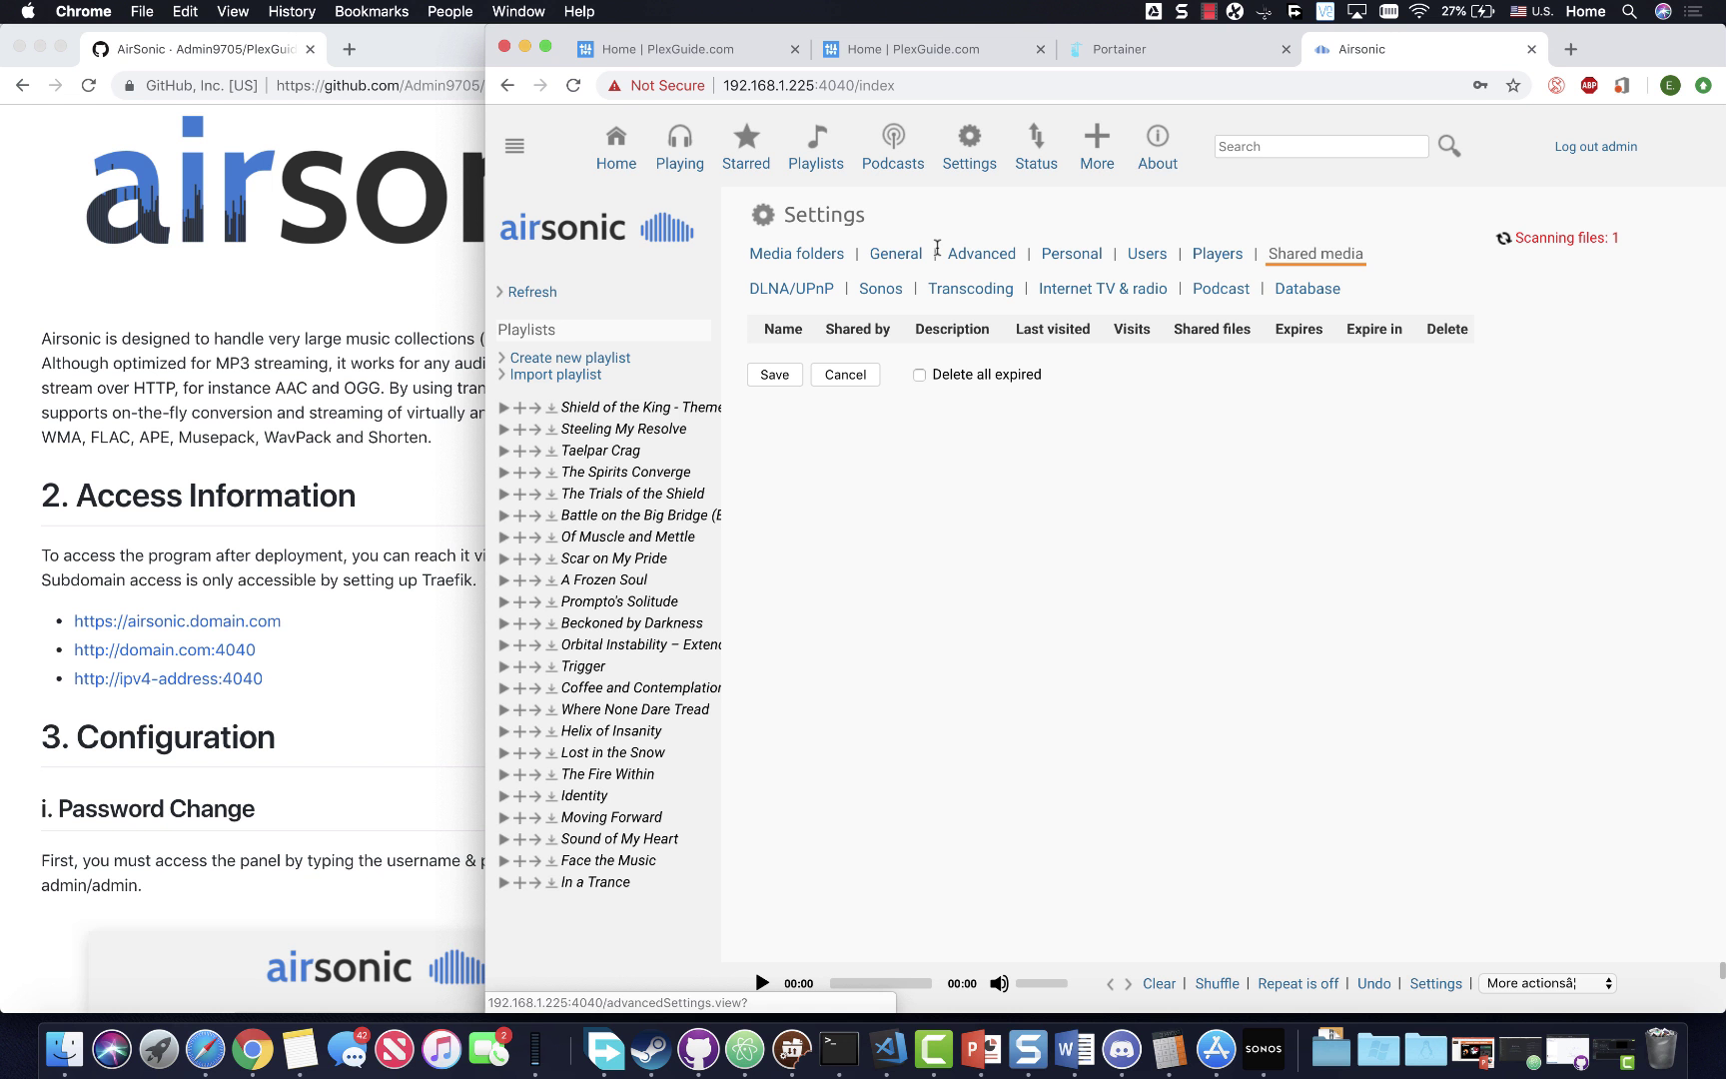
click(895, 255)
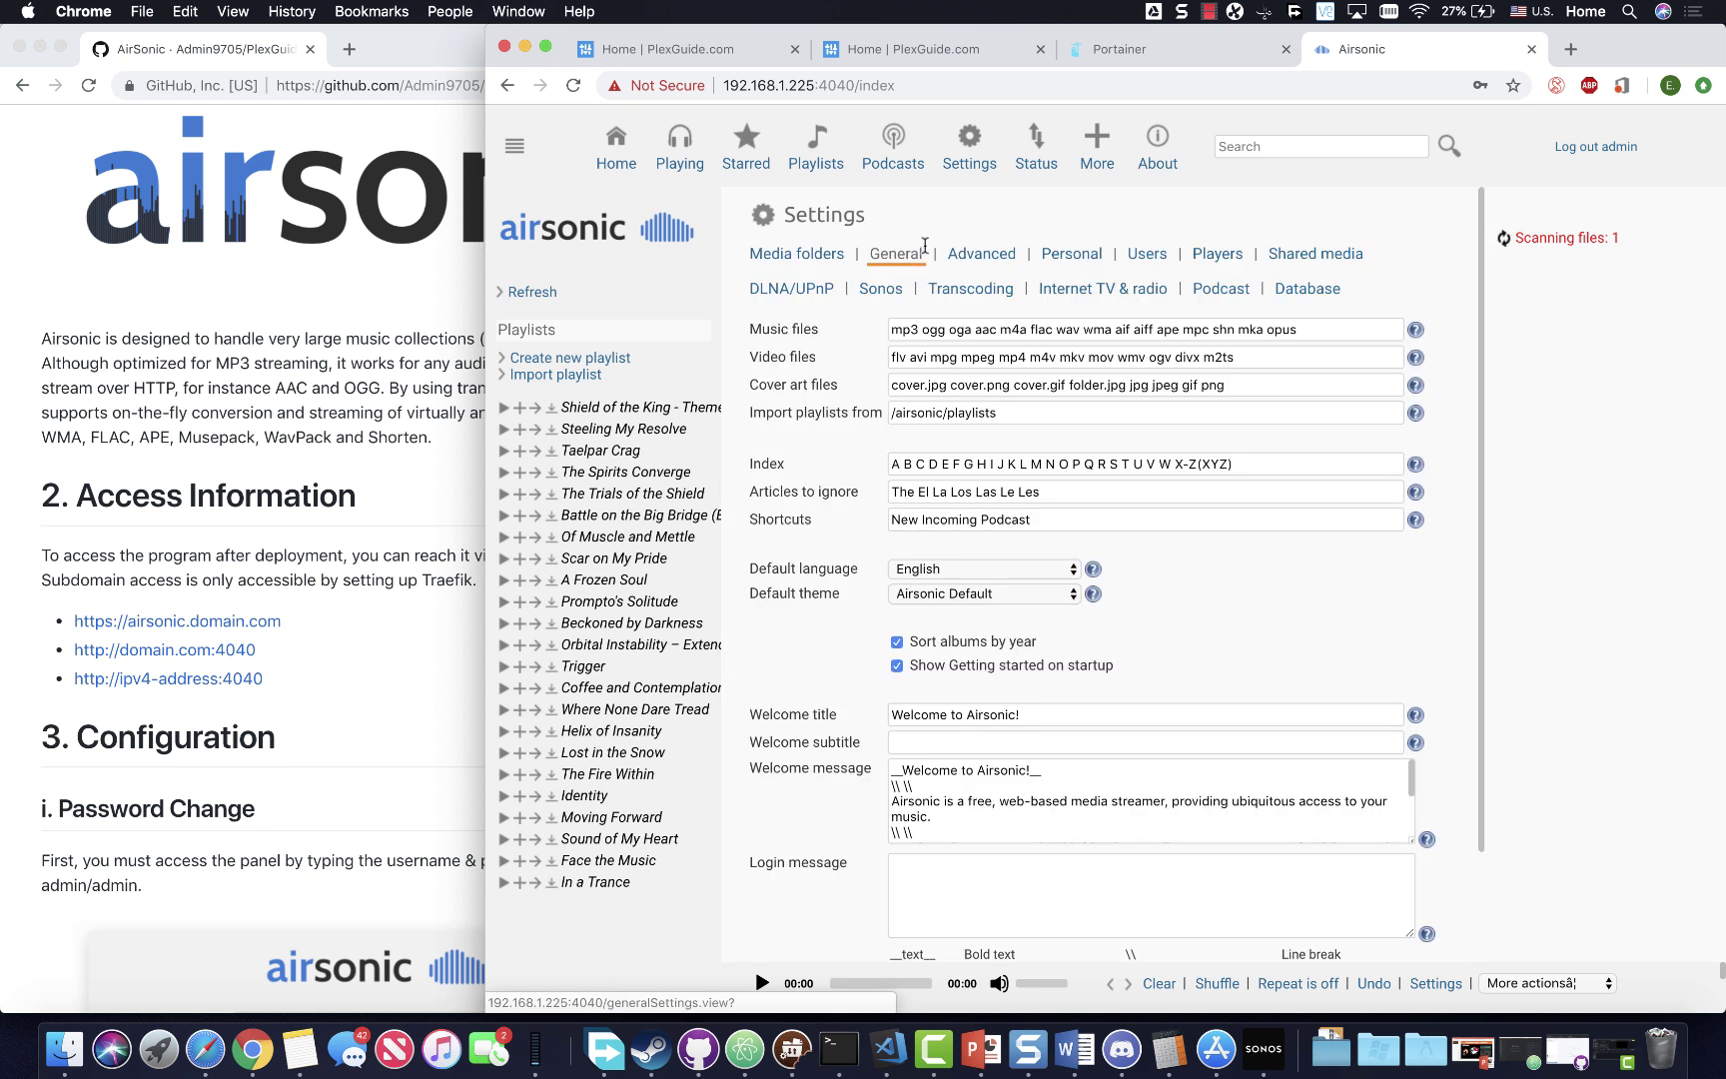
click(798, 256)
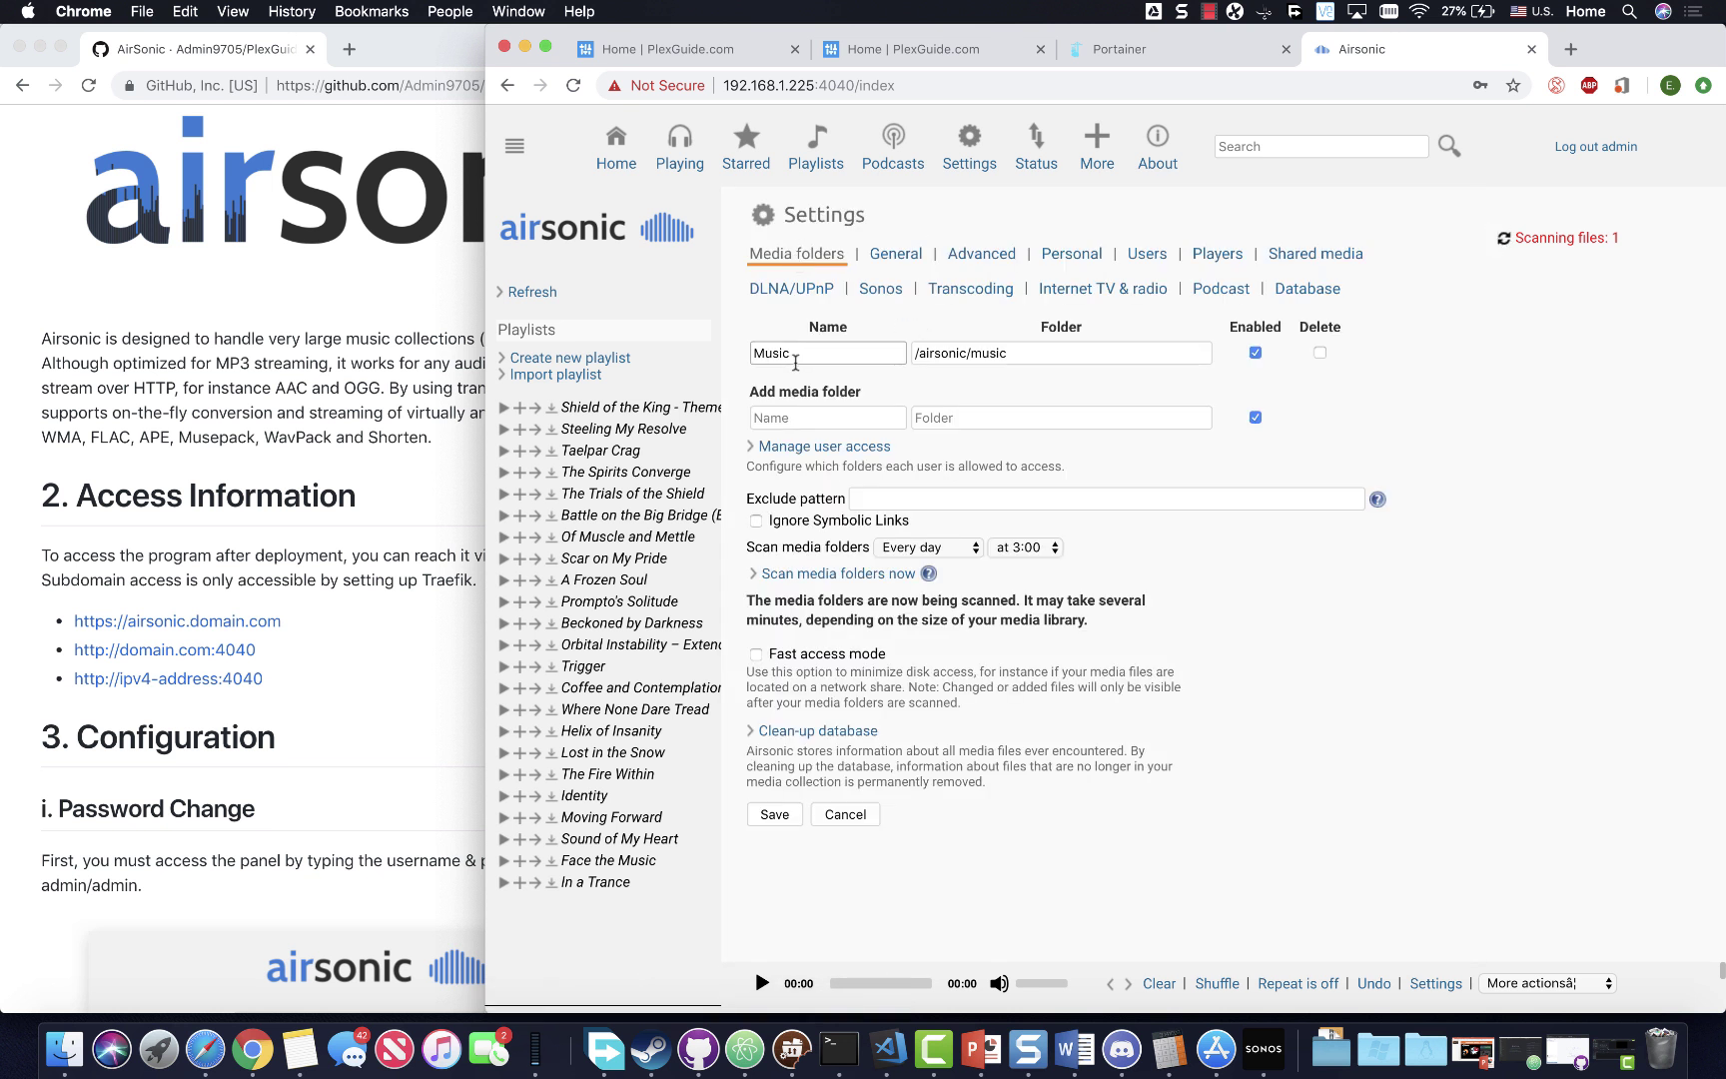
- Replace the Music folder path /airsonic/music with /unionfs/music and save
drag(1007, 353, 912, 354)
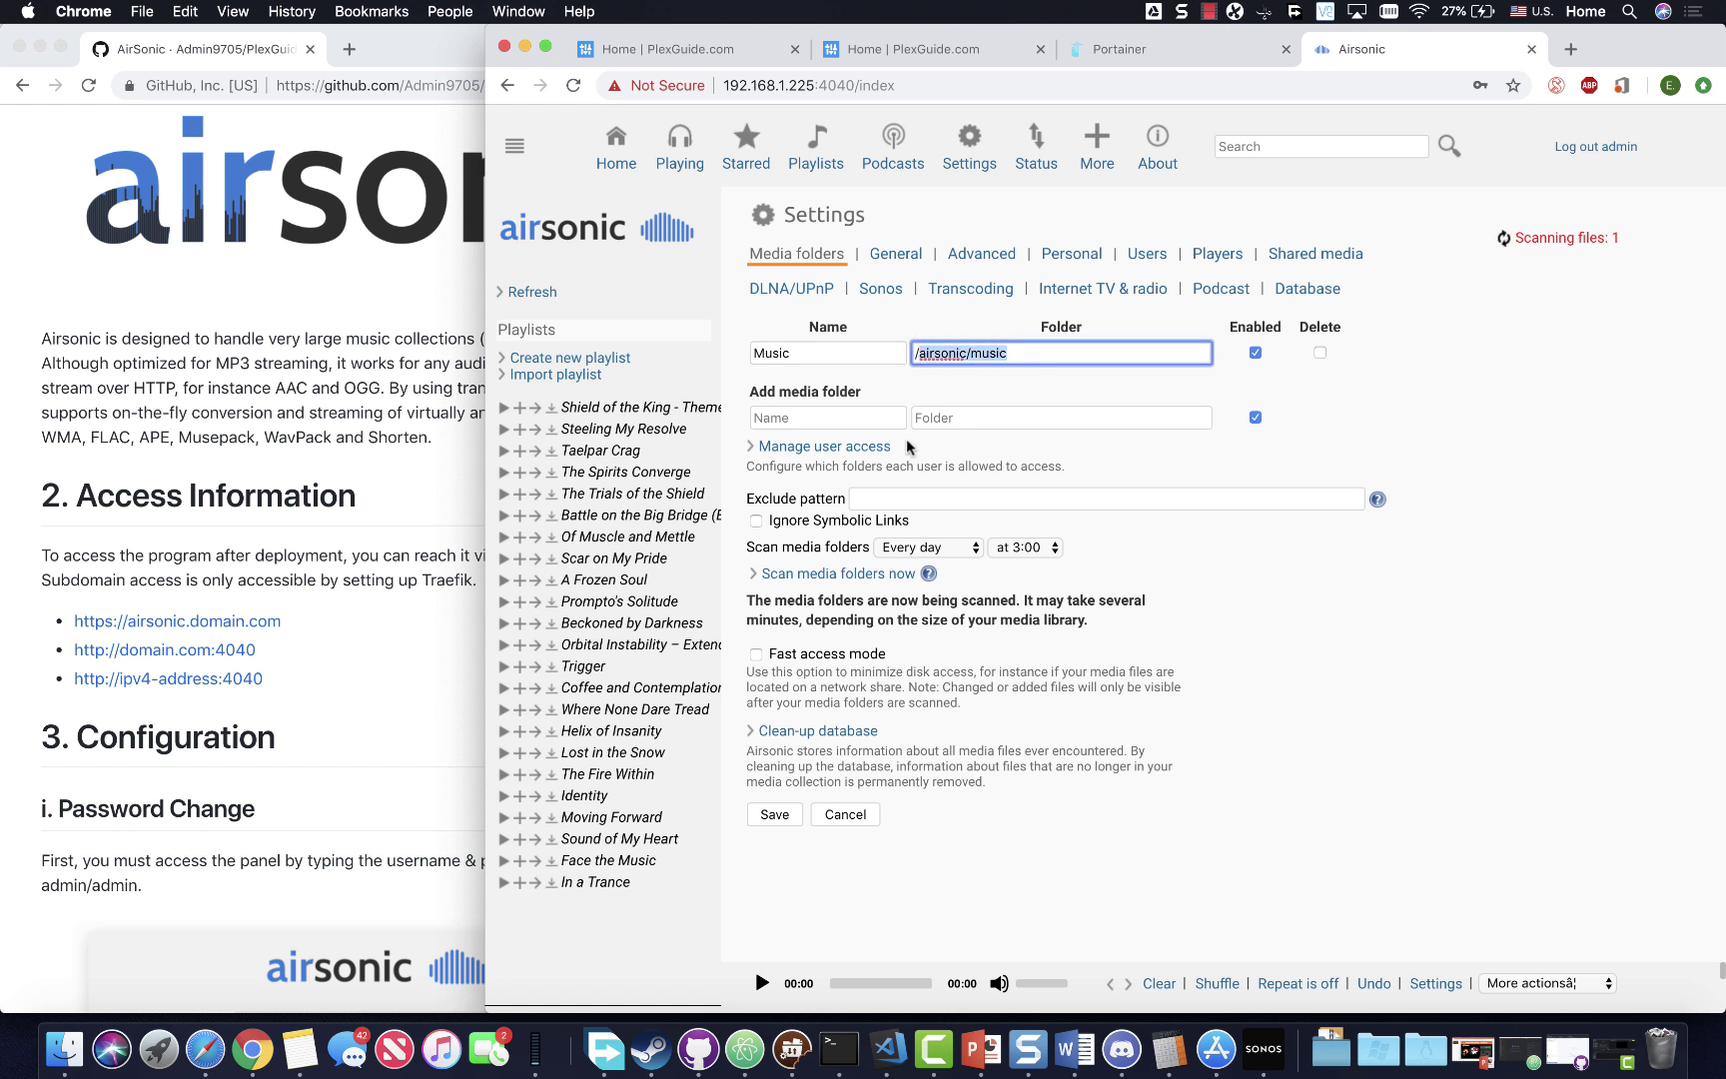
text(/unionfs)
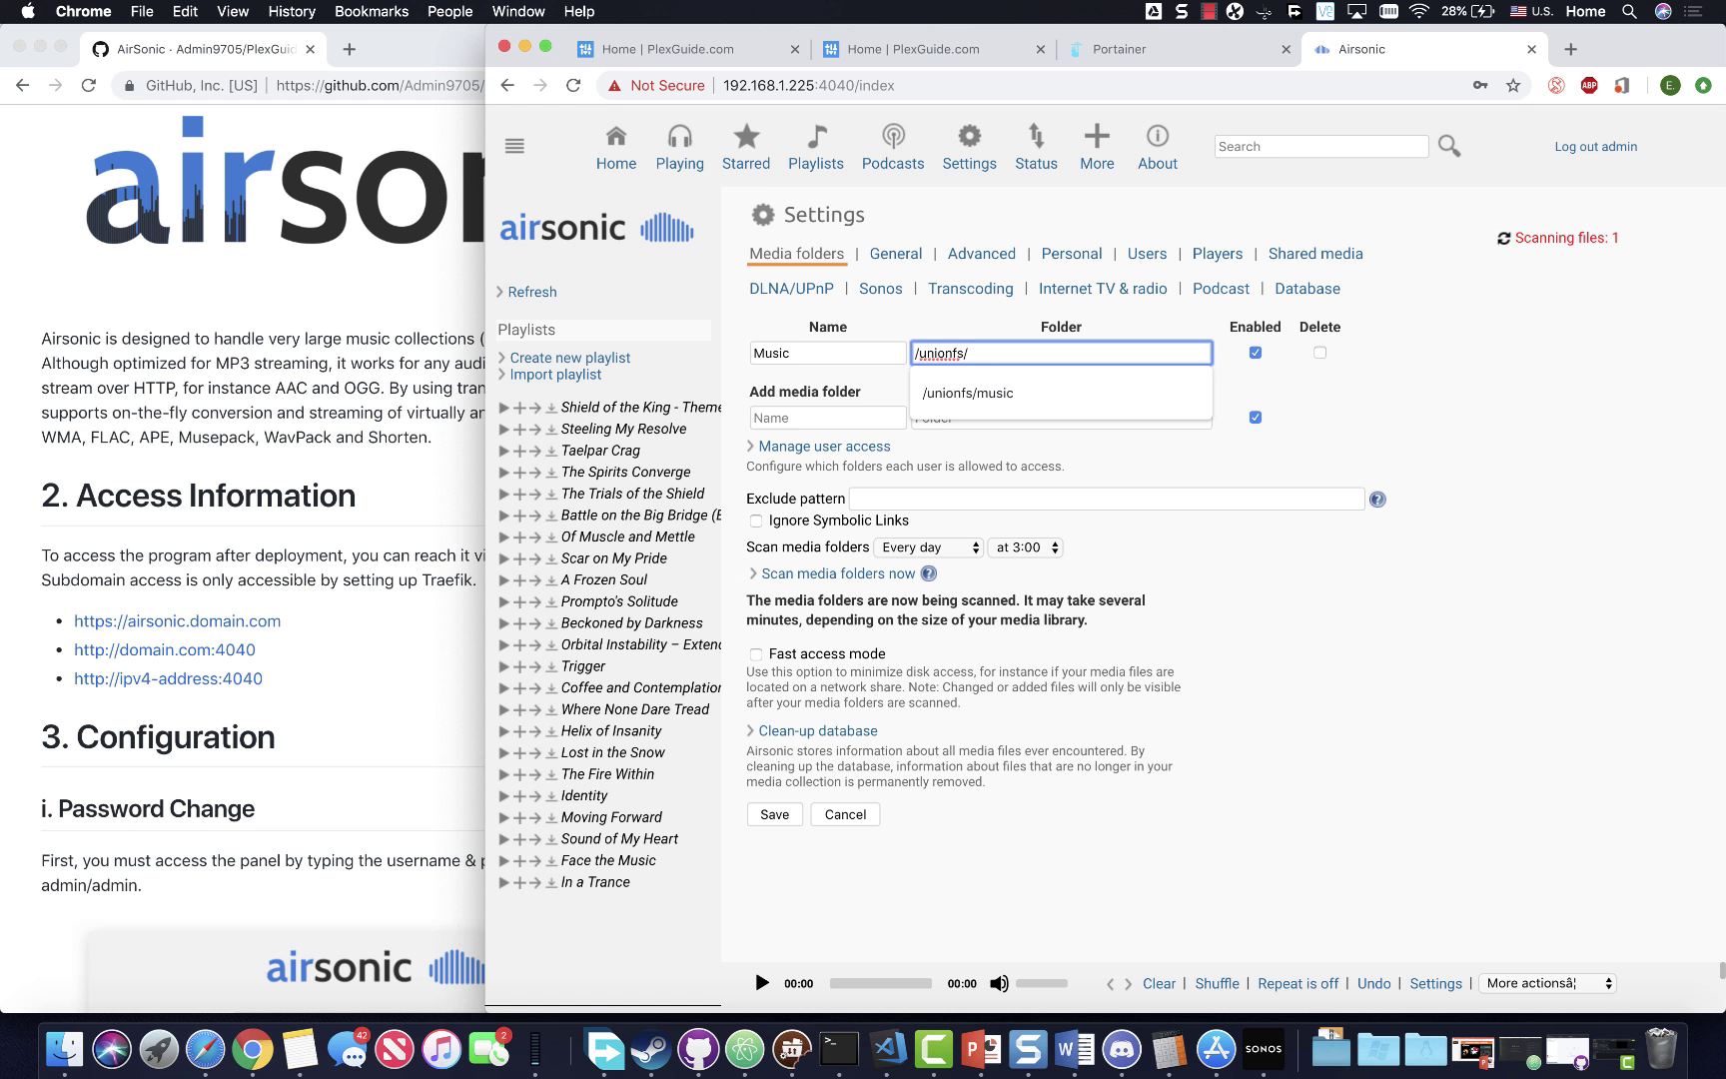
text(/music)
click(984, 392)
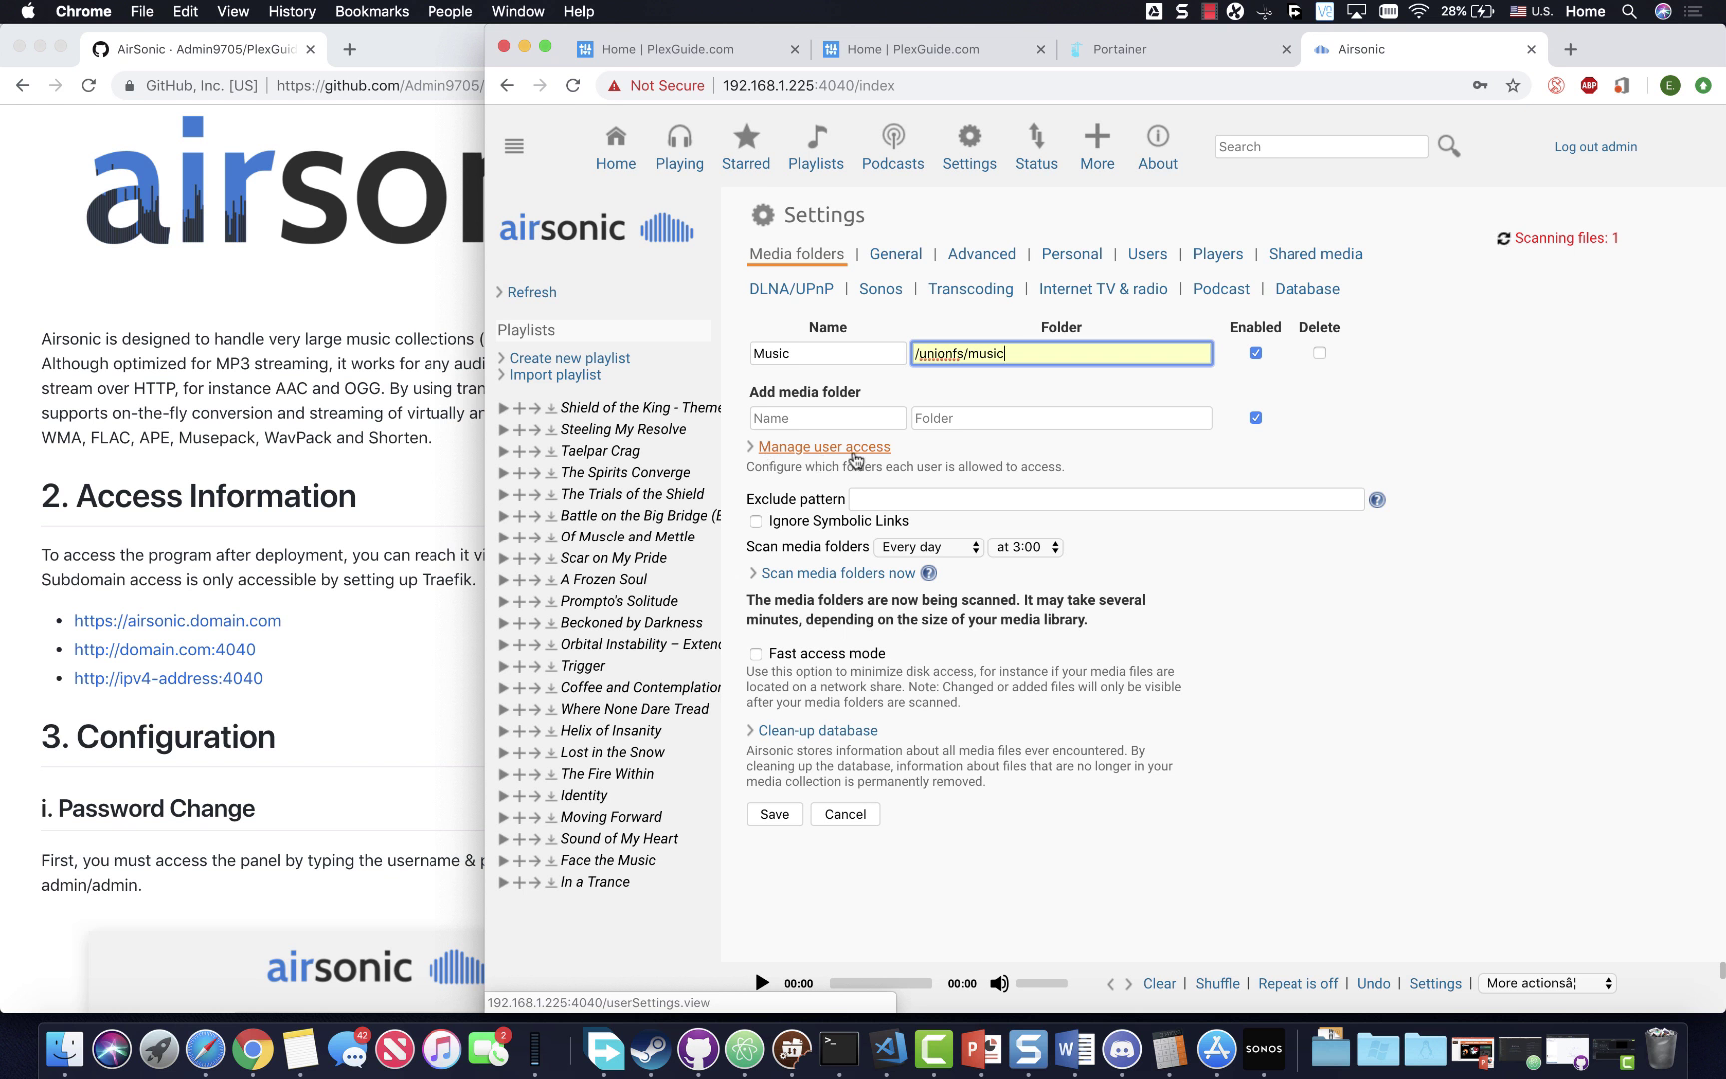
click(770, 817)
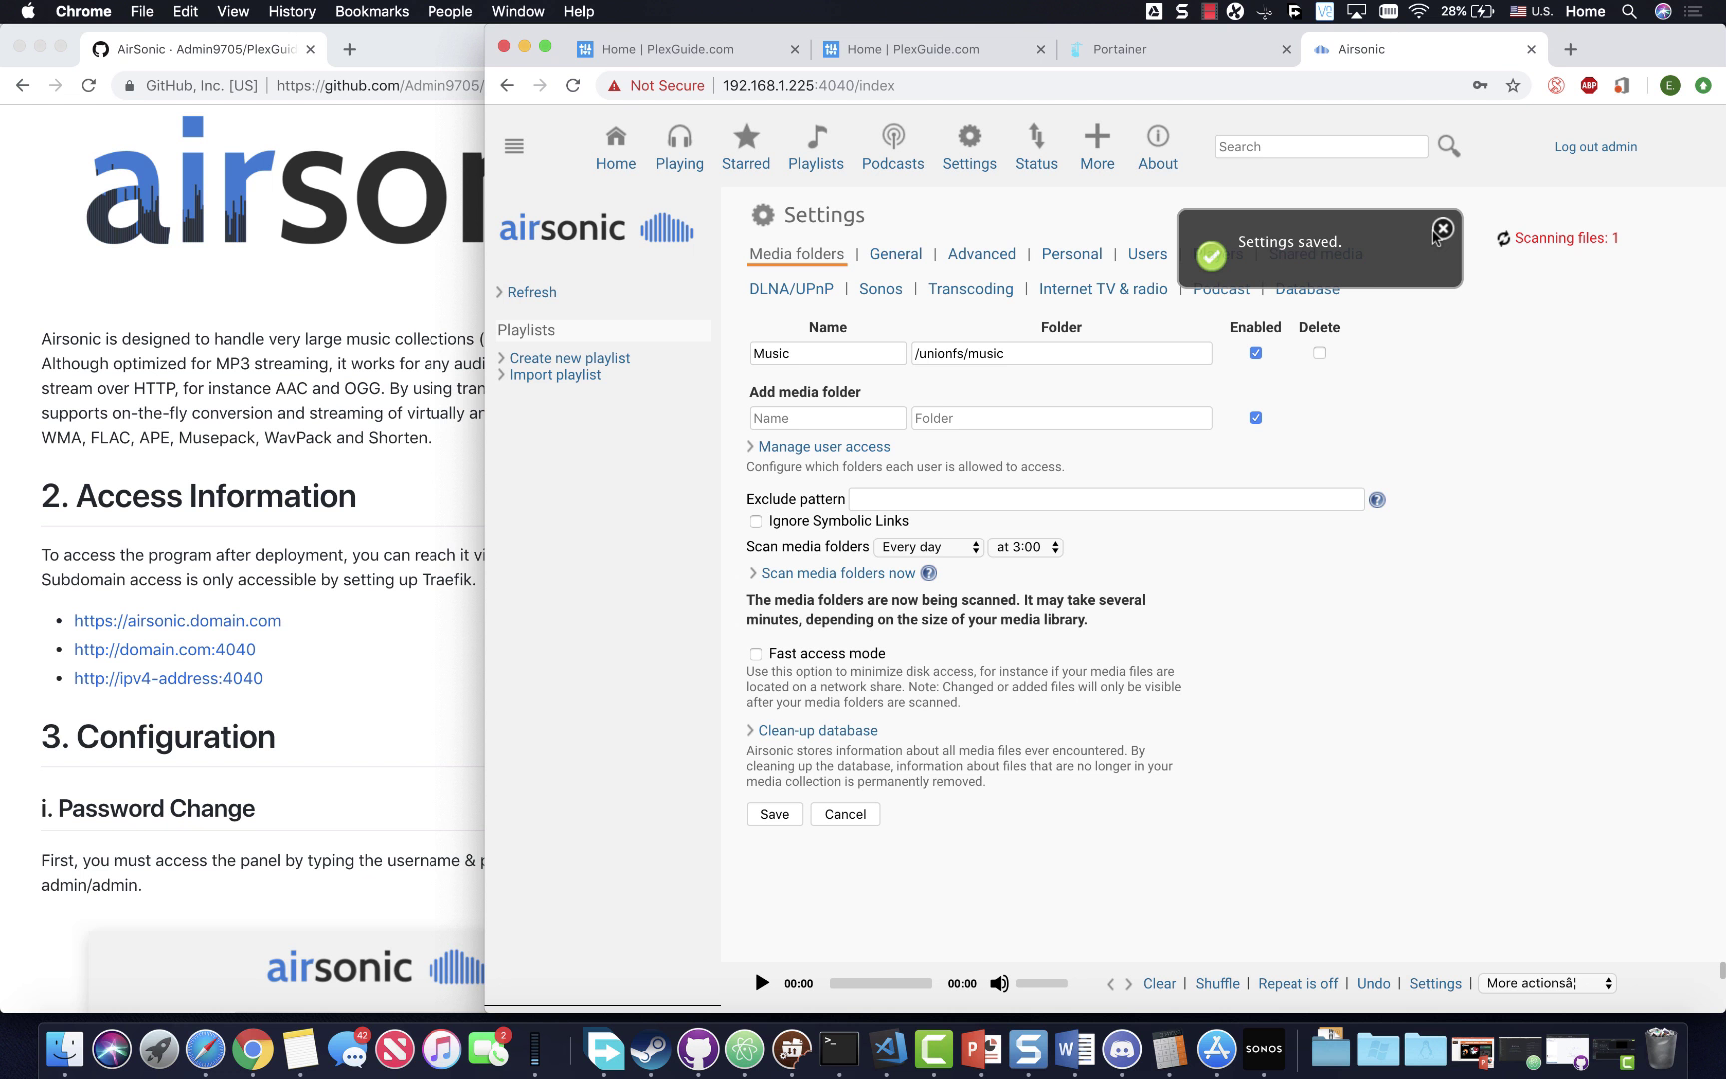
click(1441, 230)
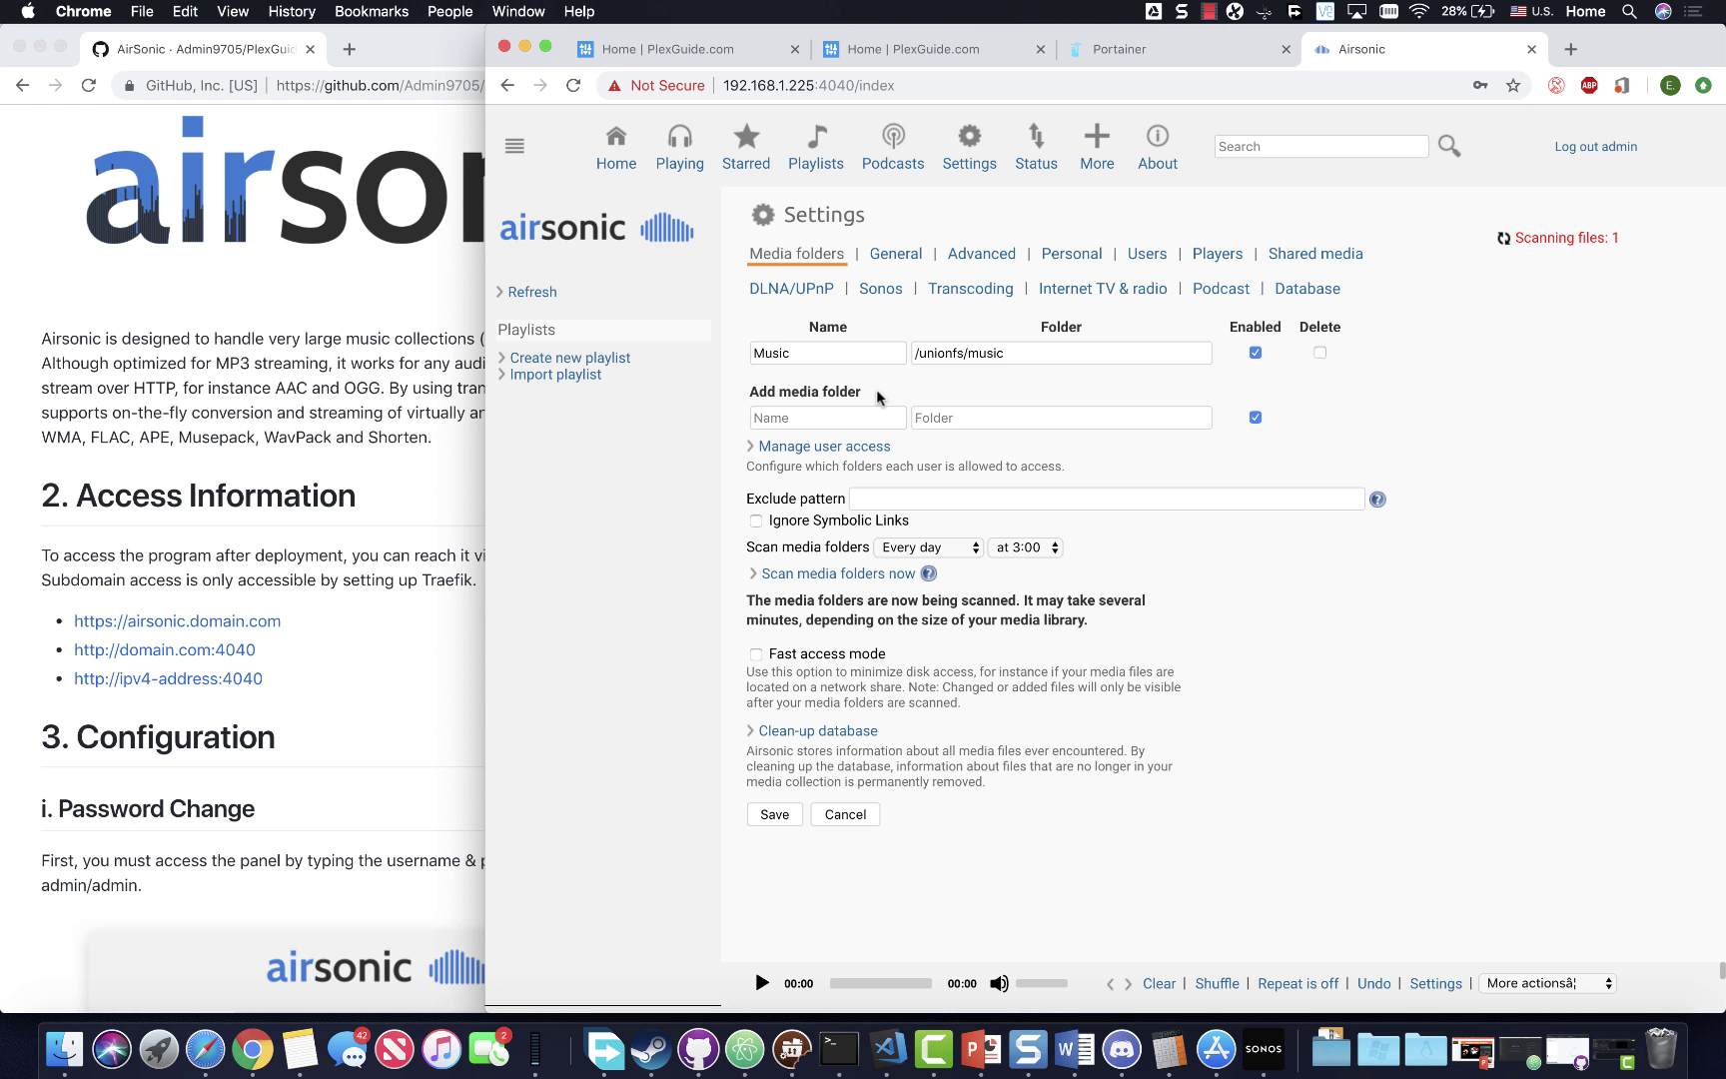
- Look through the DLNA/UPnP, Sonos, Transcoding and Internet TV & radio settings
click(807, 296)
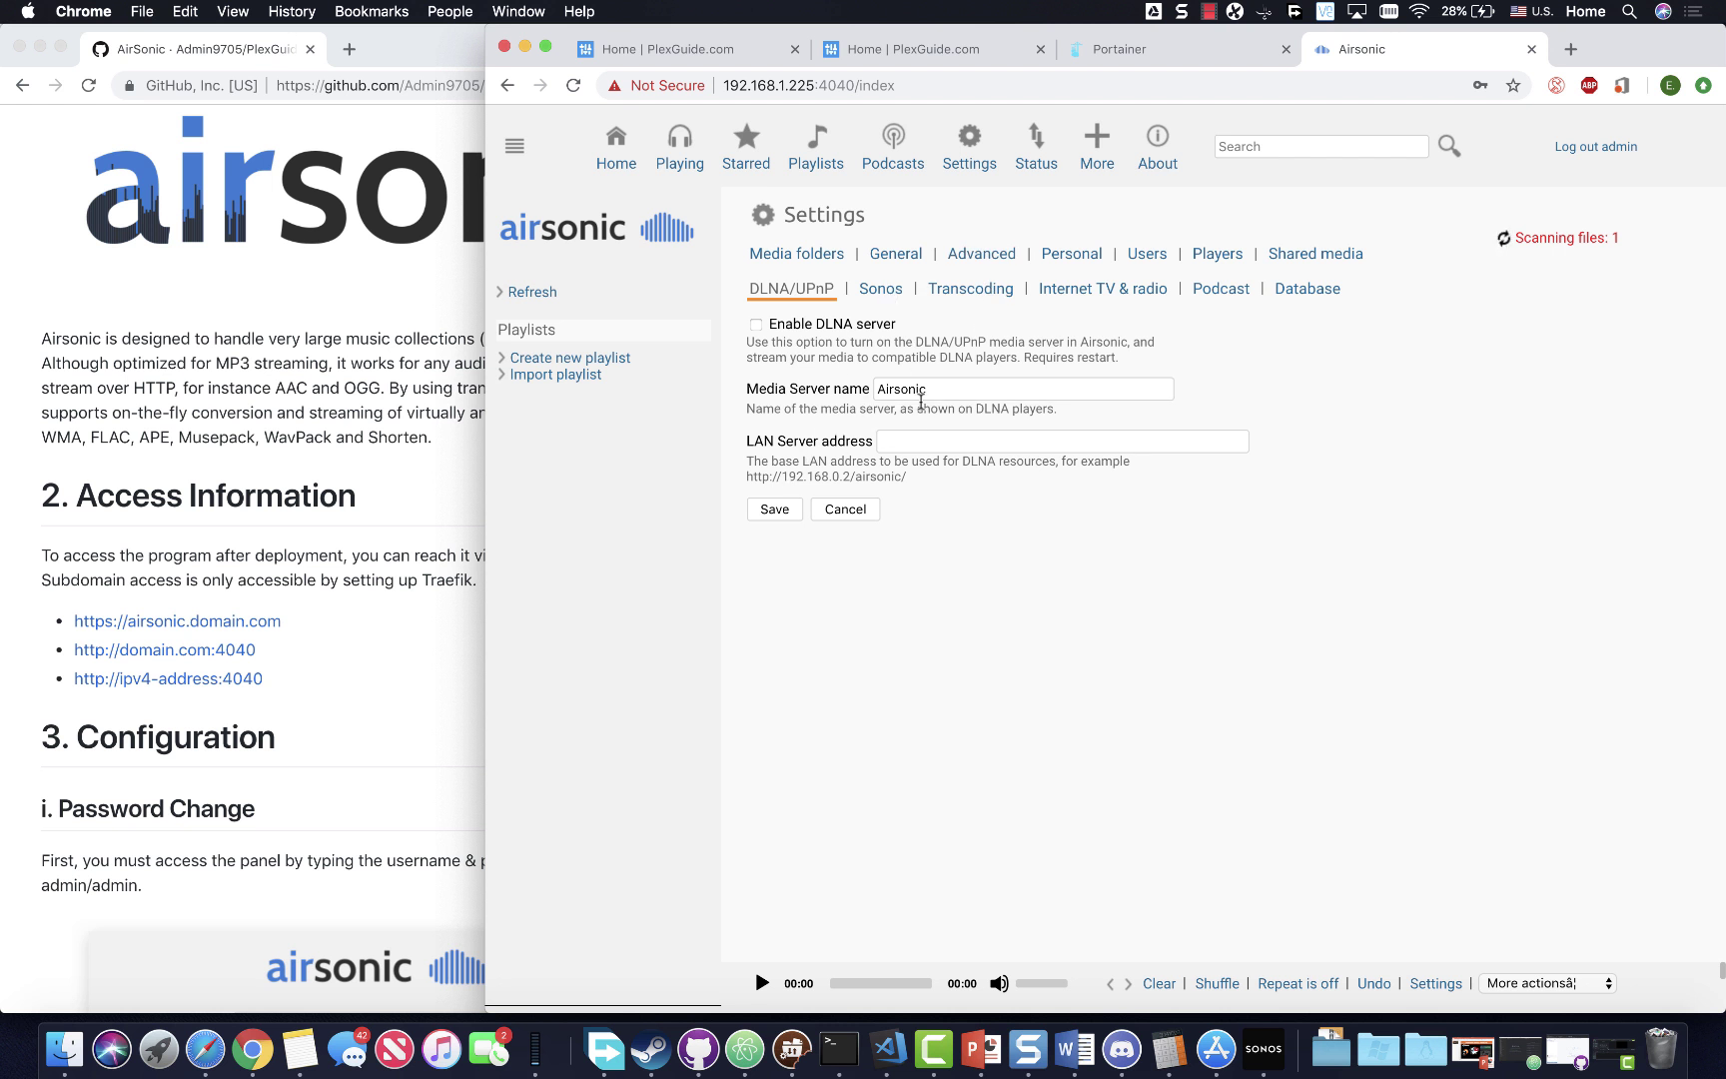
click(880, 288)
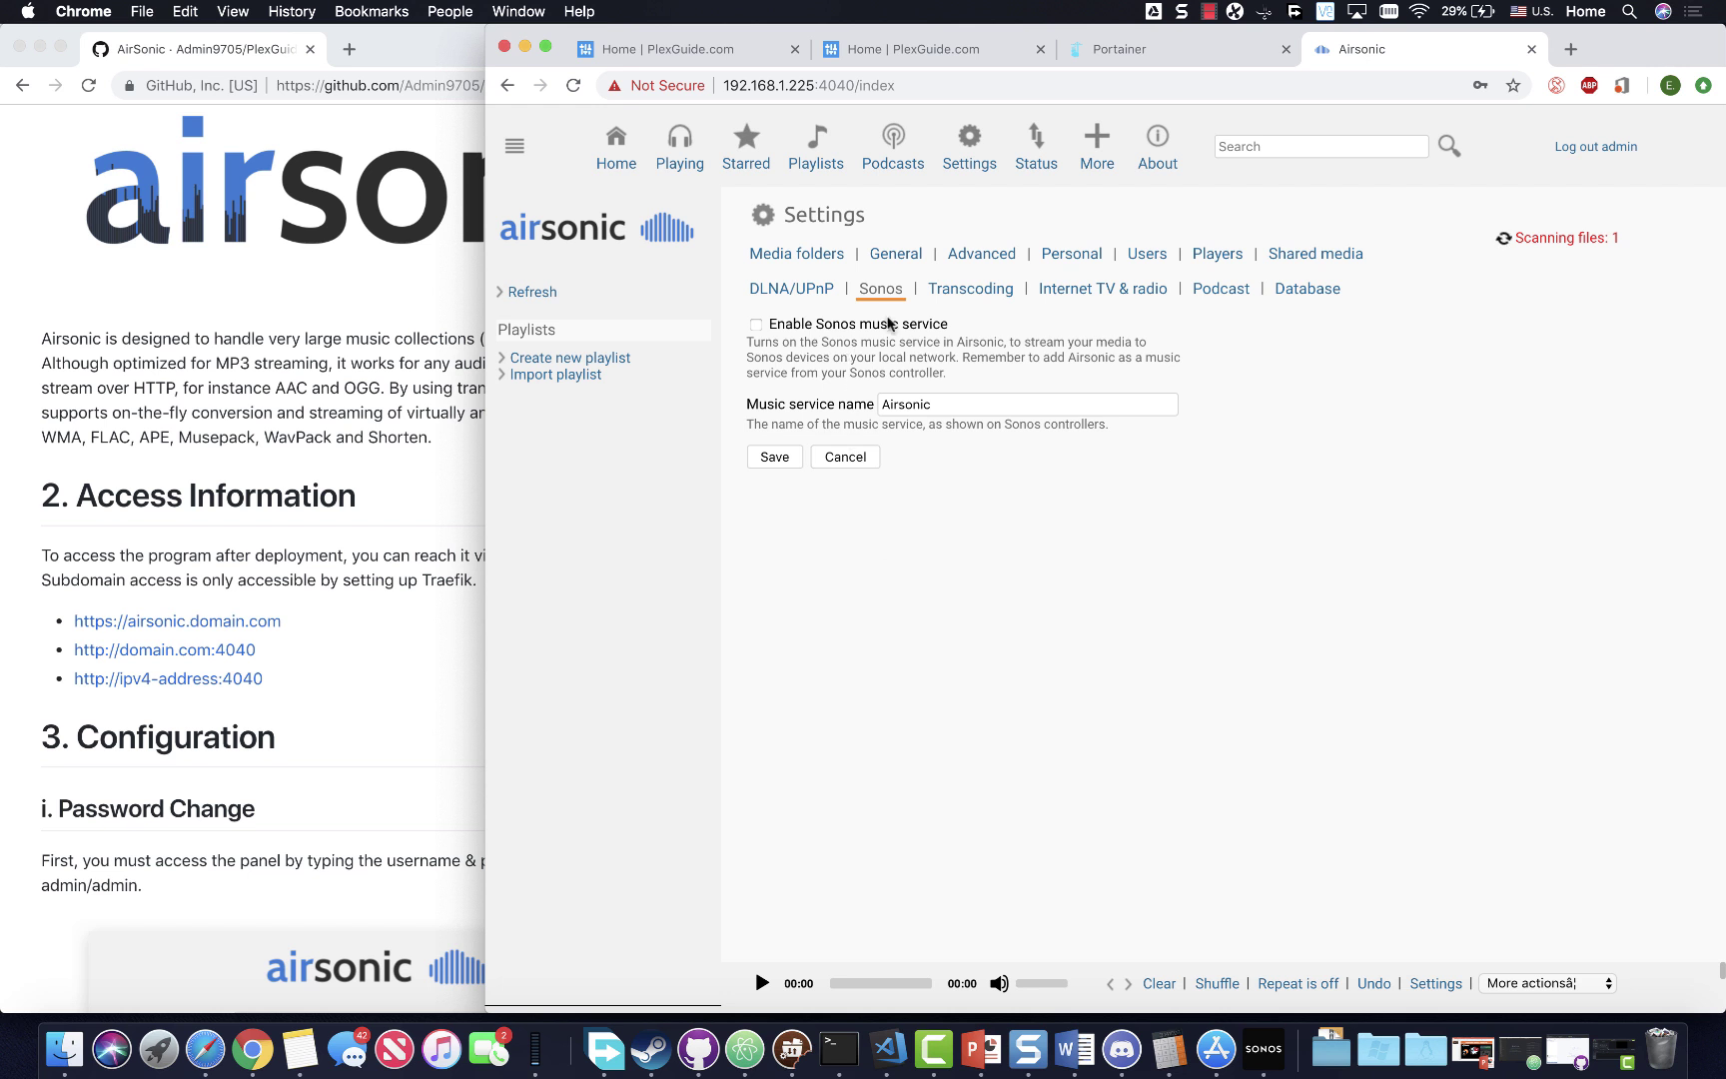
click(983, 298)
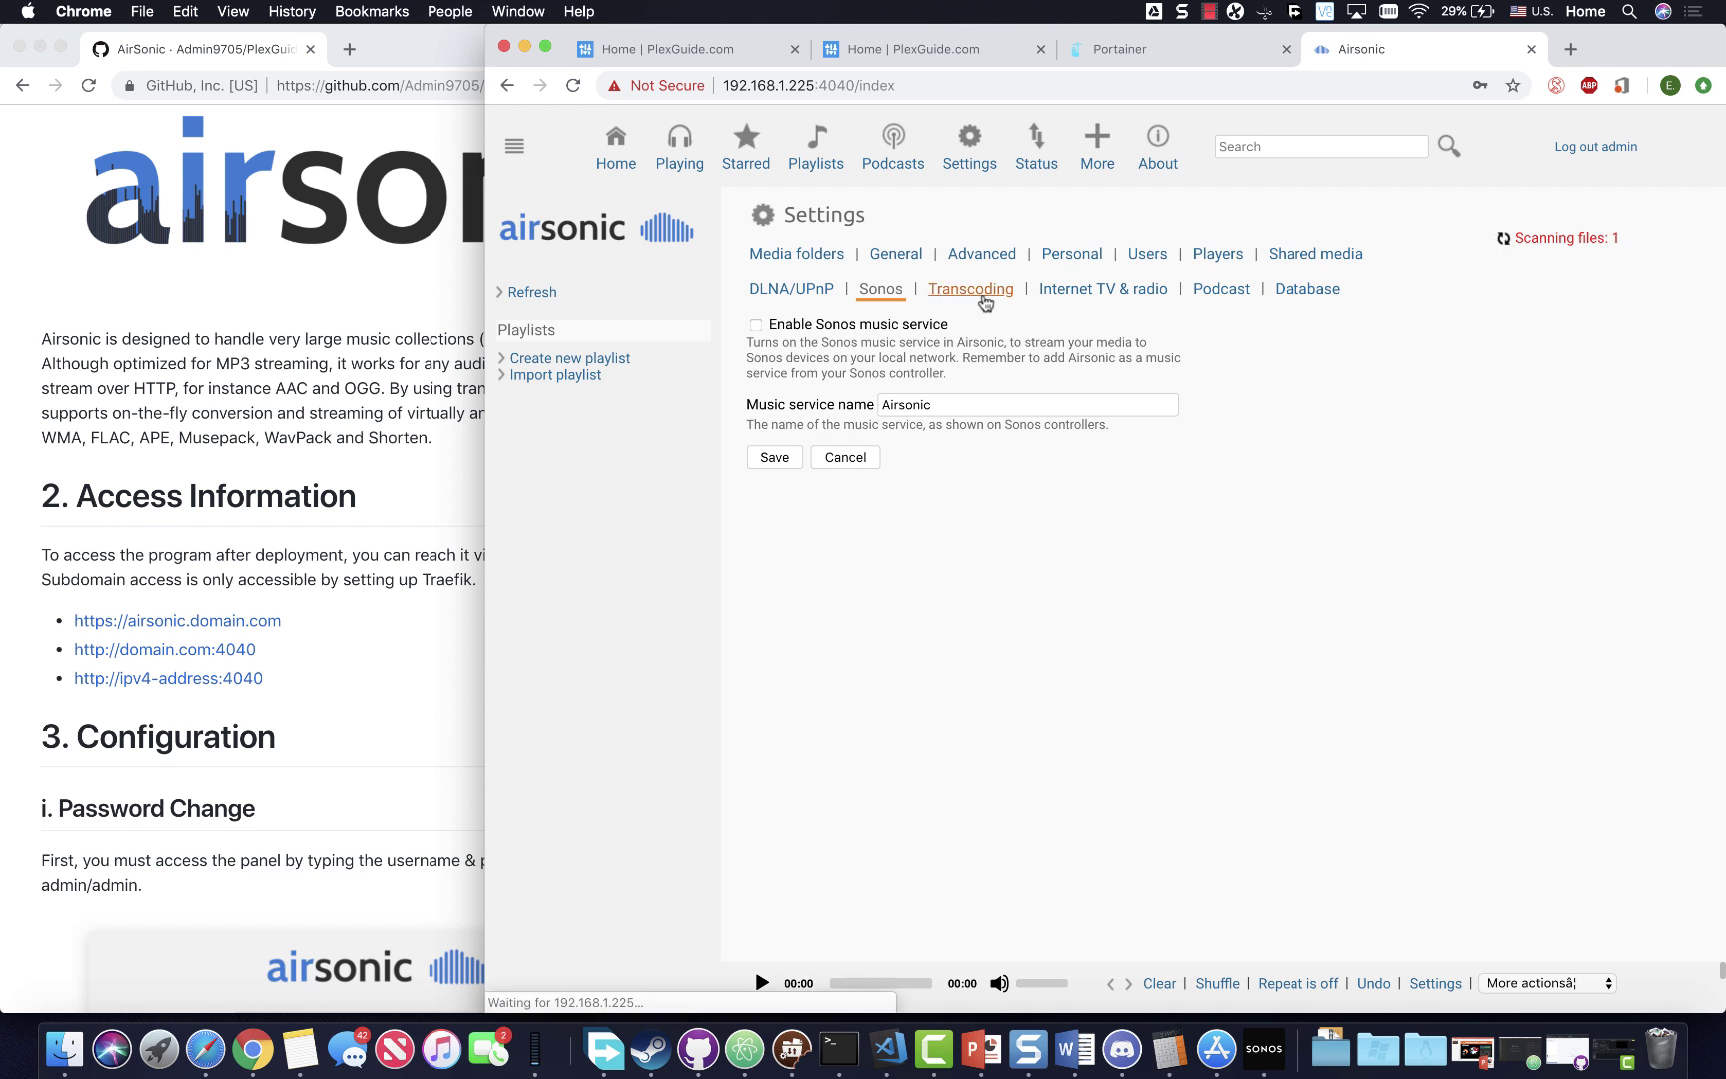
scroll(952, 526, down, 2)
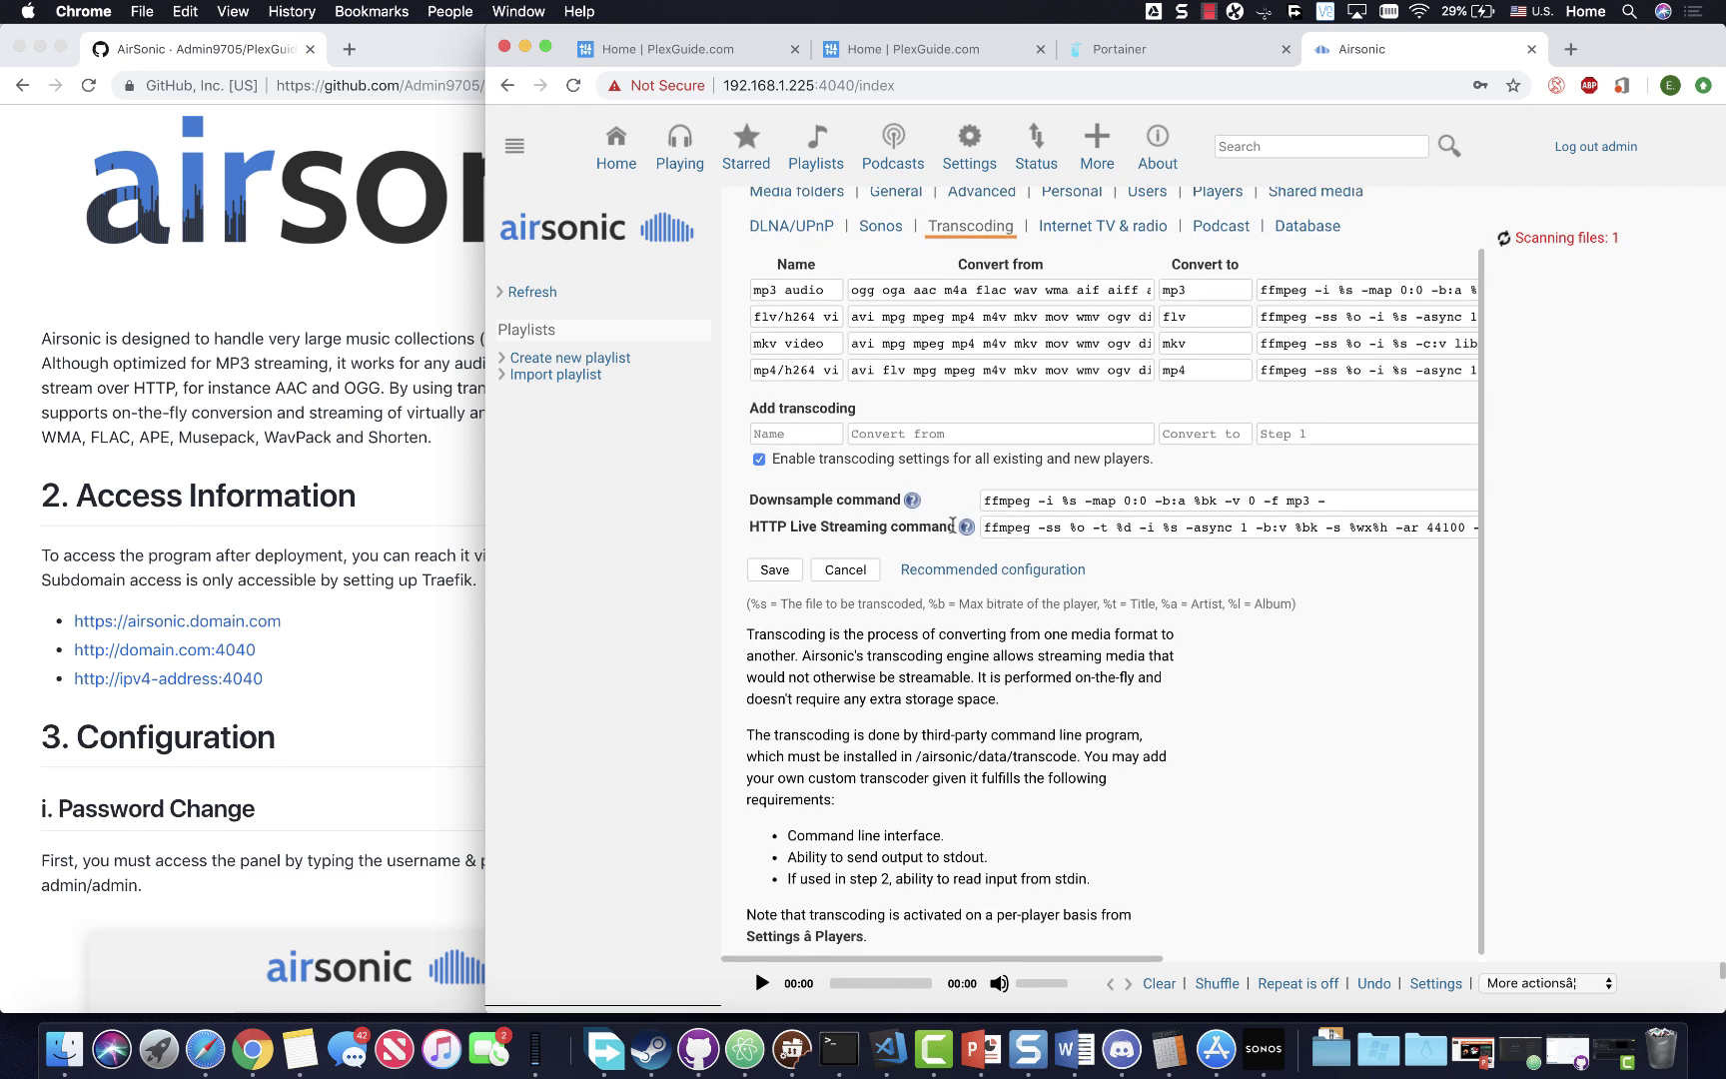
scroll(952, 526, up, 2)
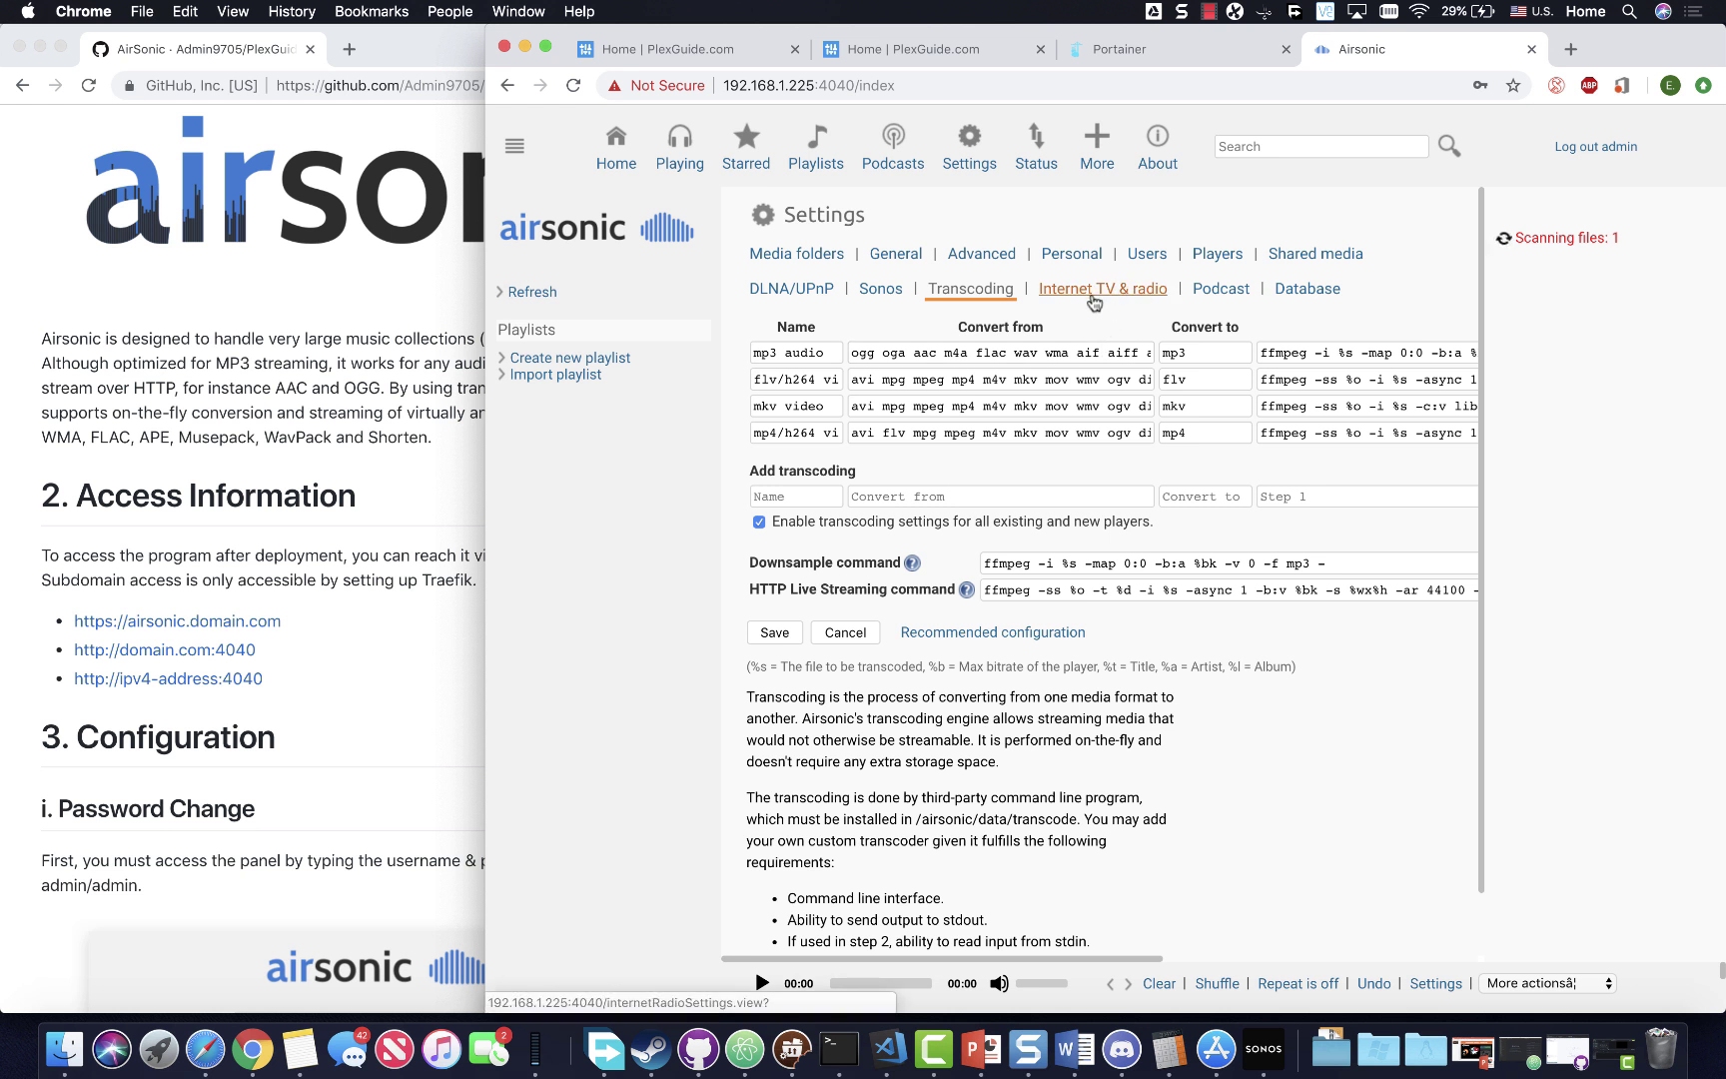
click(1093, 300)
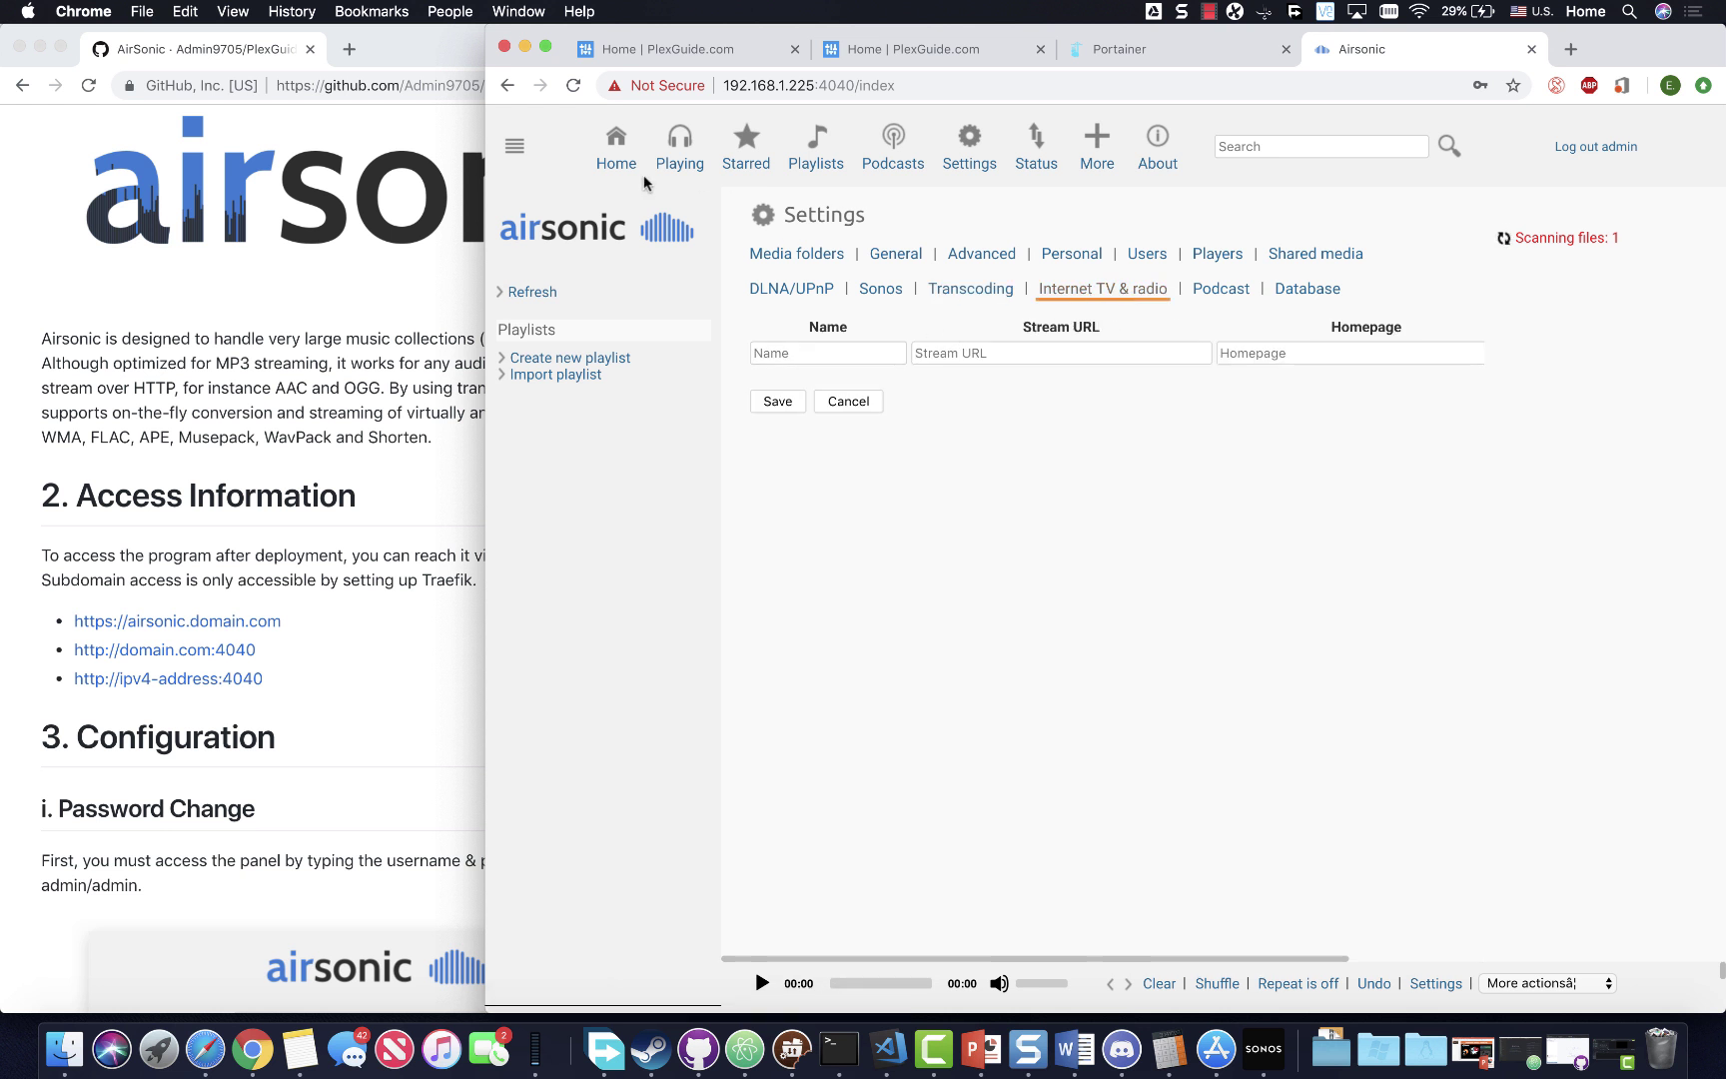
- Return to Airsonic's Getting started page, then switch to Portainer's container list
click(617, 152)
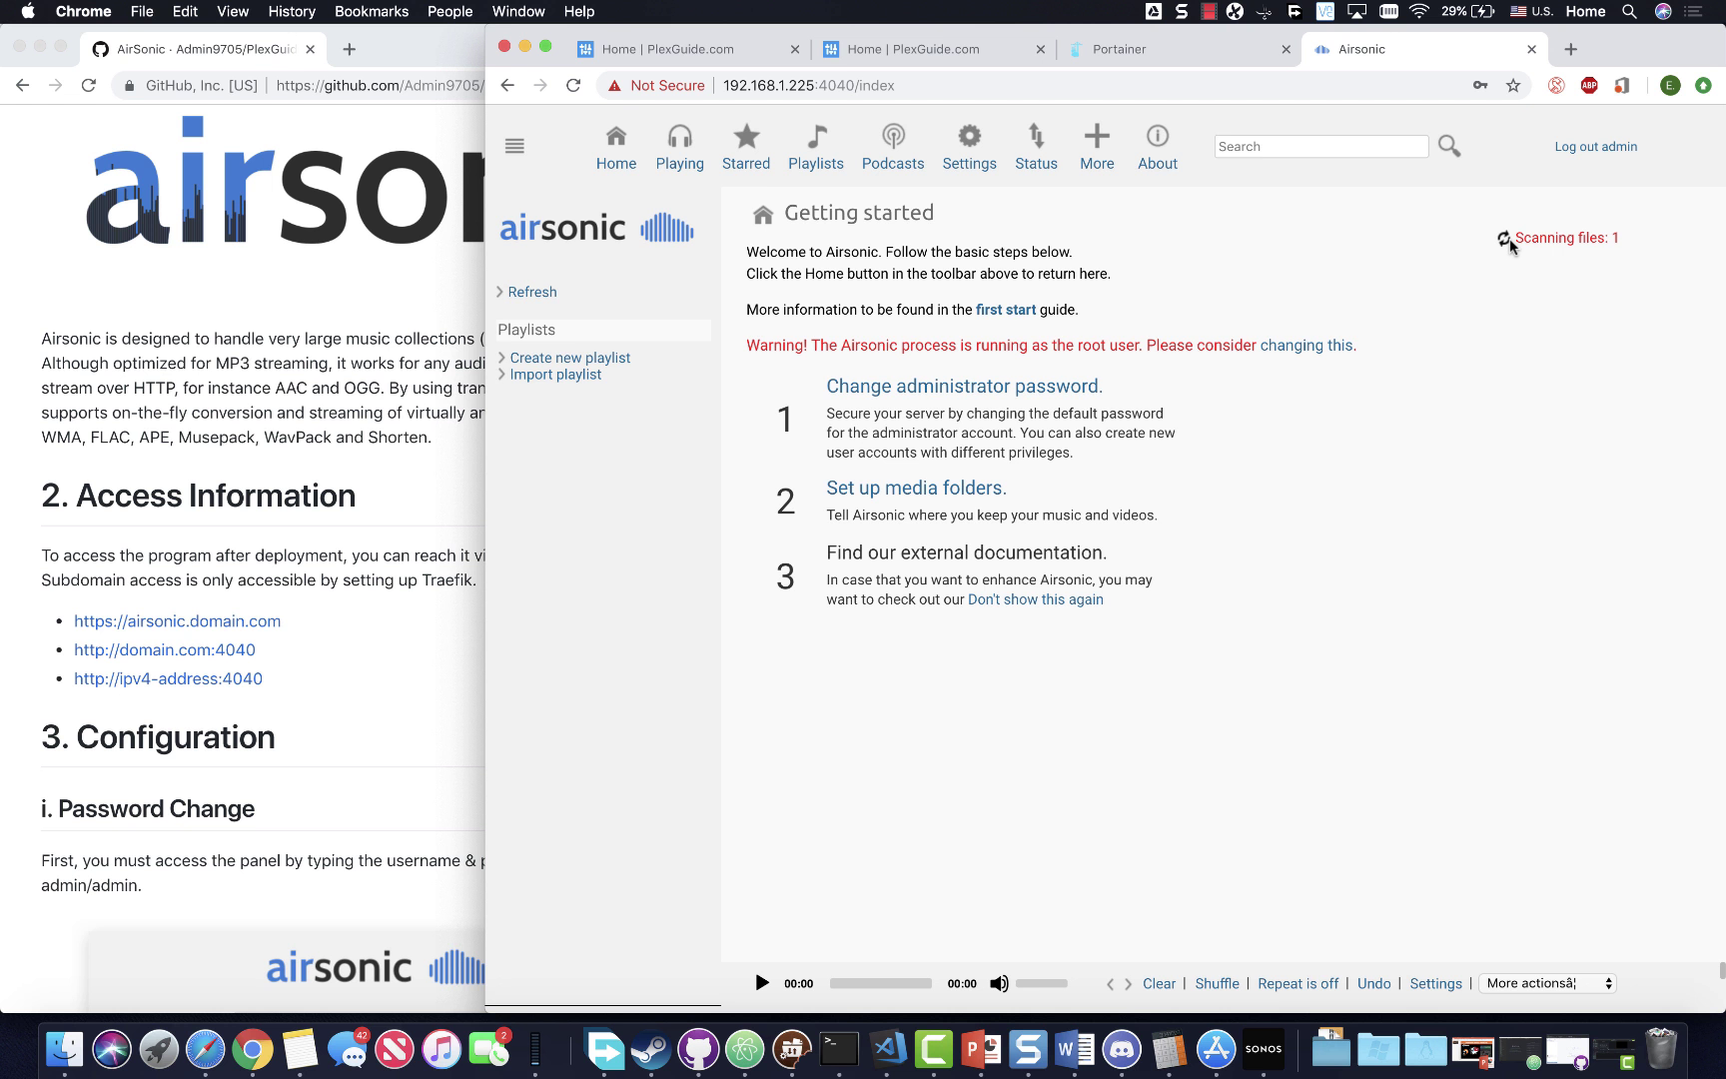
click(899, 86)
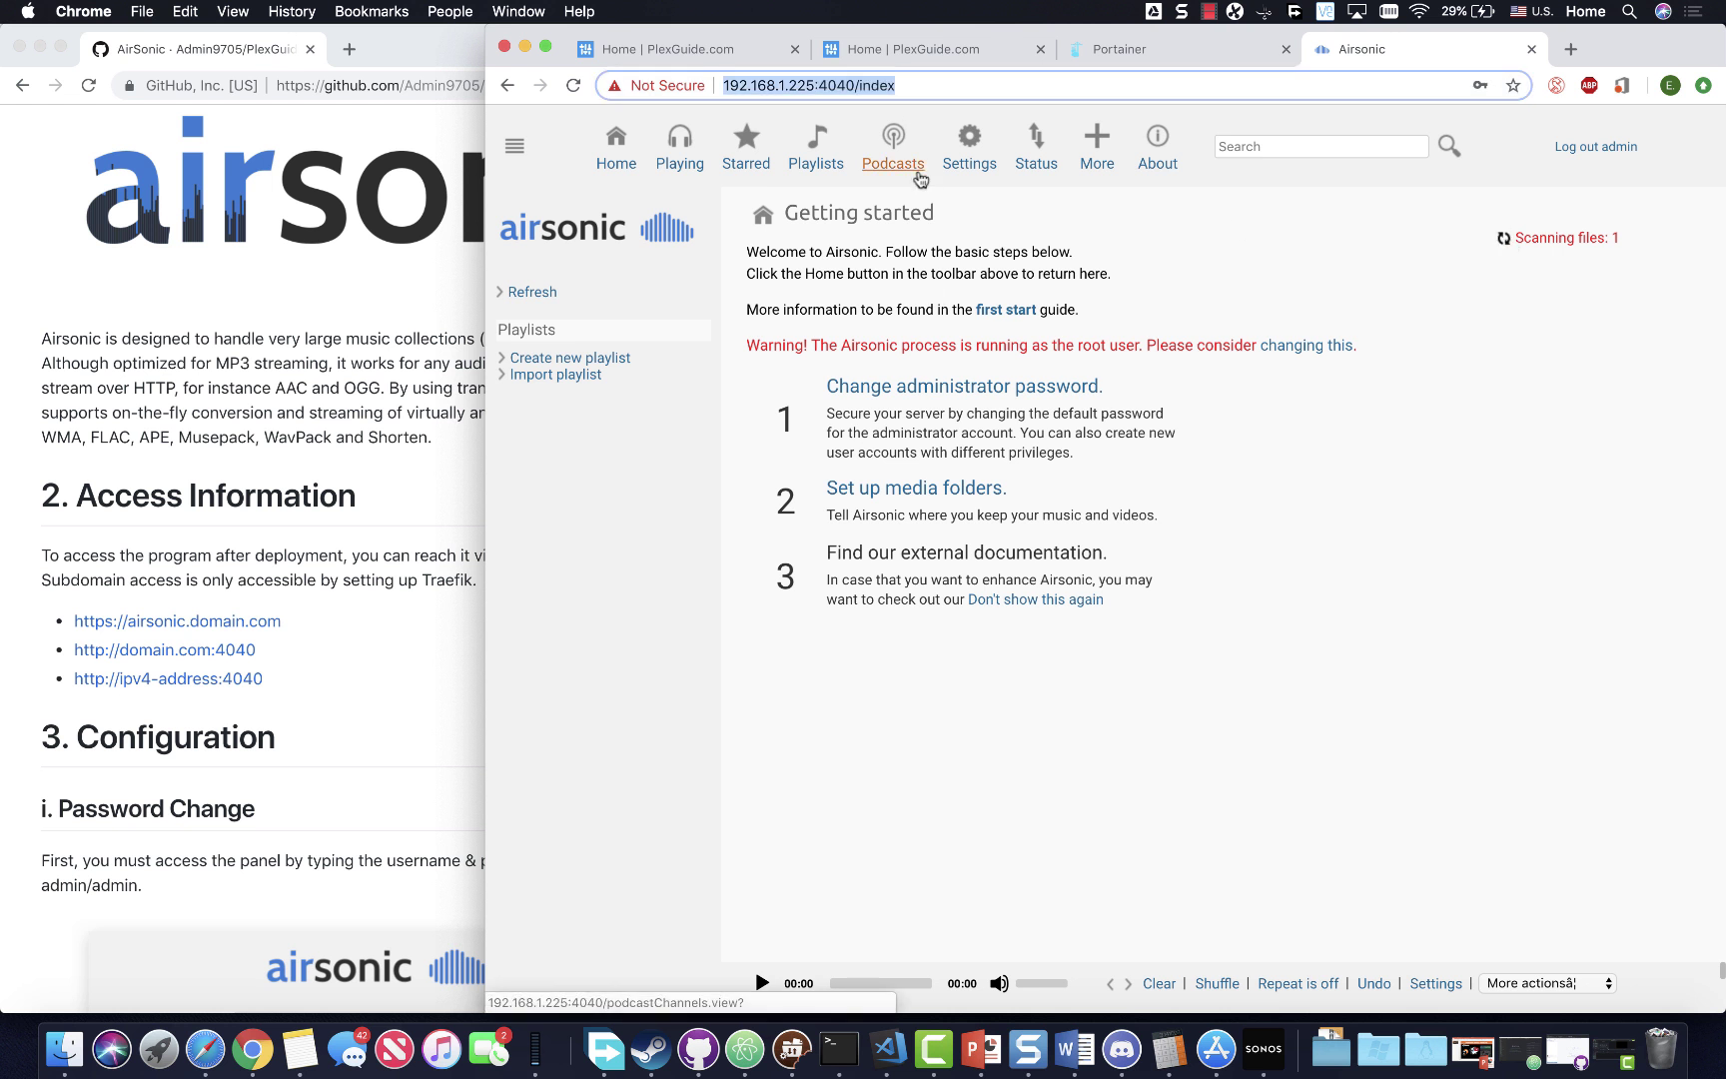
click(617, 150)
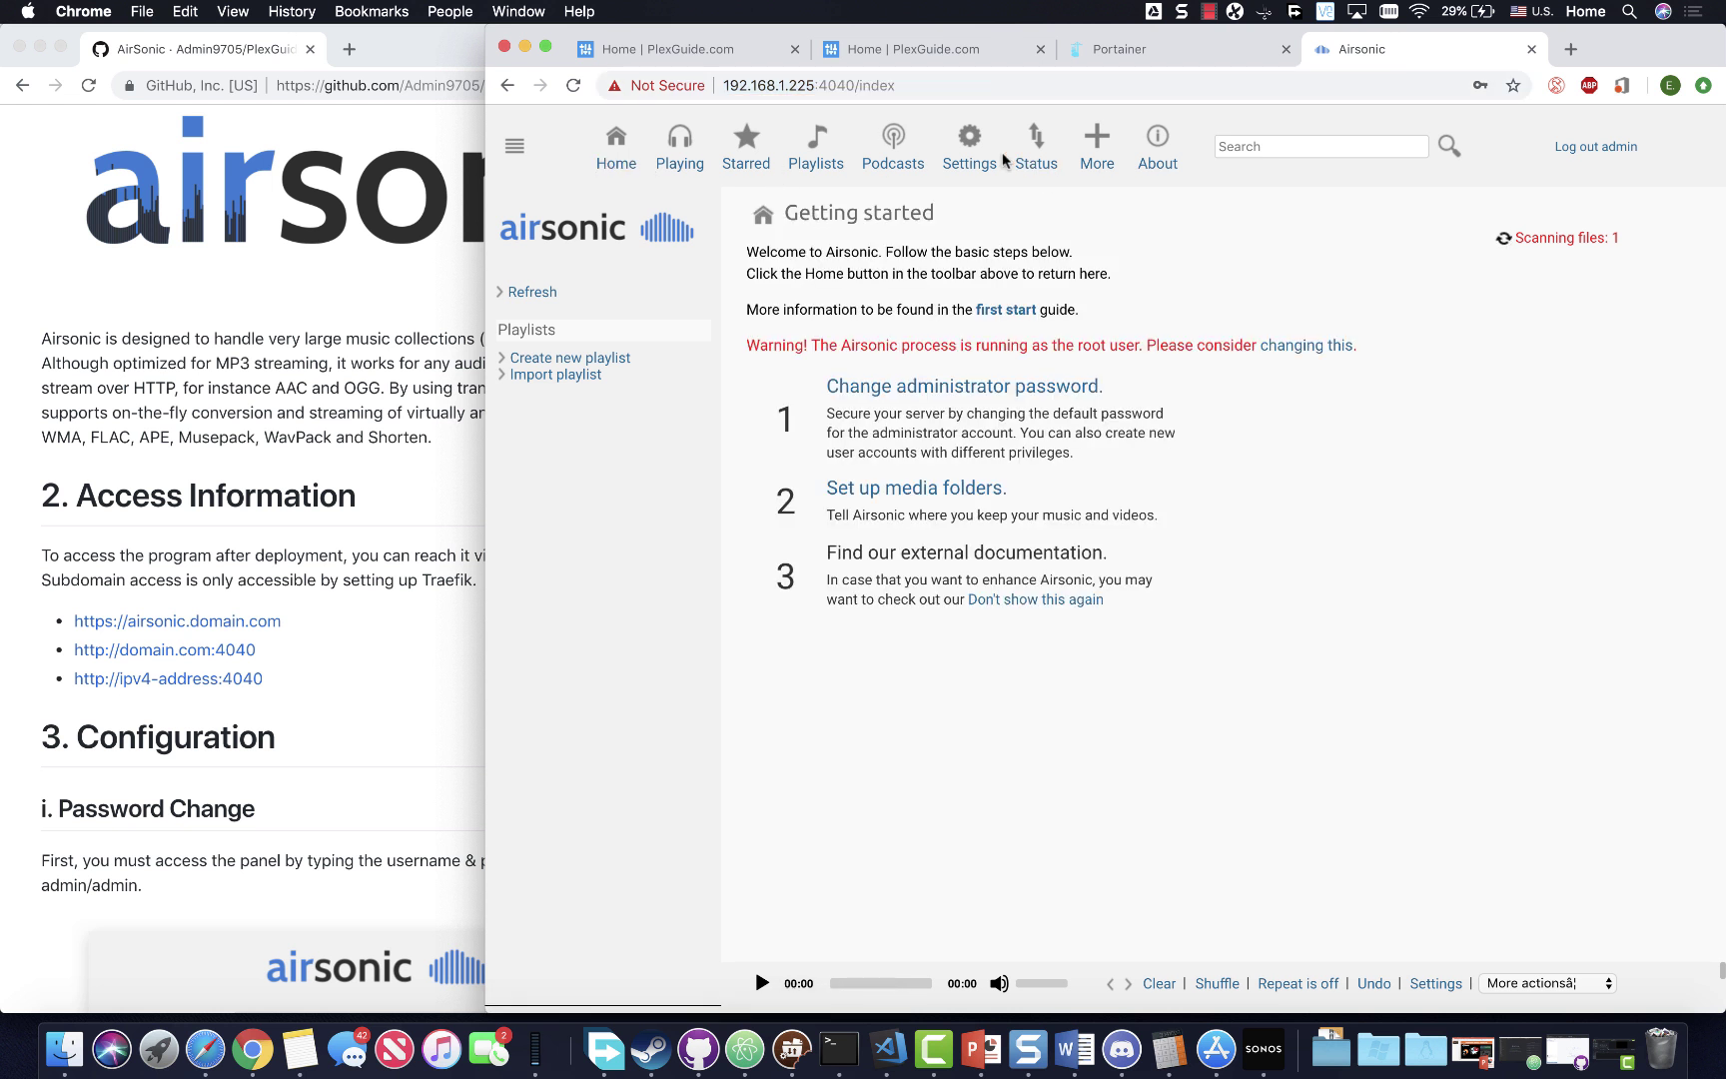
click(1142, 49)
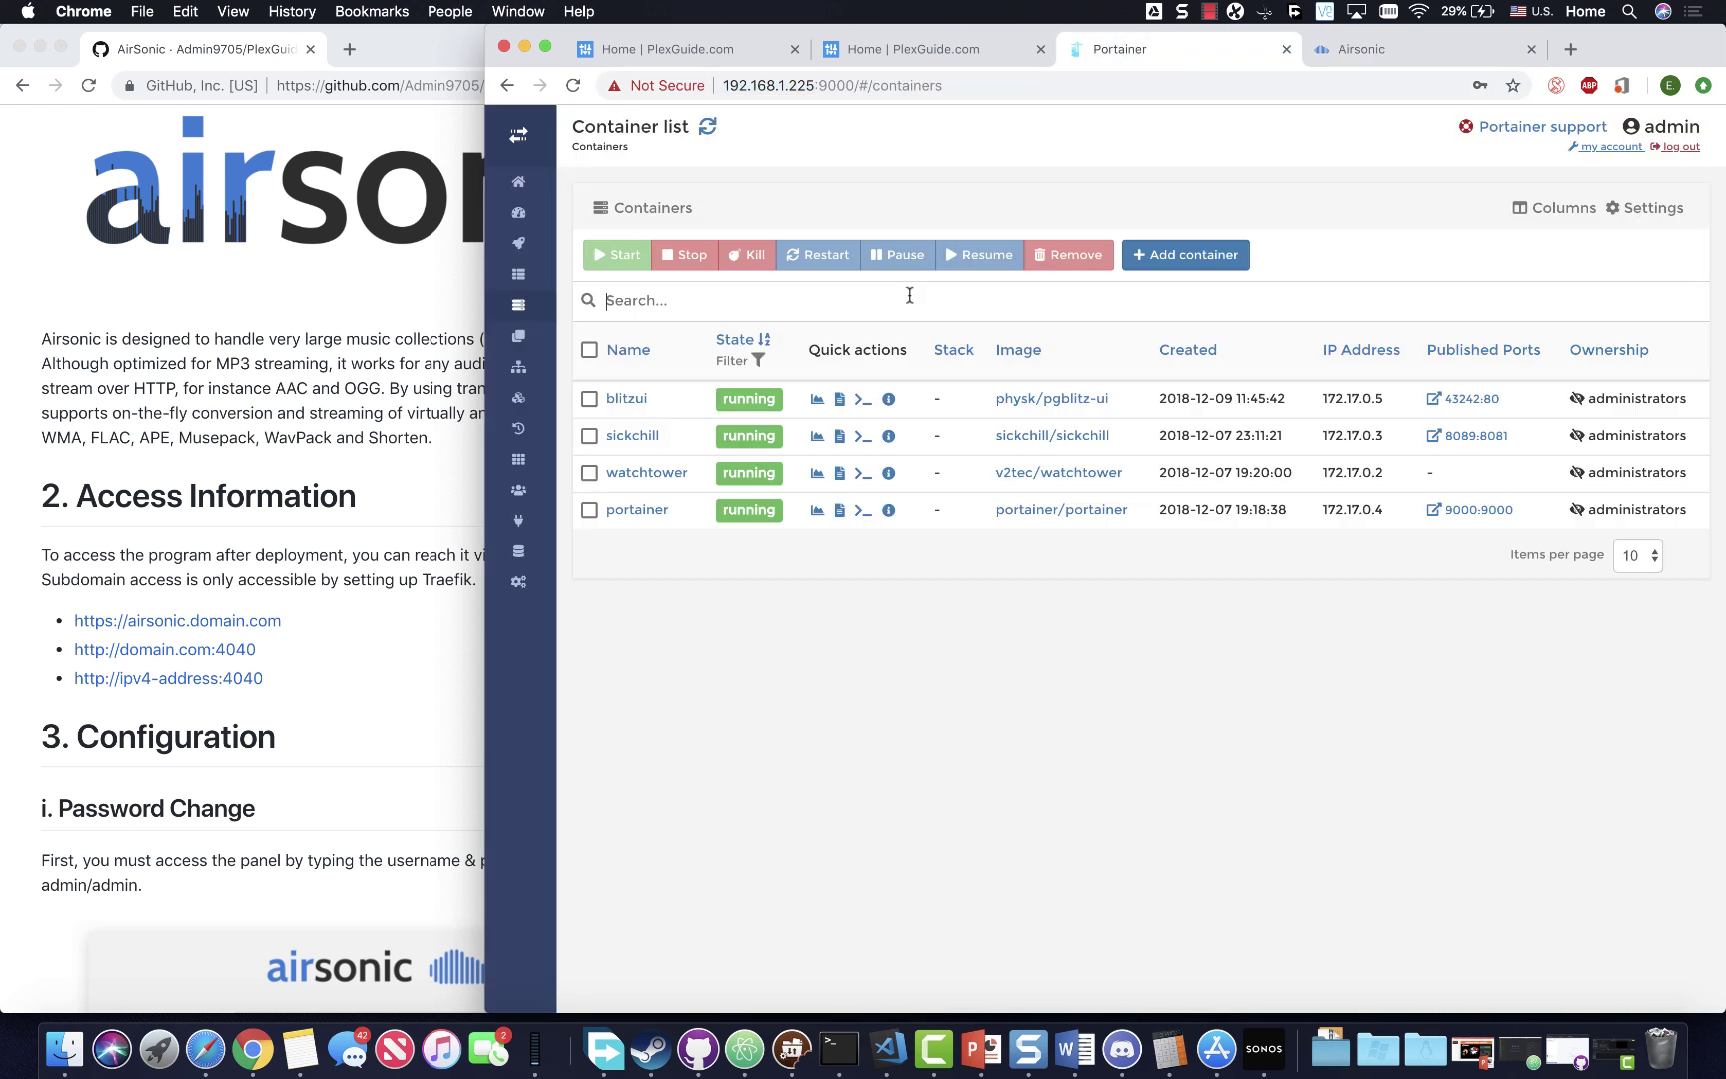
- Refresh the containers, open airsonic, and check its volume mounts including /mnt/unionfs/music
click(706, 130)
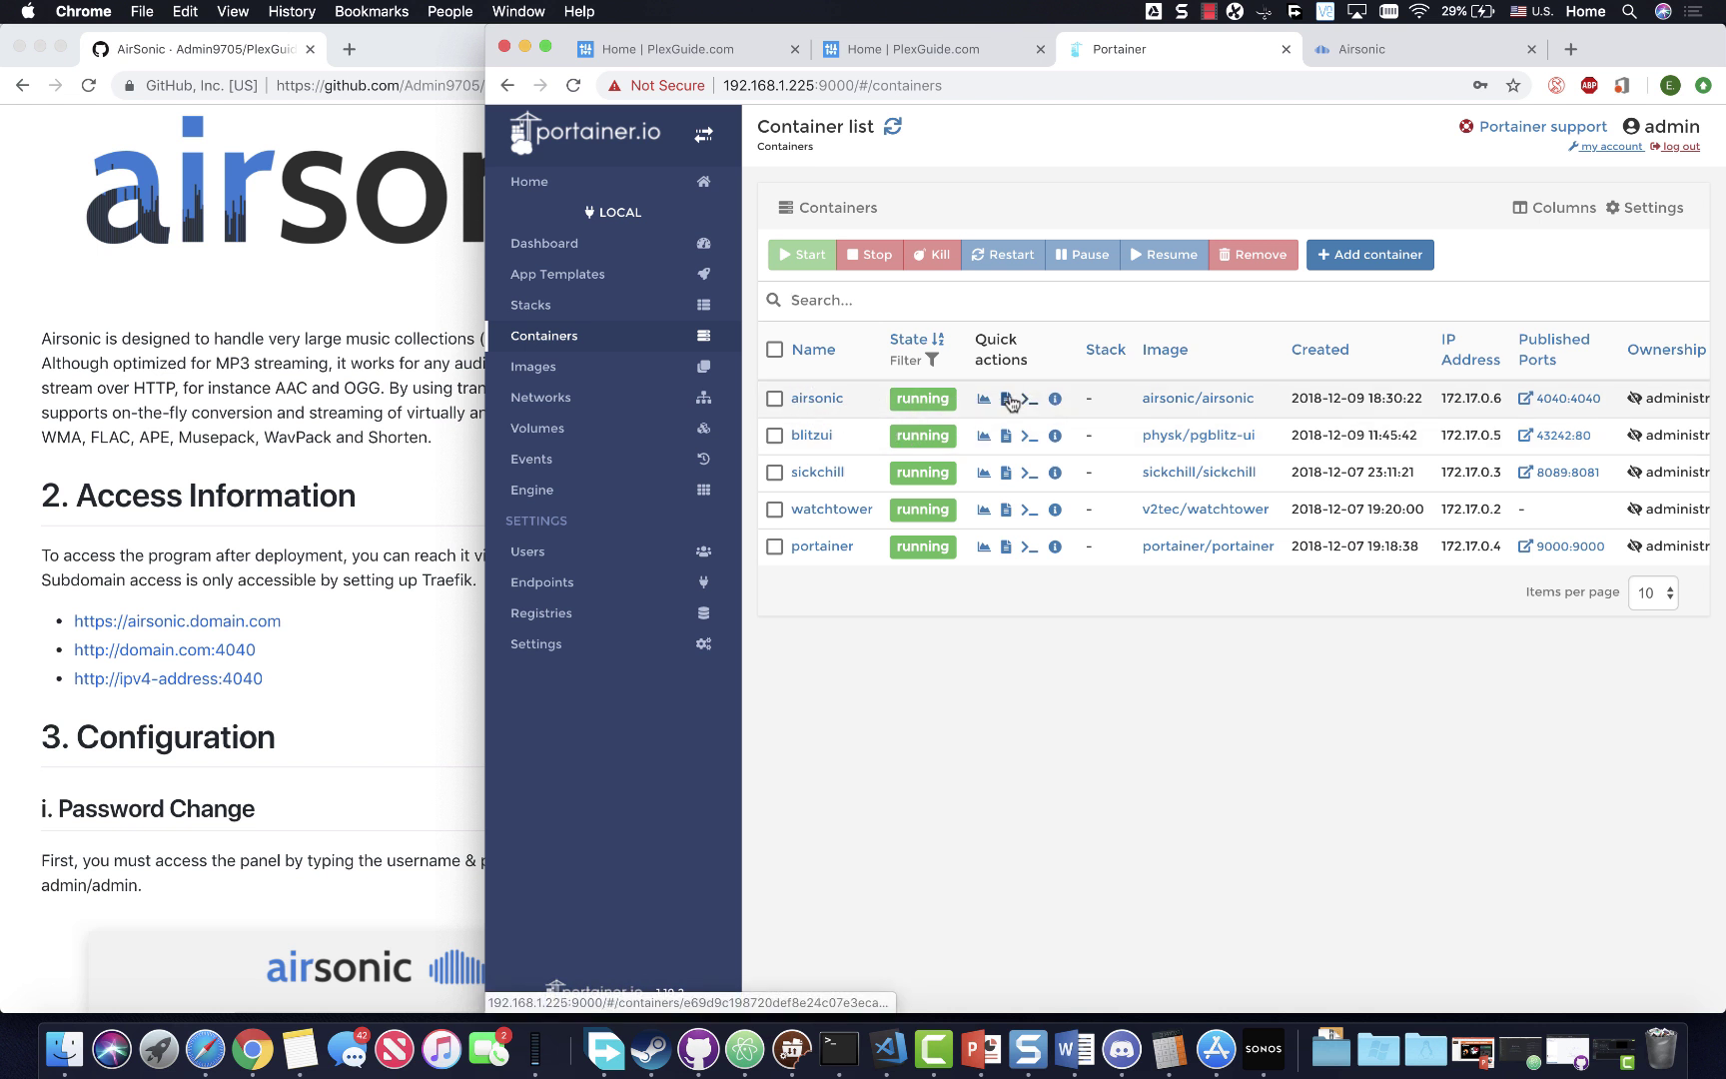
click(817, 399)
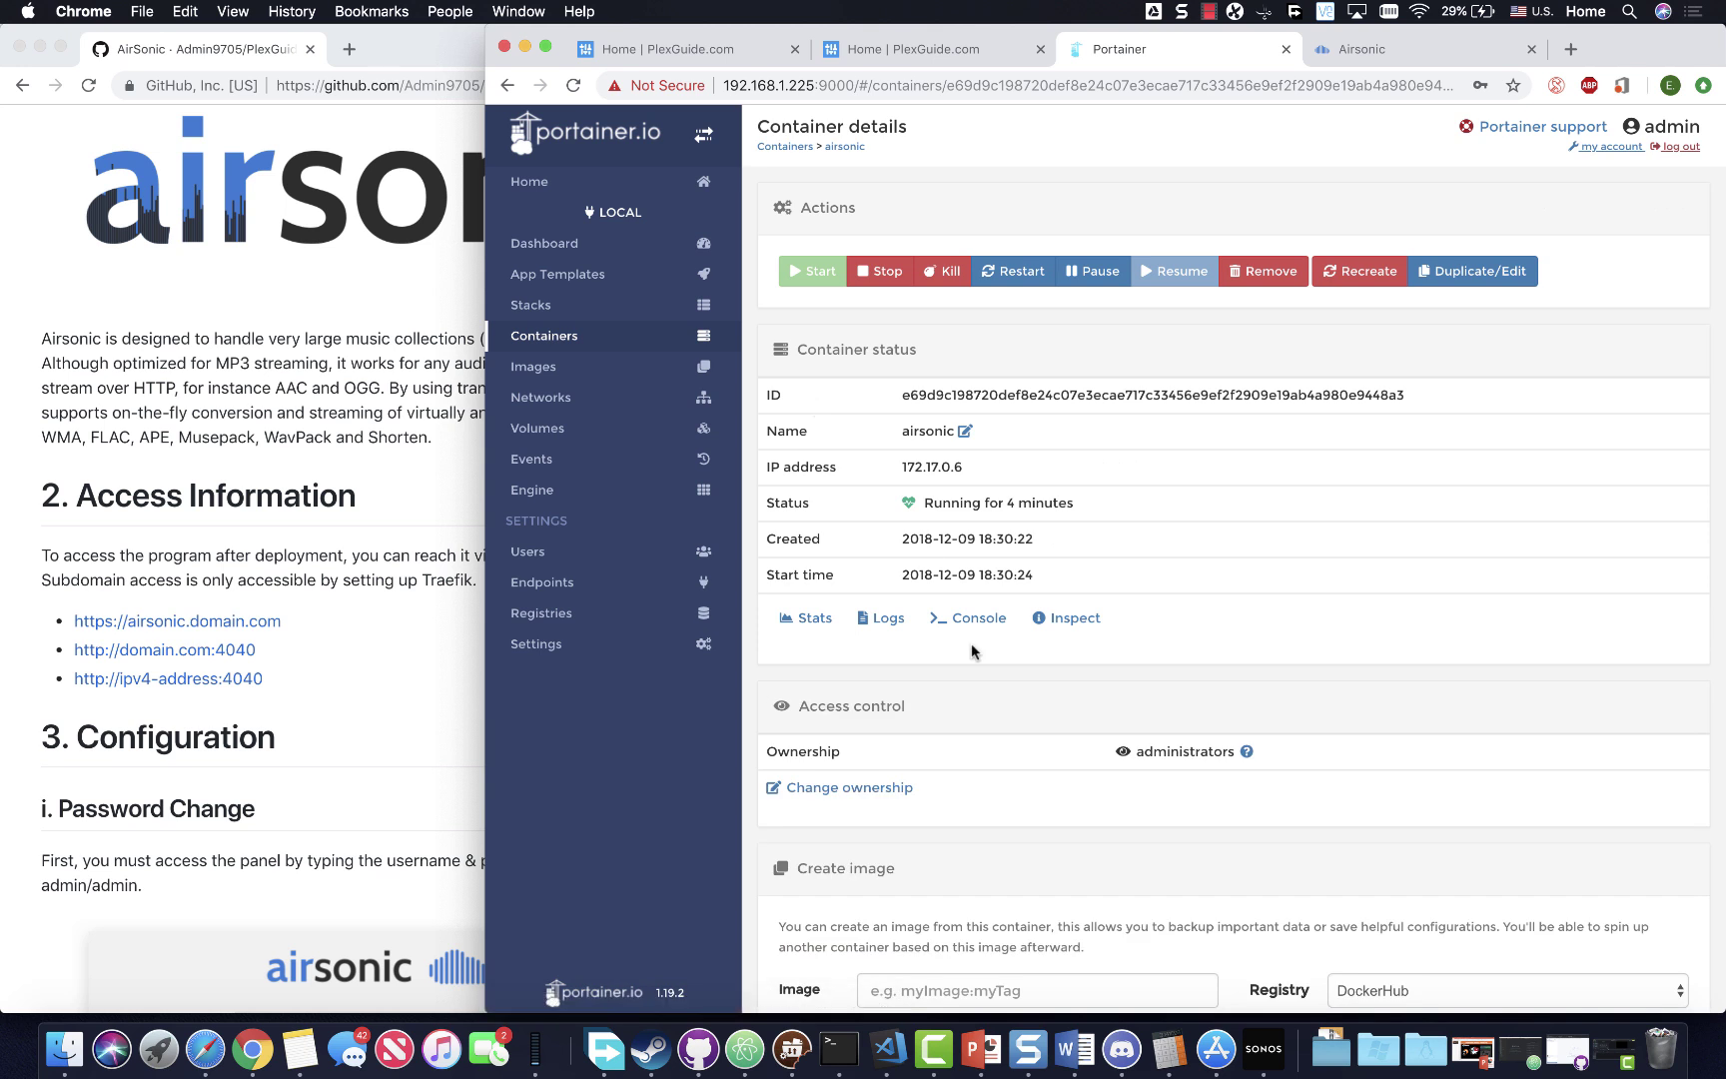
scroll(972, 655, down, 10)
scroll(972, 654, down, 10)
scroll(1013, 648, up, 1)
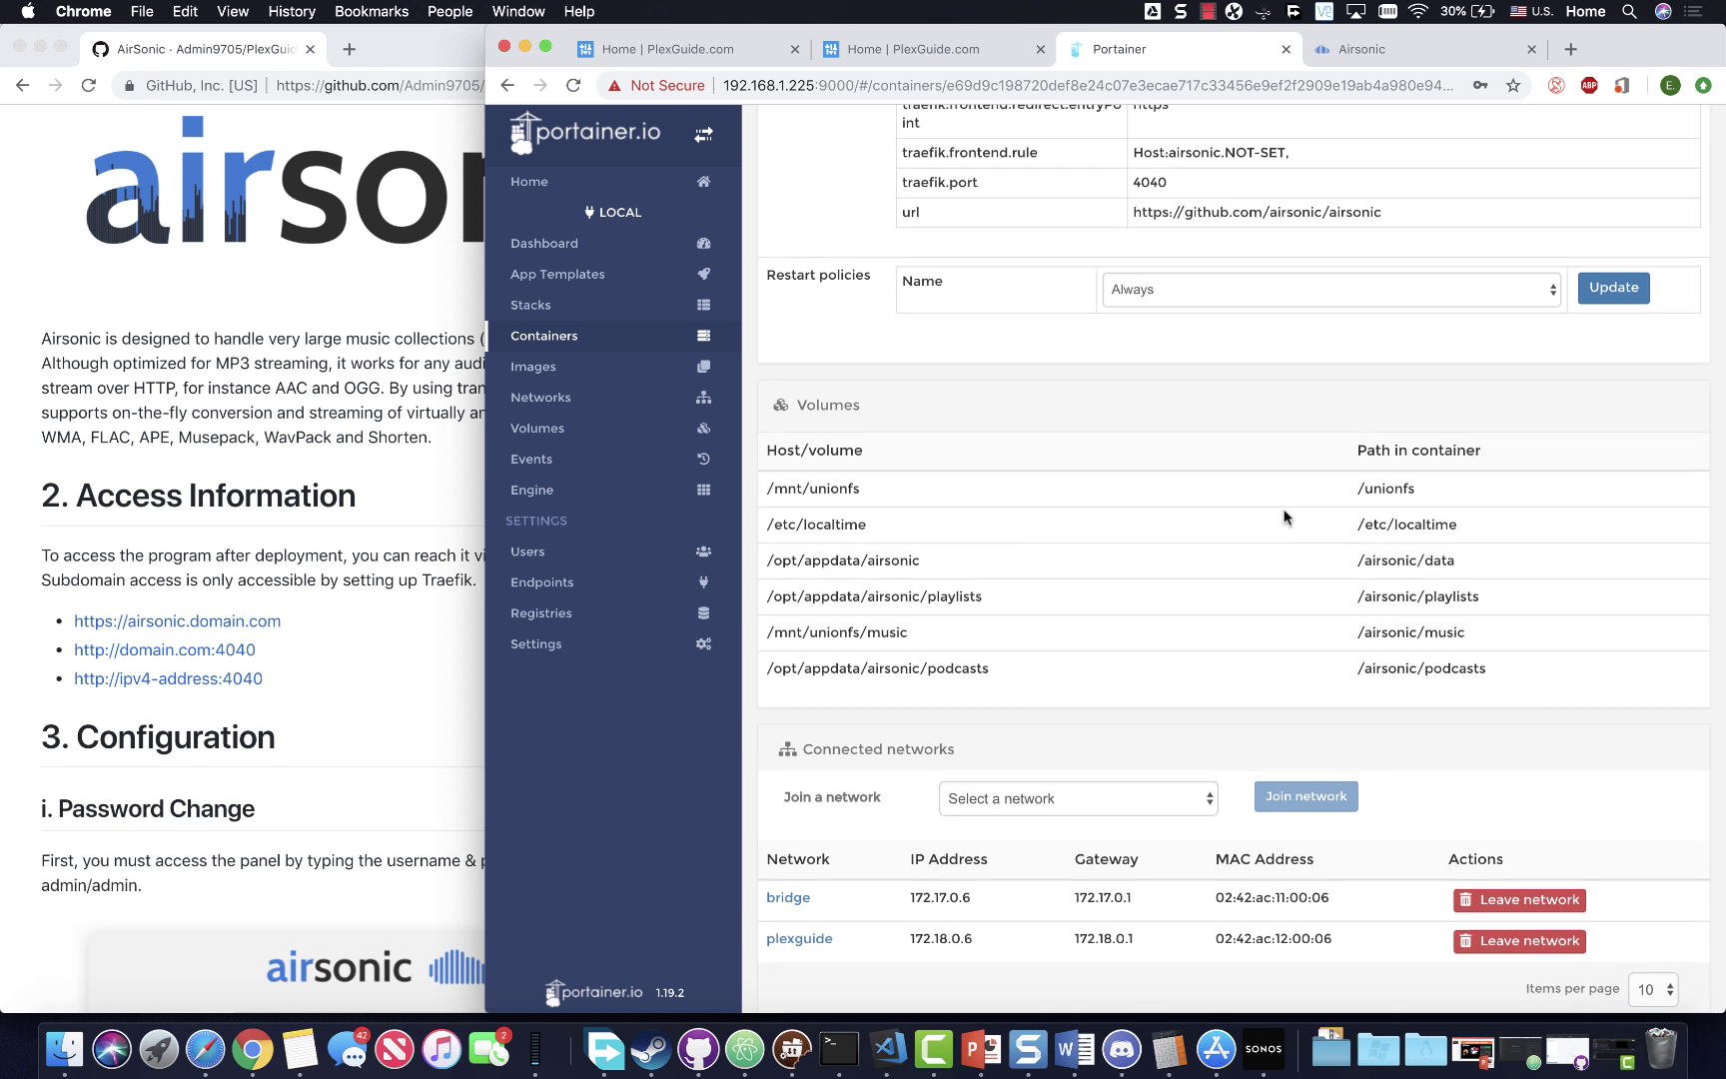
scroll(1199, 553, up, 6)
scroll(1148, 477, up, 3)
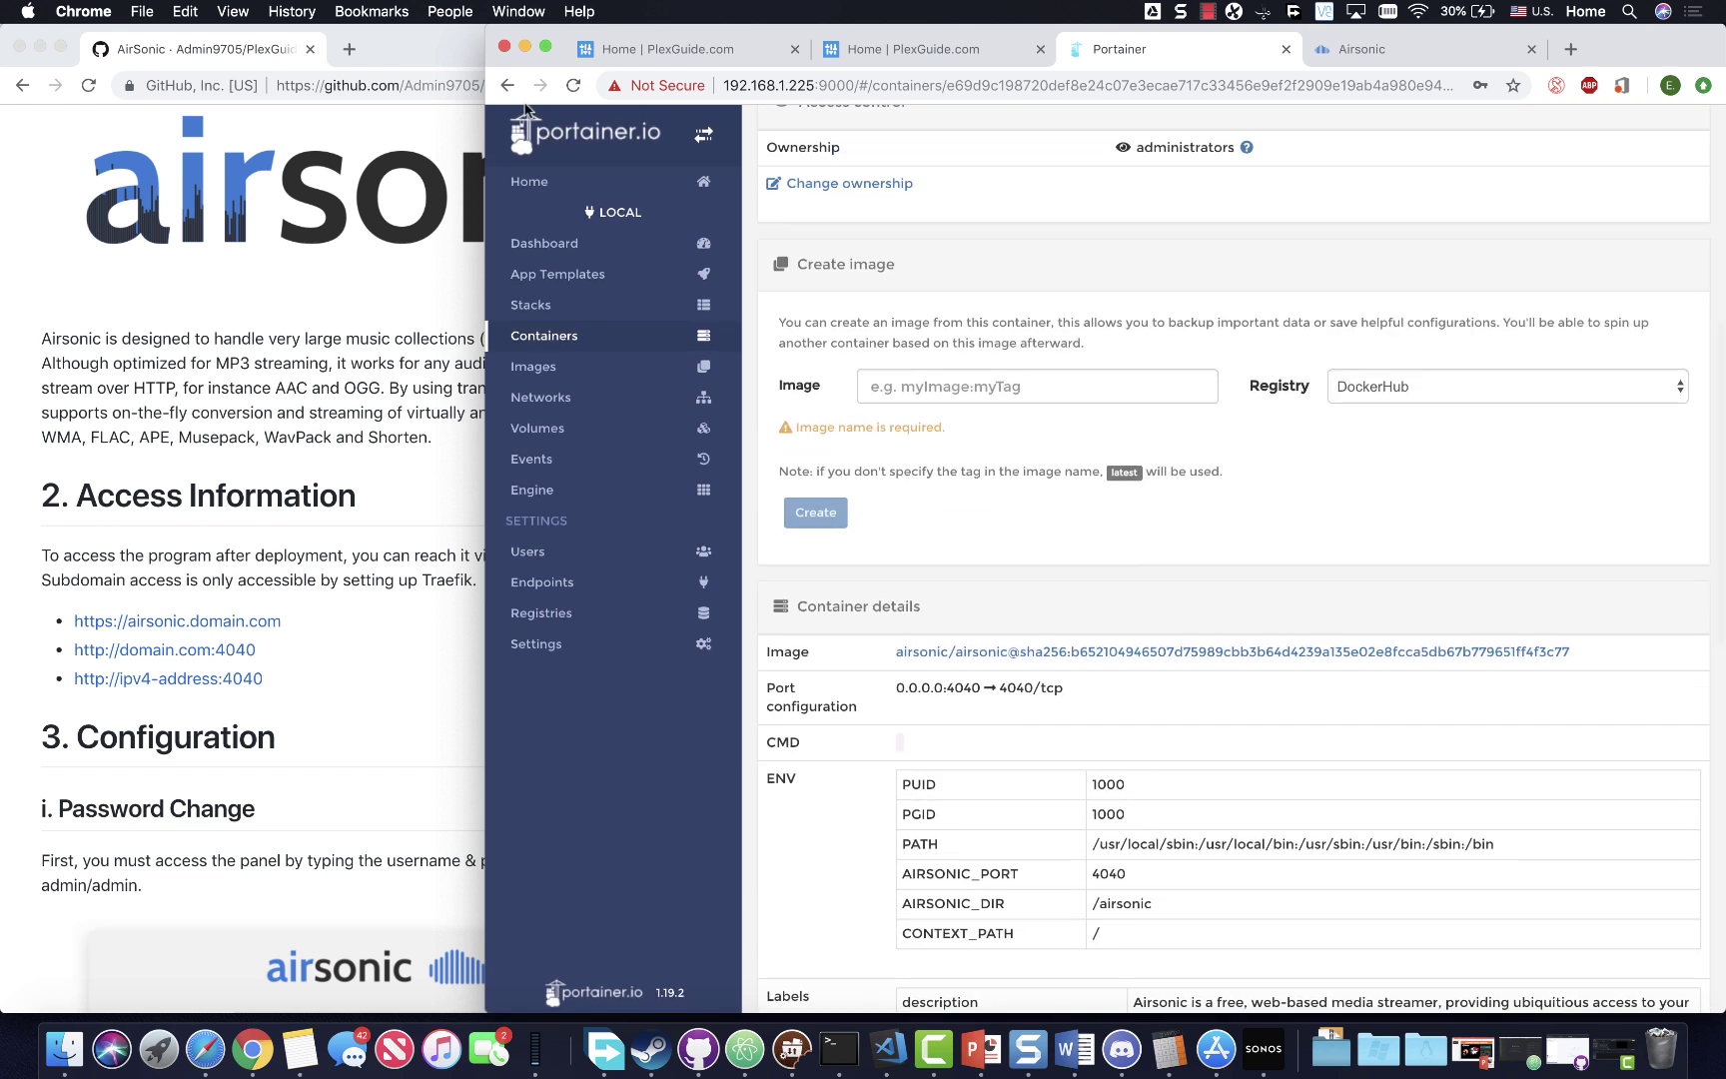
click(508, 85)
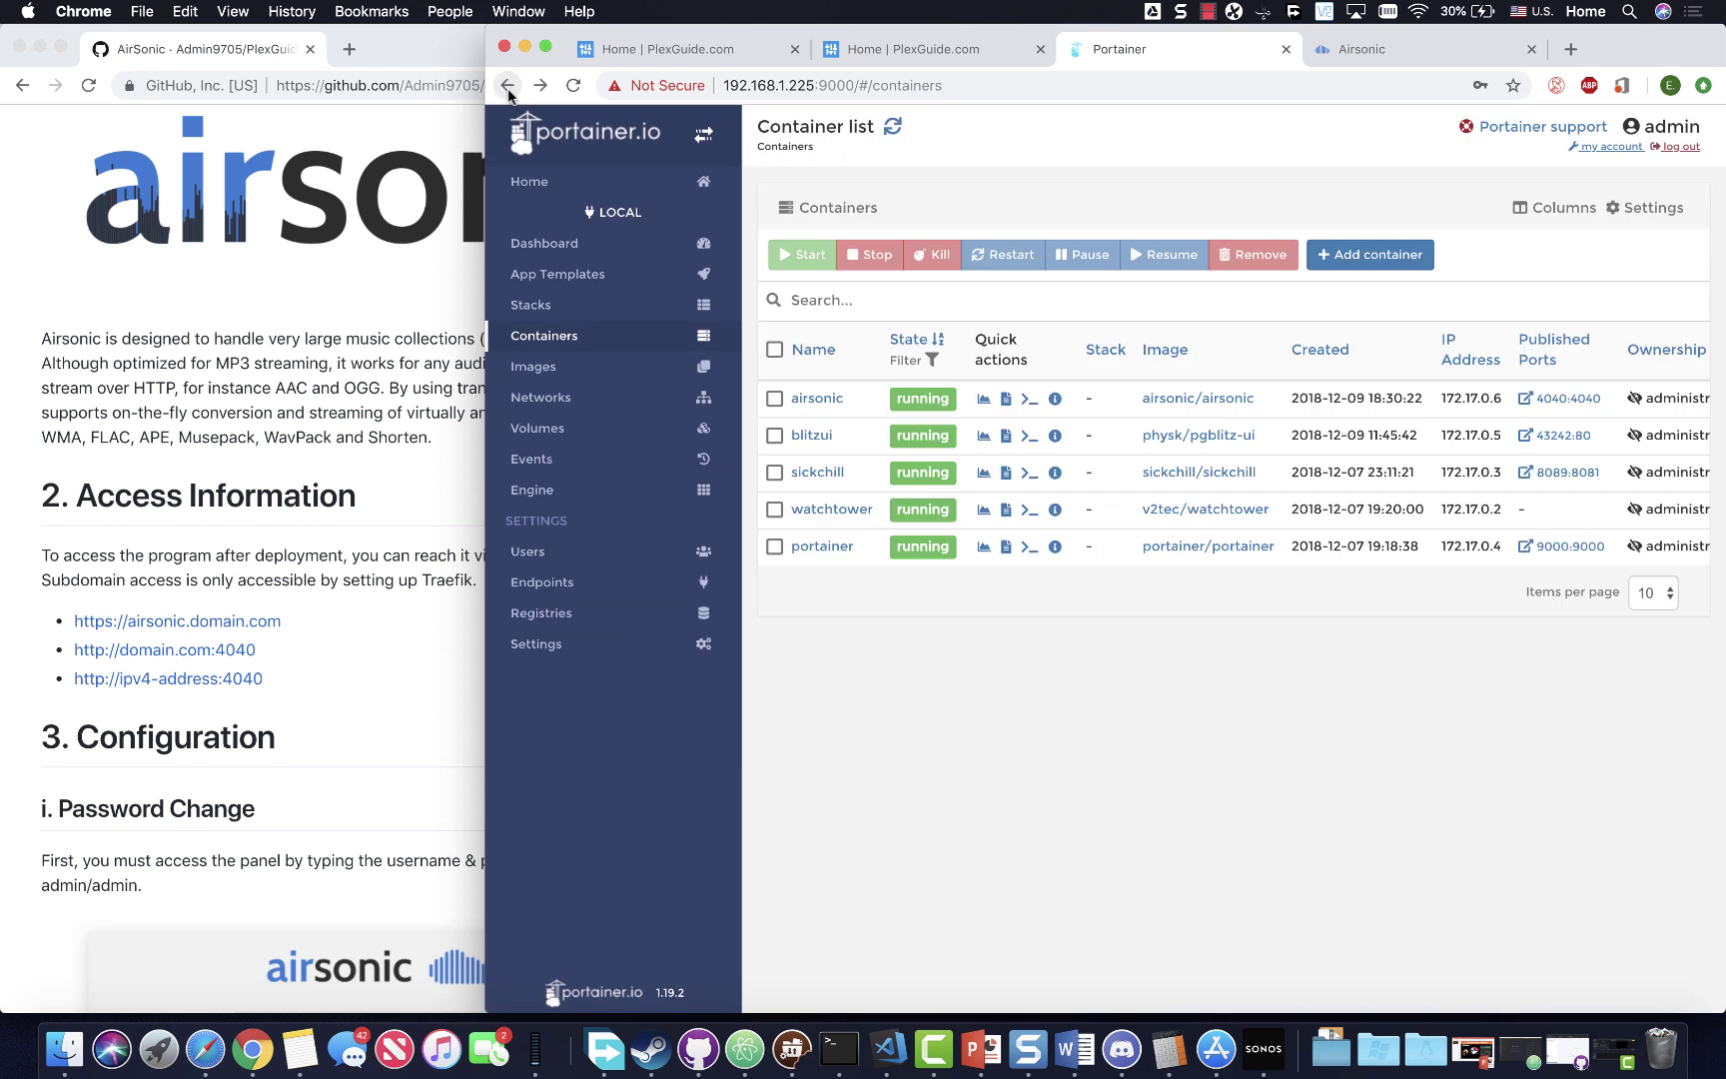
- Connect a console to the airsonic container as user 1000:1000
click(1029, 399)
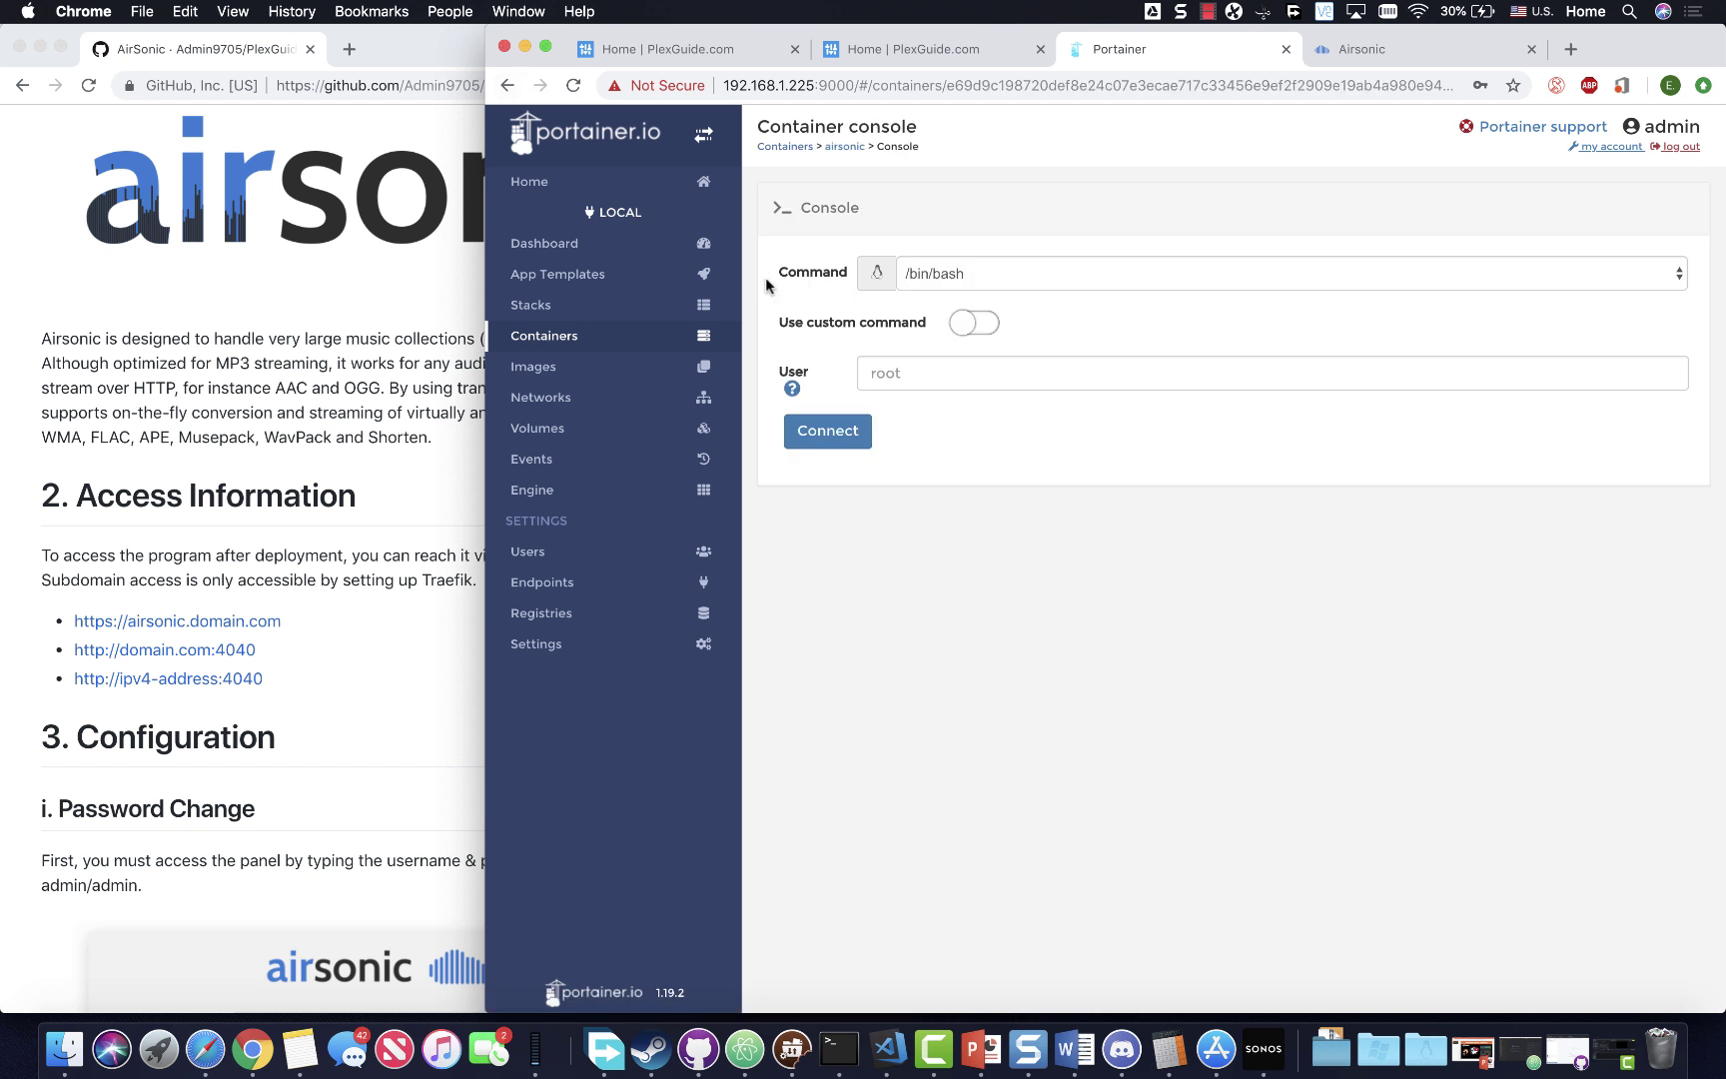
click(899, 374)
text(1000:1000)
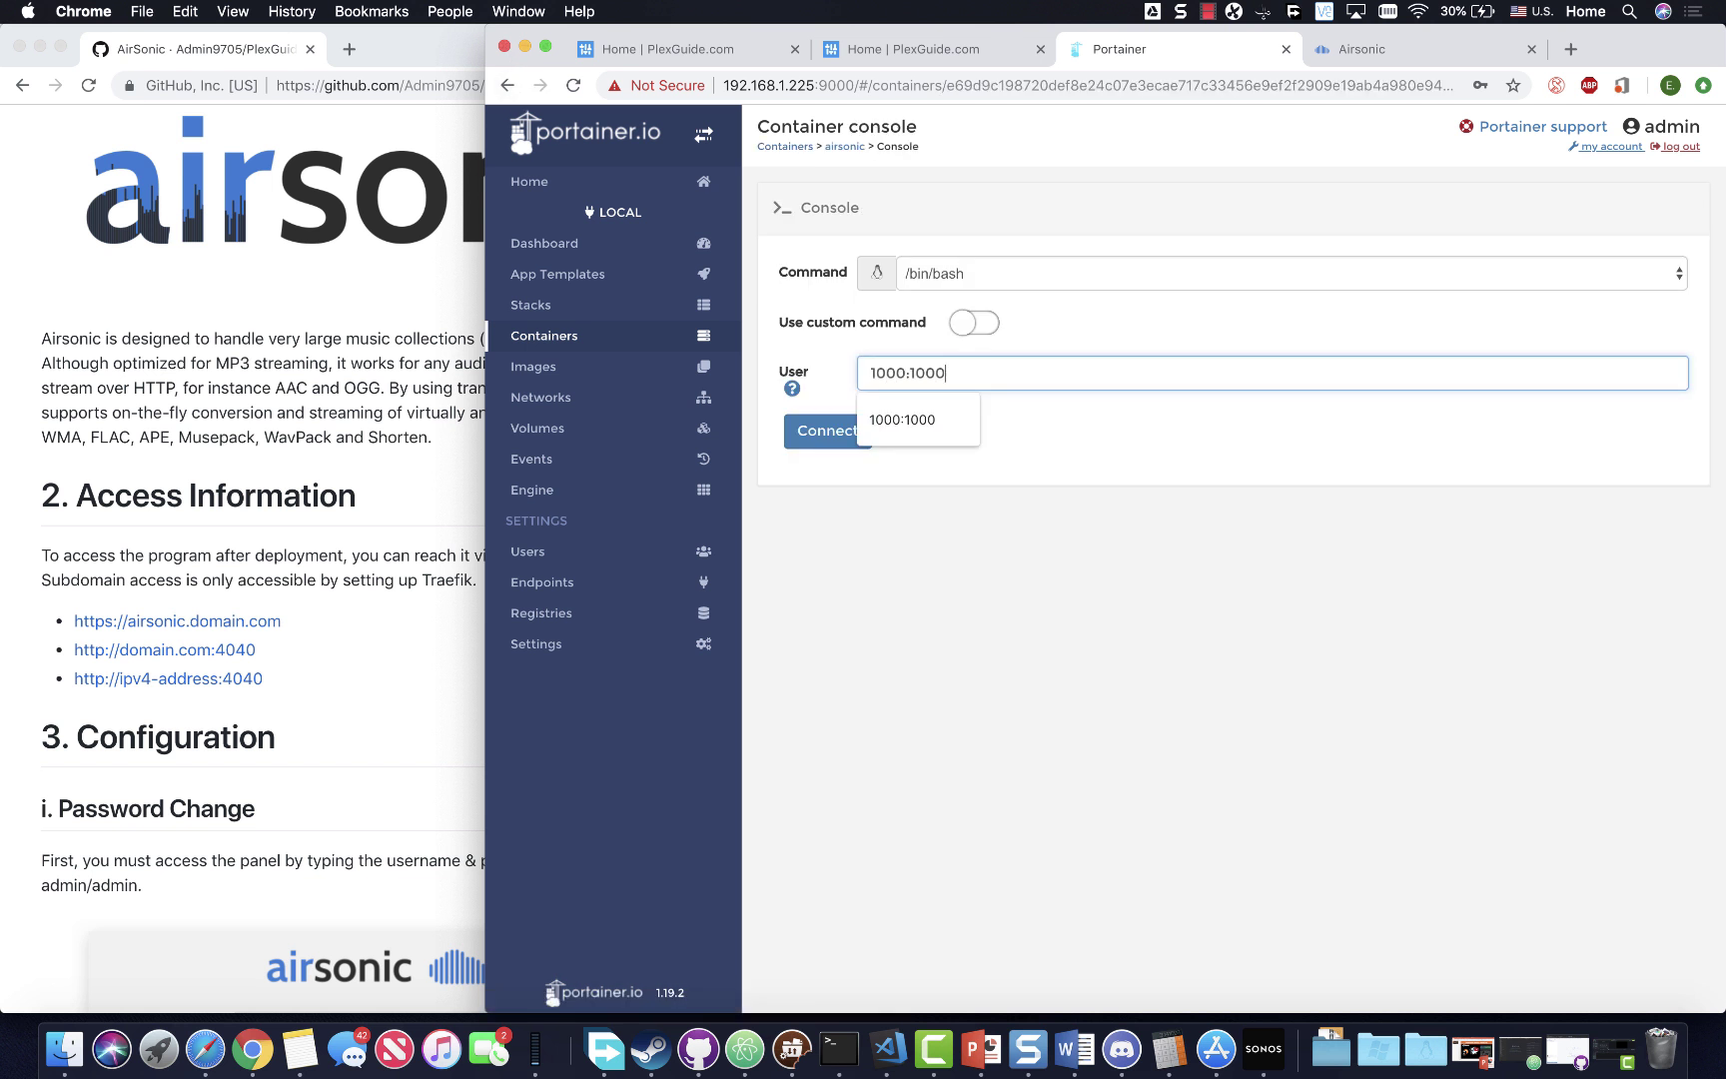
click(911, 419)
click(822, 439)
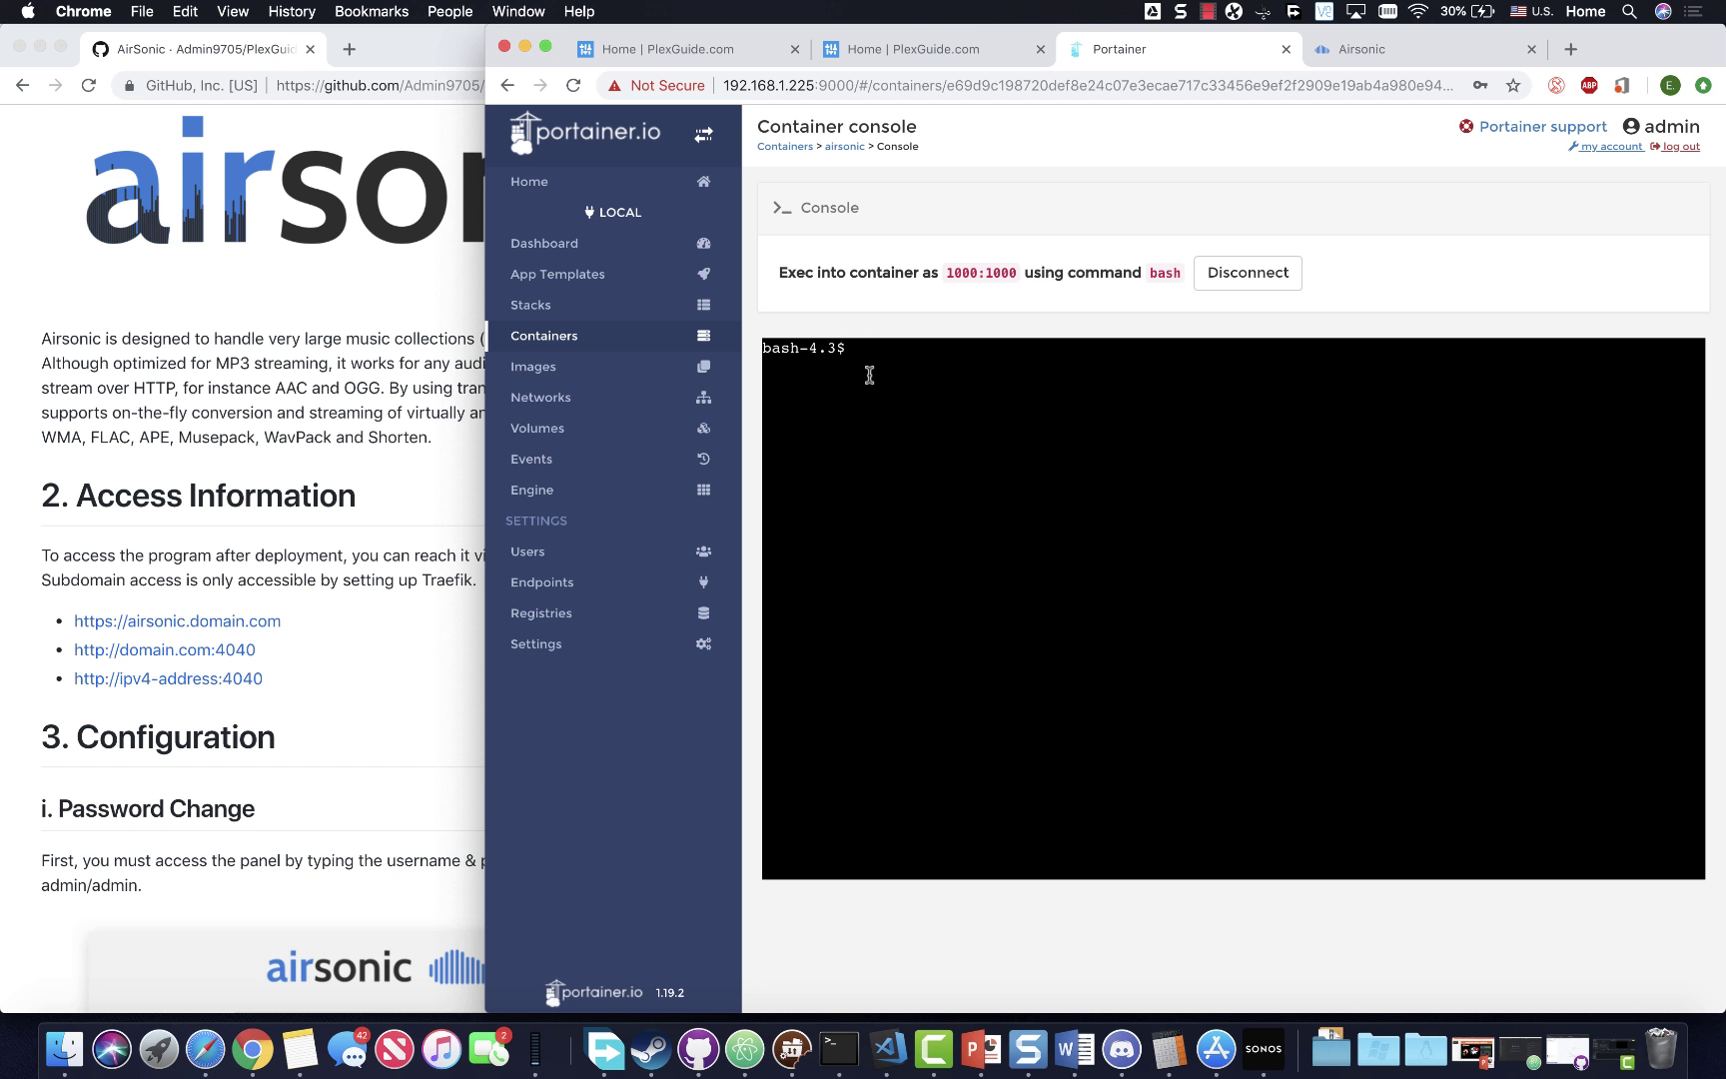
- Reload Airsonic's Getting started page in its browser tab
click(1321, 60)
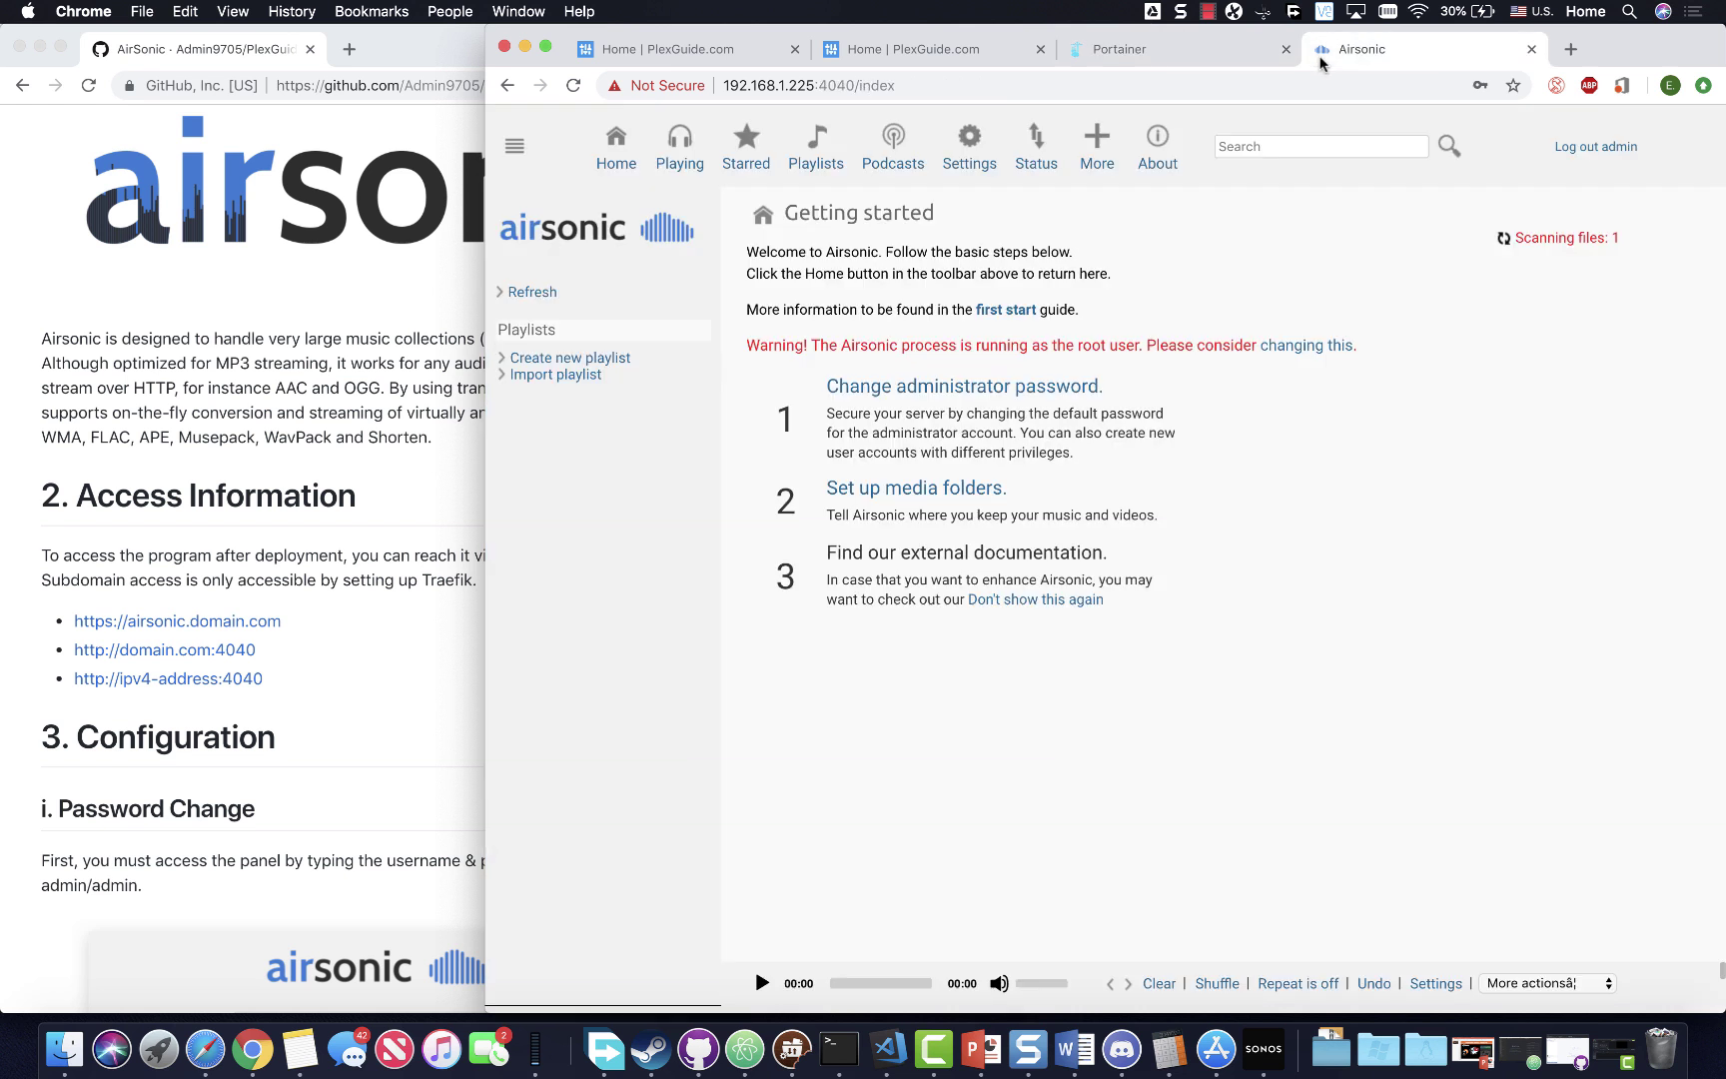
click(615, 152)
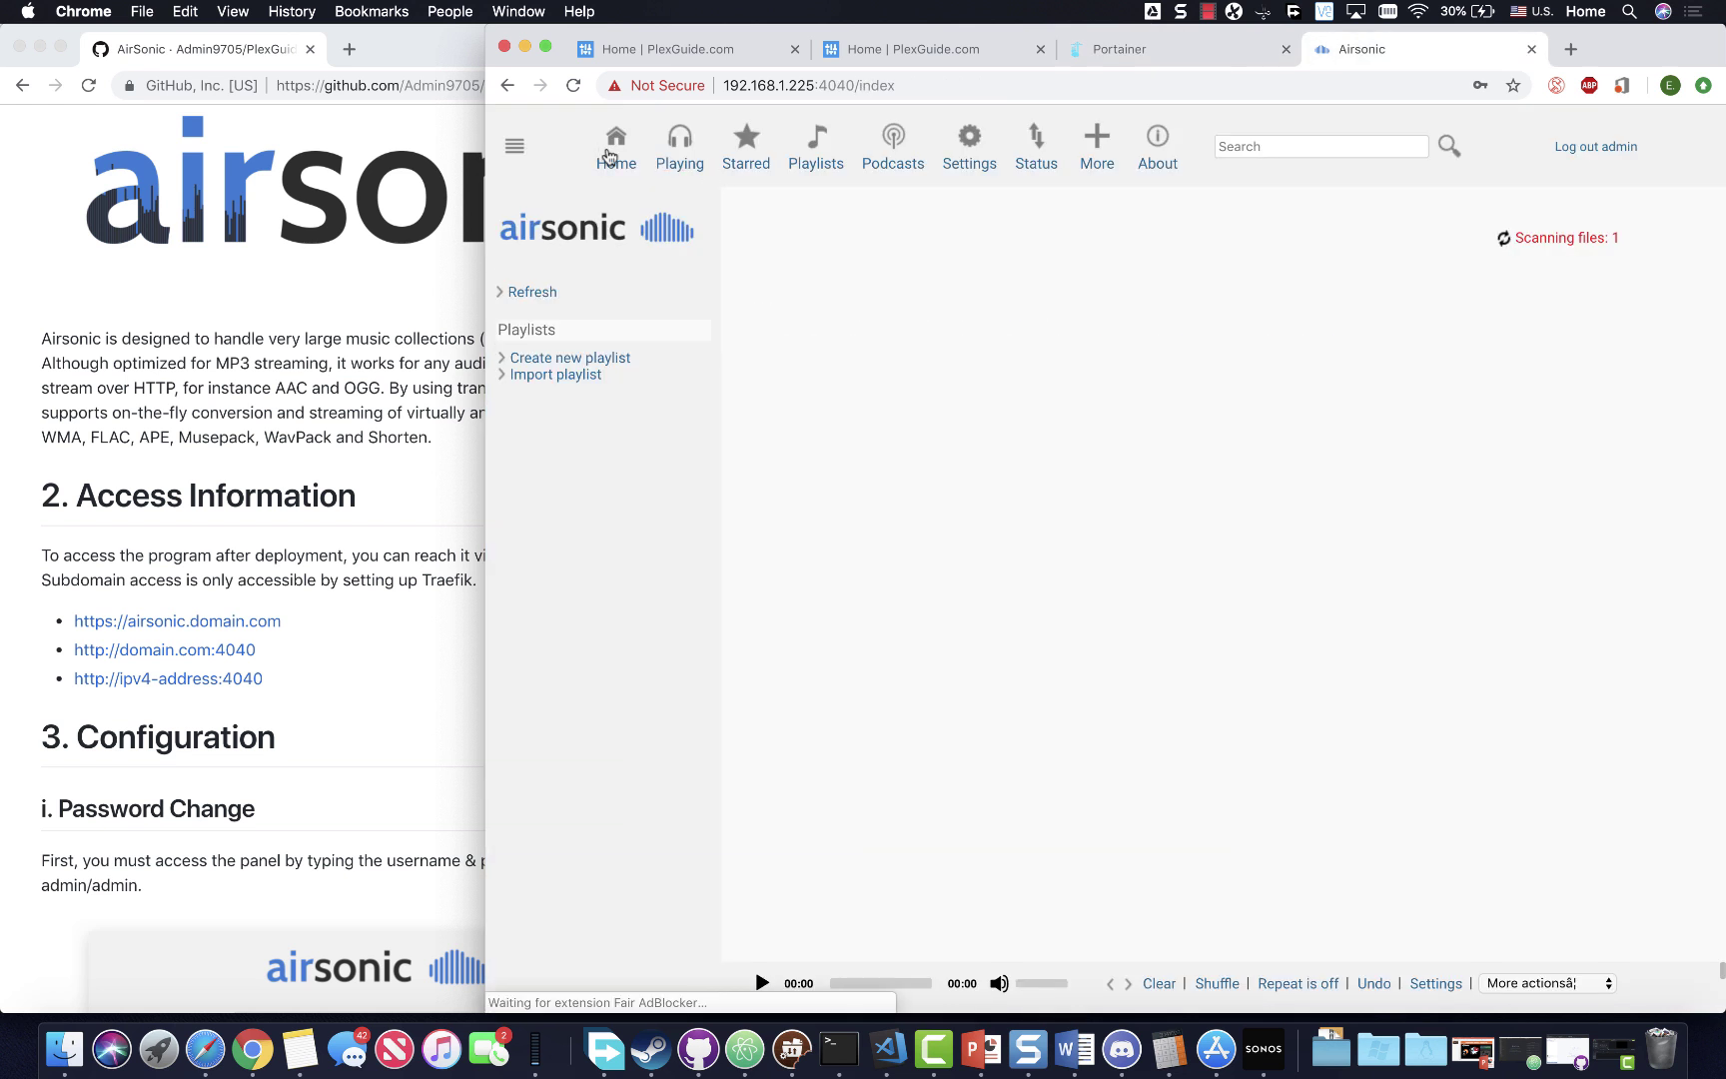
click(750, 86)
key(Return)
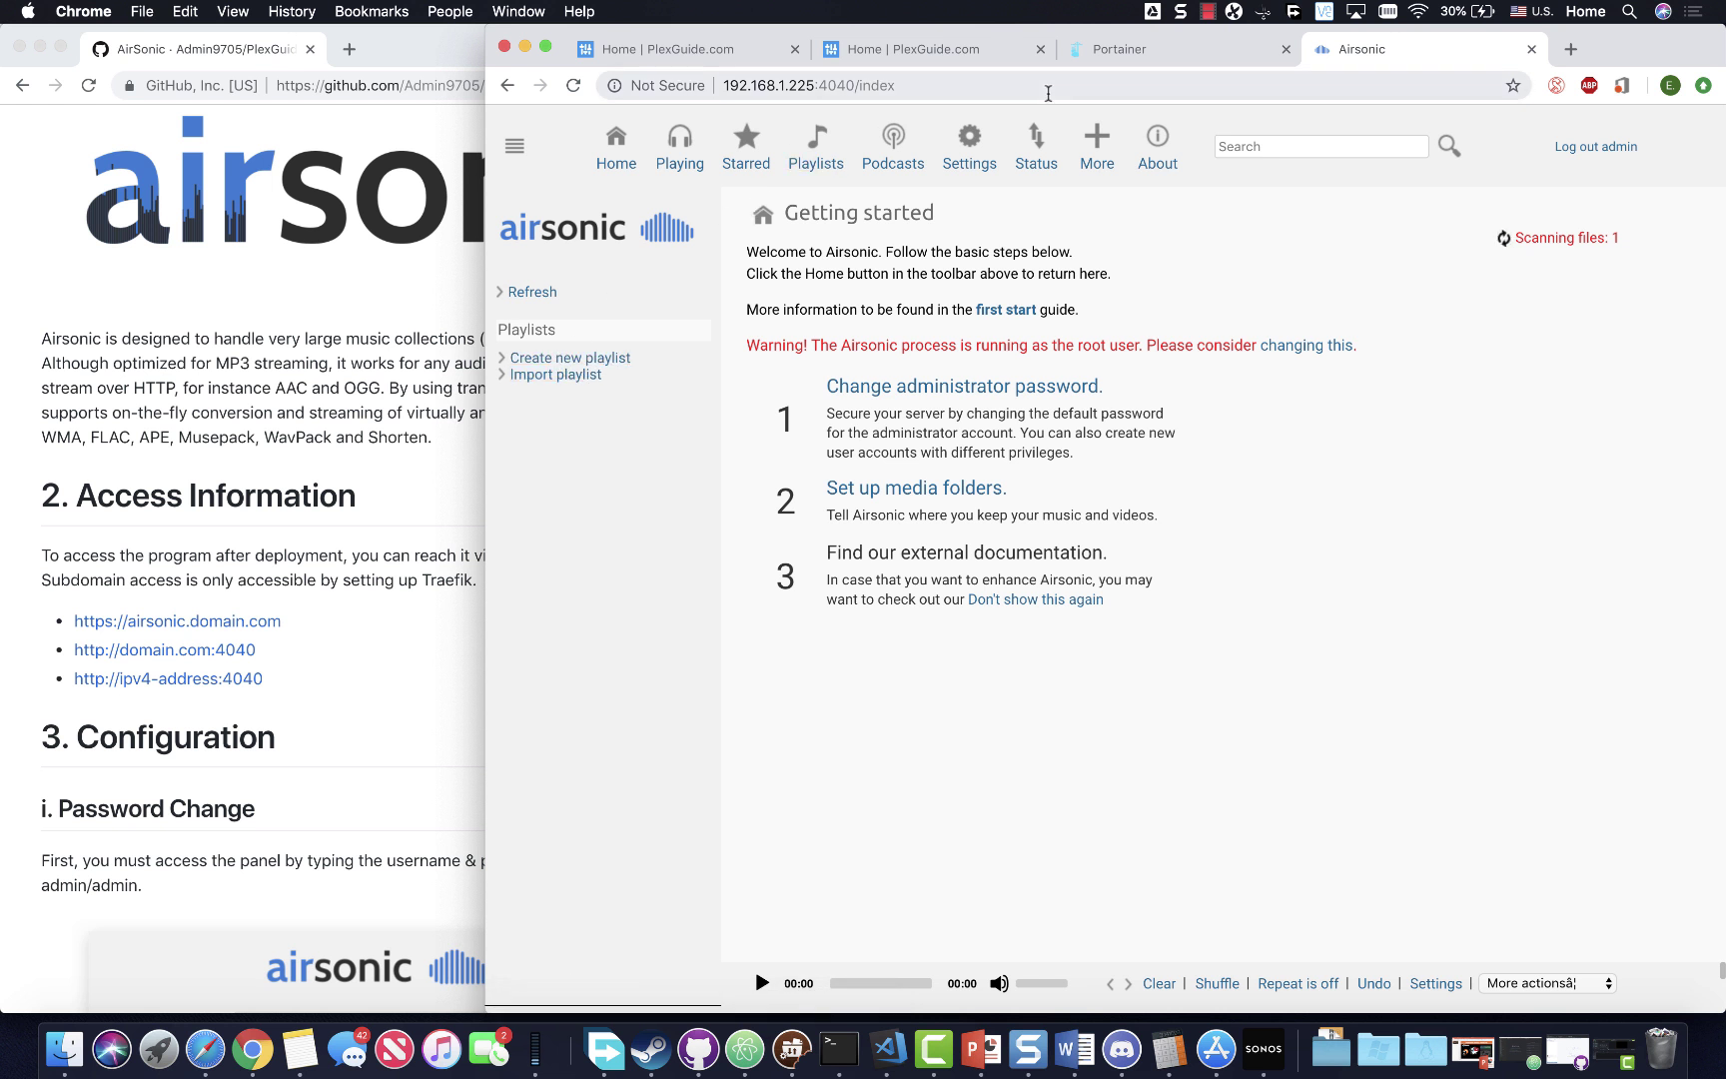
- In the container console, change into /unionfs and list it with ls -la
click(1139, 60)
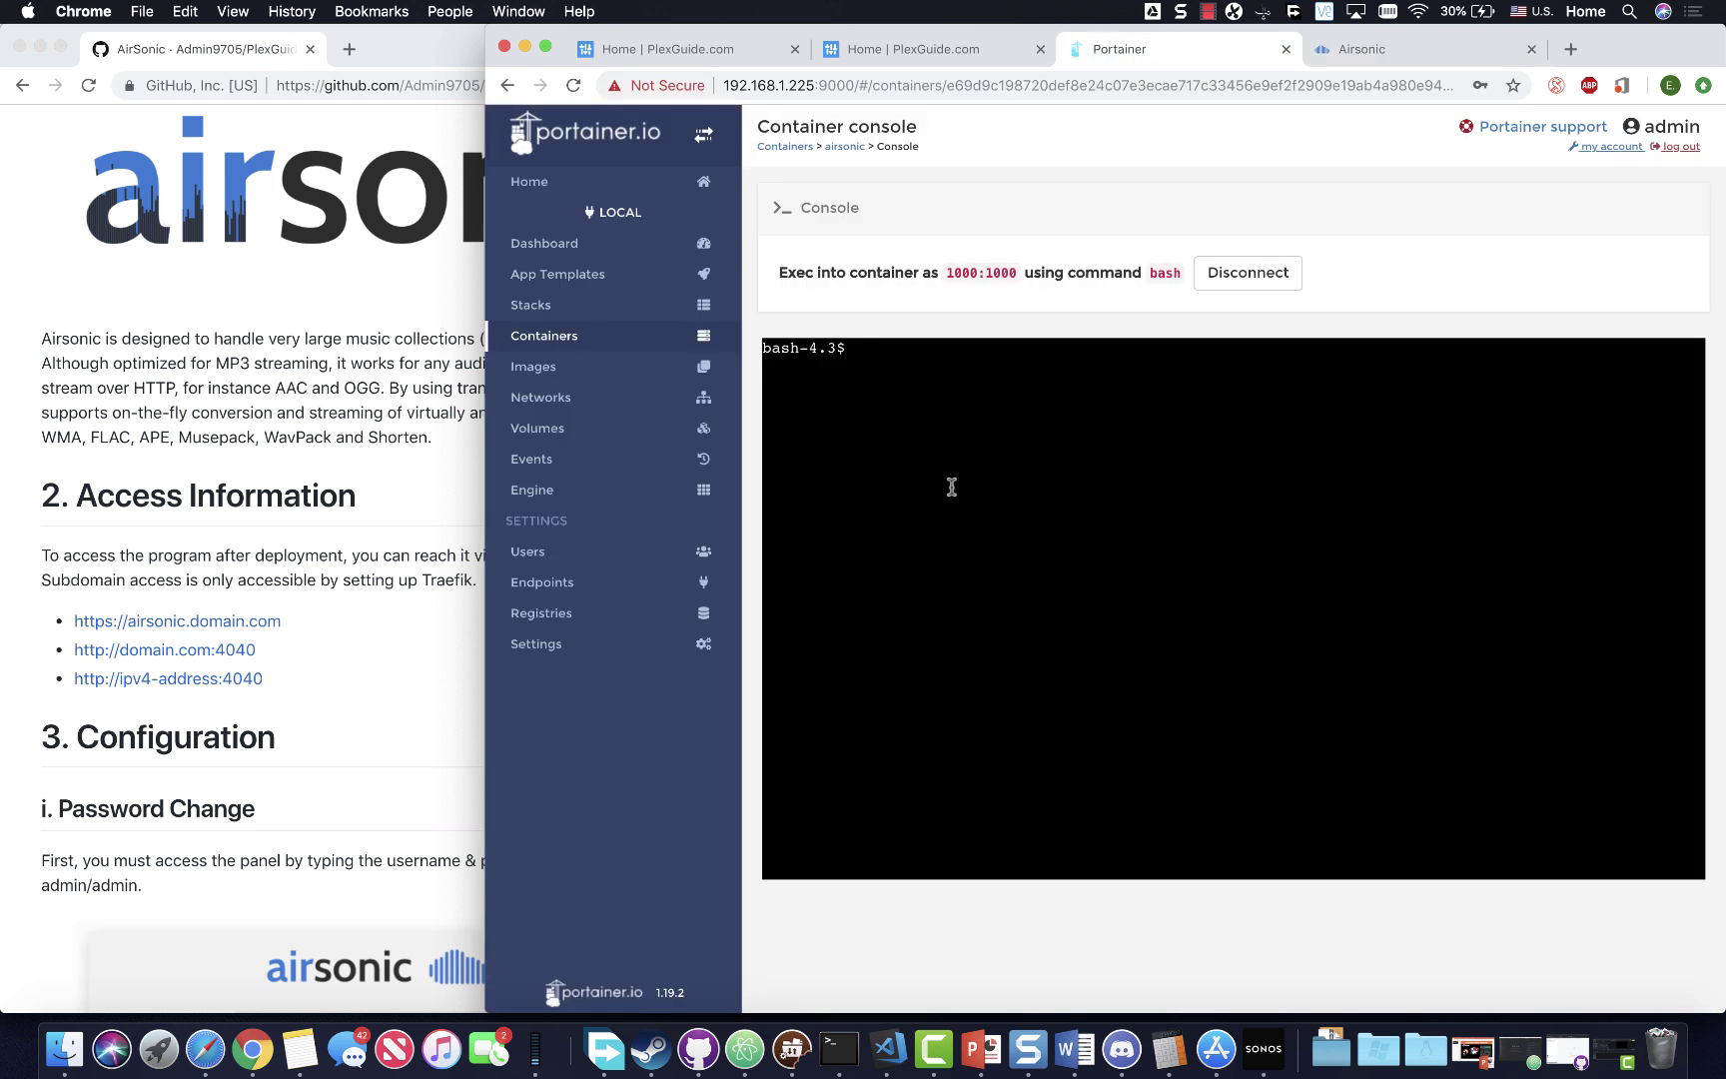
click(951, 486)
text(cd /un)
key(BackSpace)
key(BackSpace)
key(BackSpace)
text(/unionfs)
key(BackSpace)
key(BackSpace)
key(BackSpace)
key(BackSpace)
key(BackSpace)
key(BackSpace)
key(BackSpace)
text(unionfs)
key(Return)
text(ls -la)
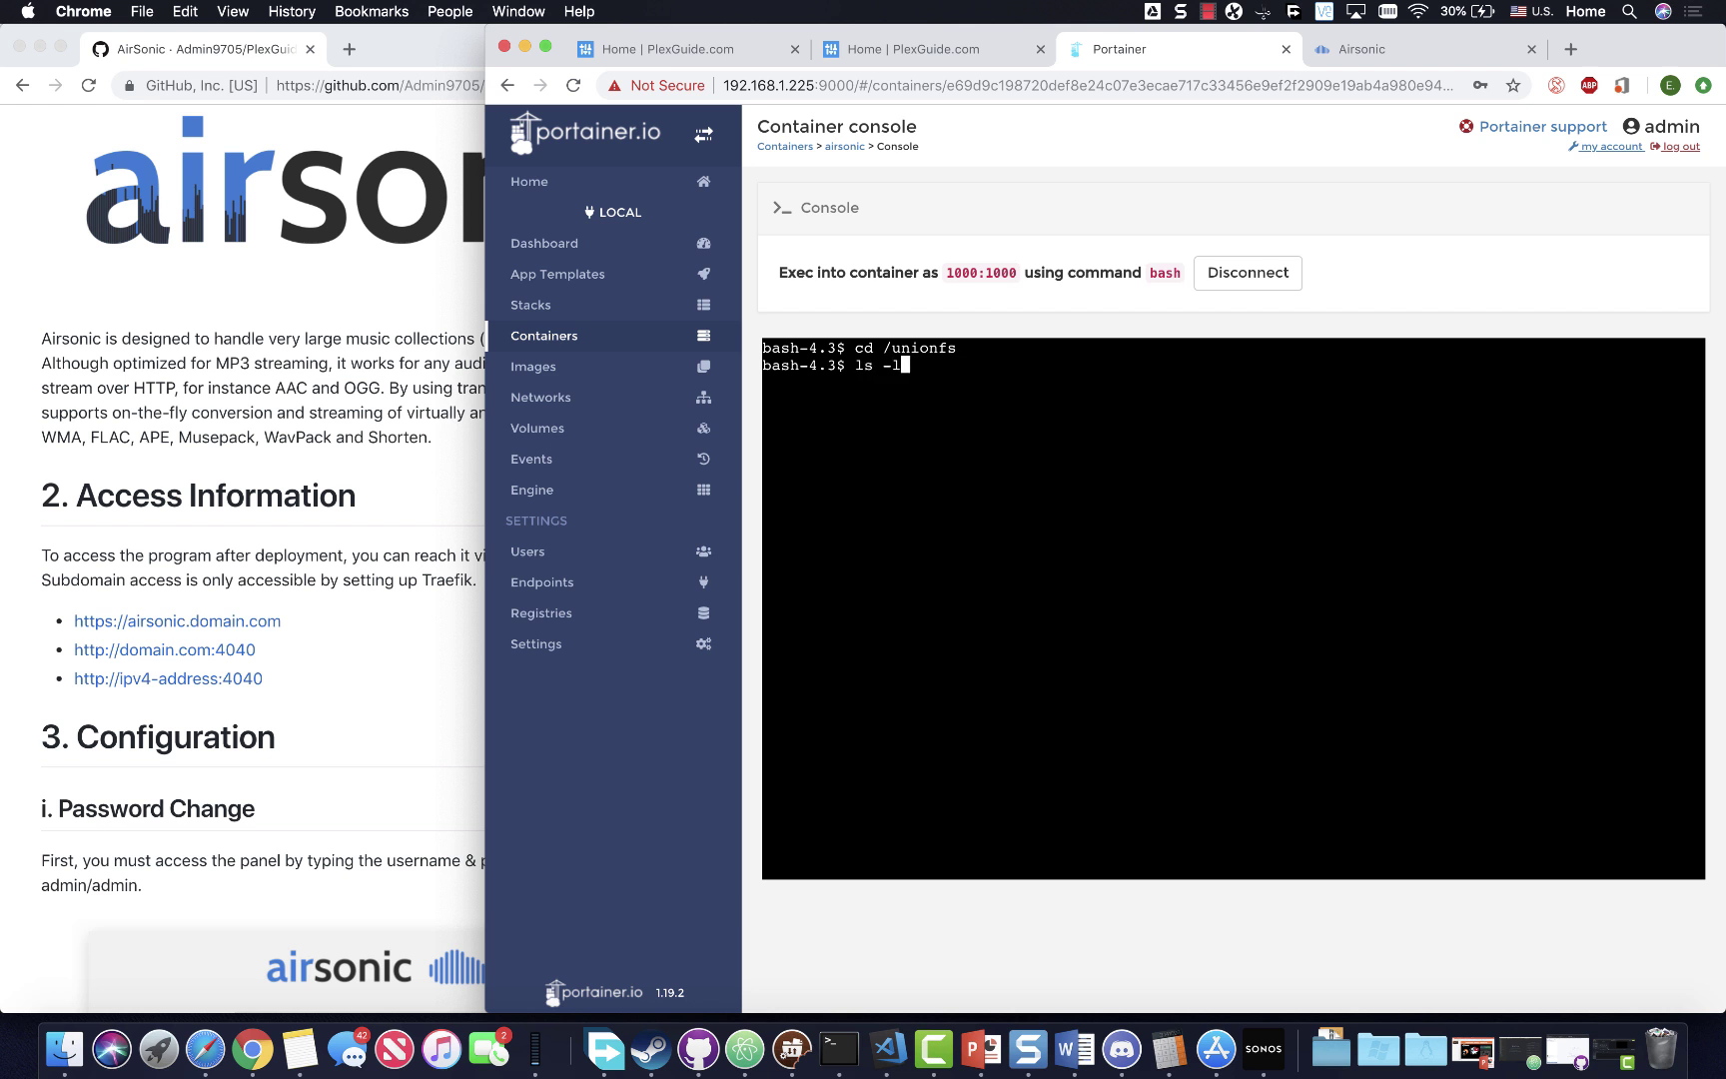
key(Return)
scroll(1220, 572, up, 2)
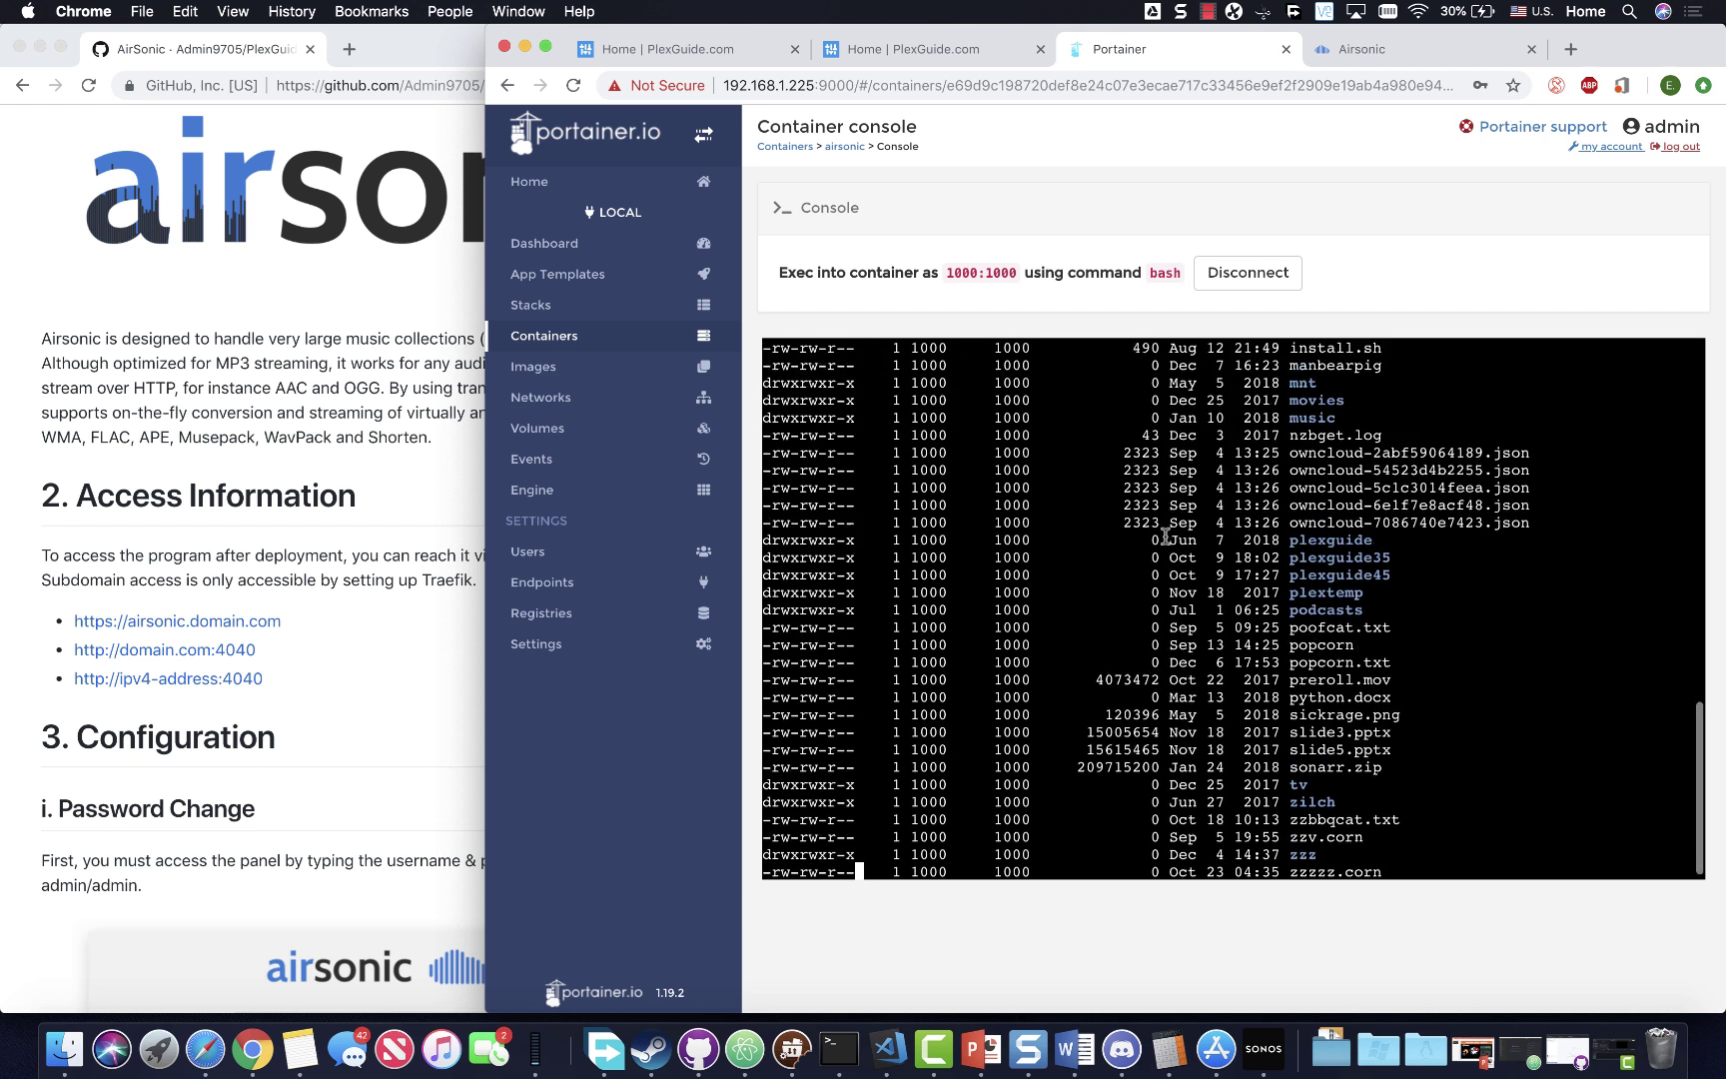
scroll(1220, 572, down, 2)
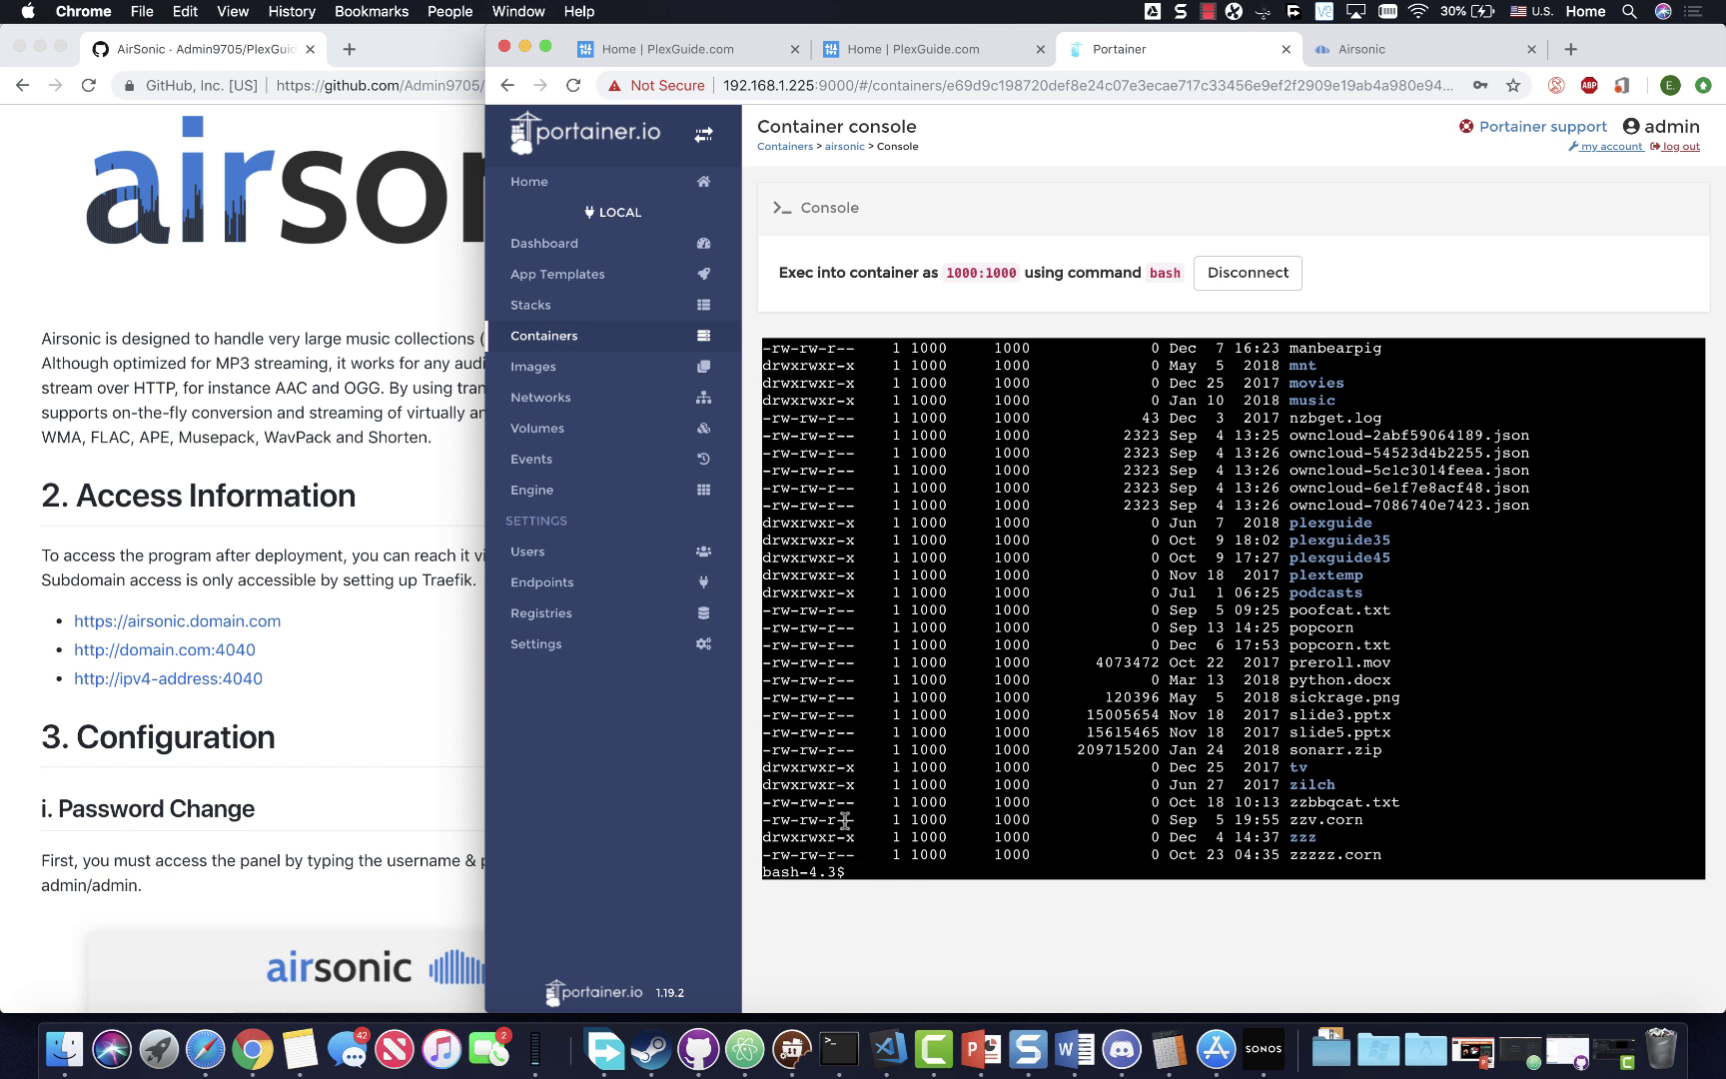
- Change into /unionfs/music and list its MP3 tracks with ls -la
text(cd /unionfs/music)
key(Return)
text(ls -la)
key(Return)
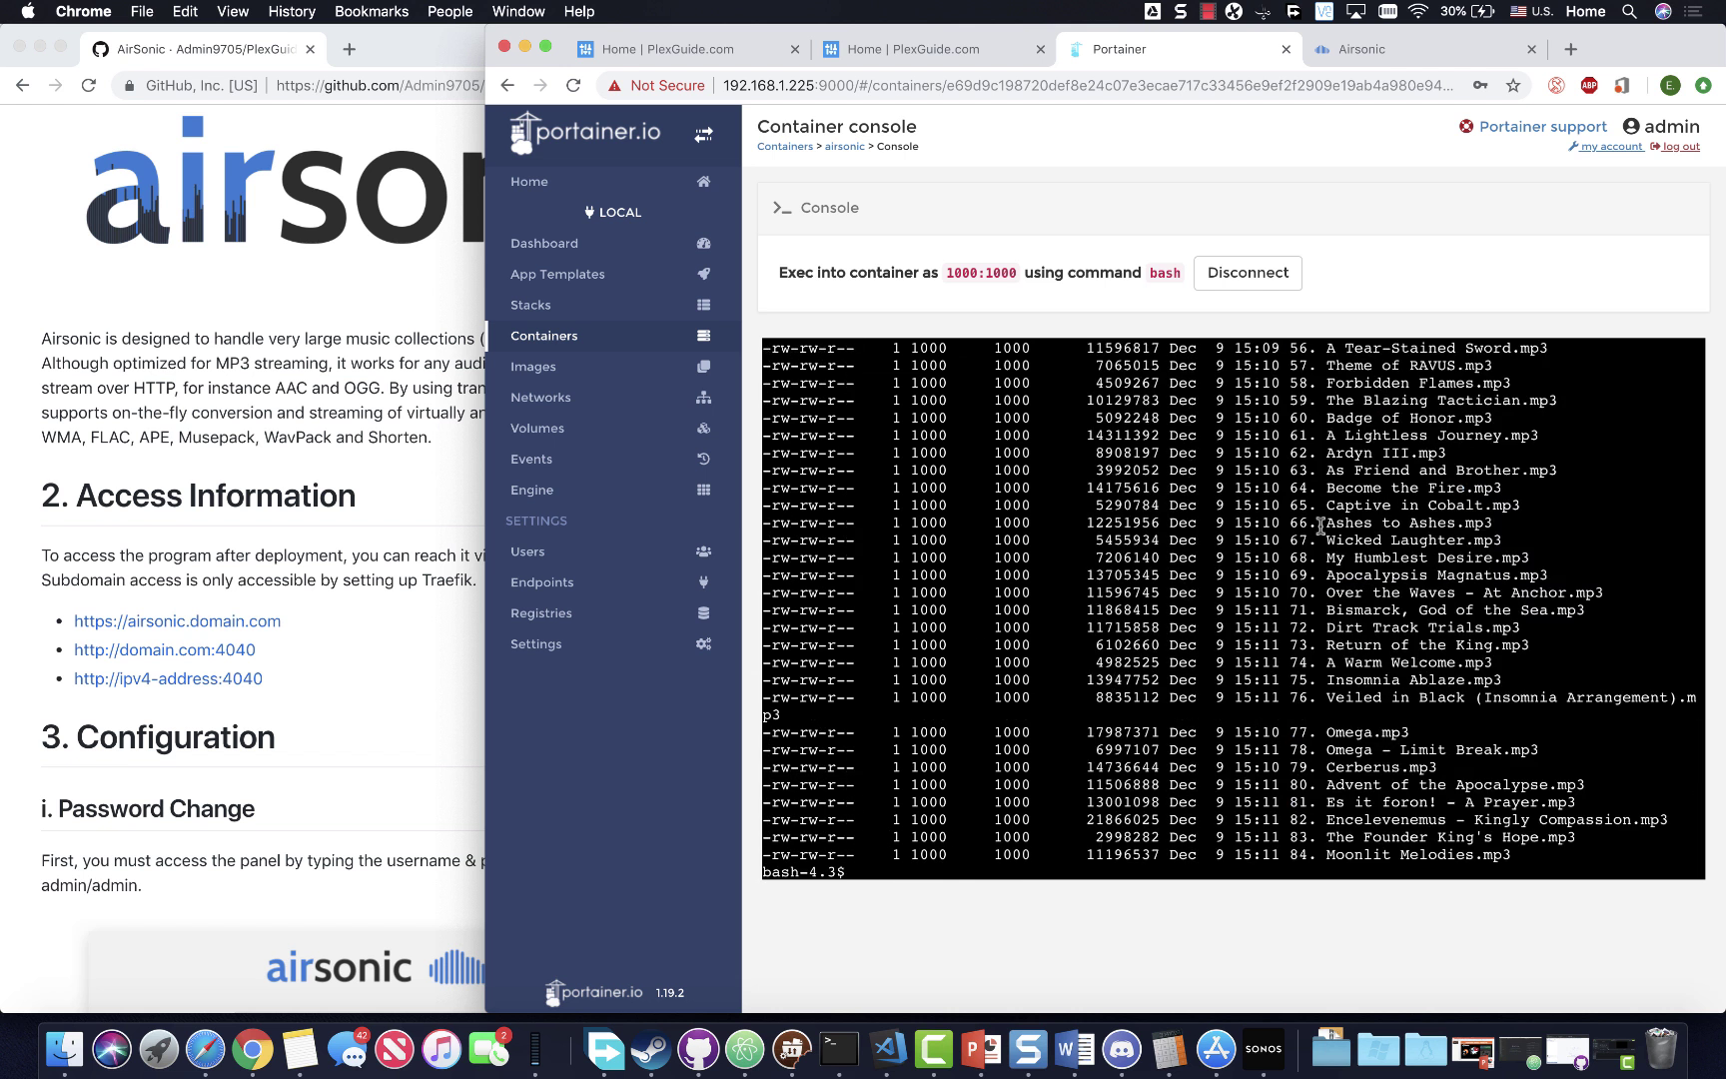
scroll(1320, 525, up, 20)
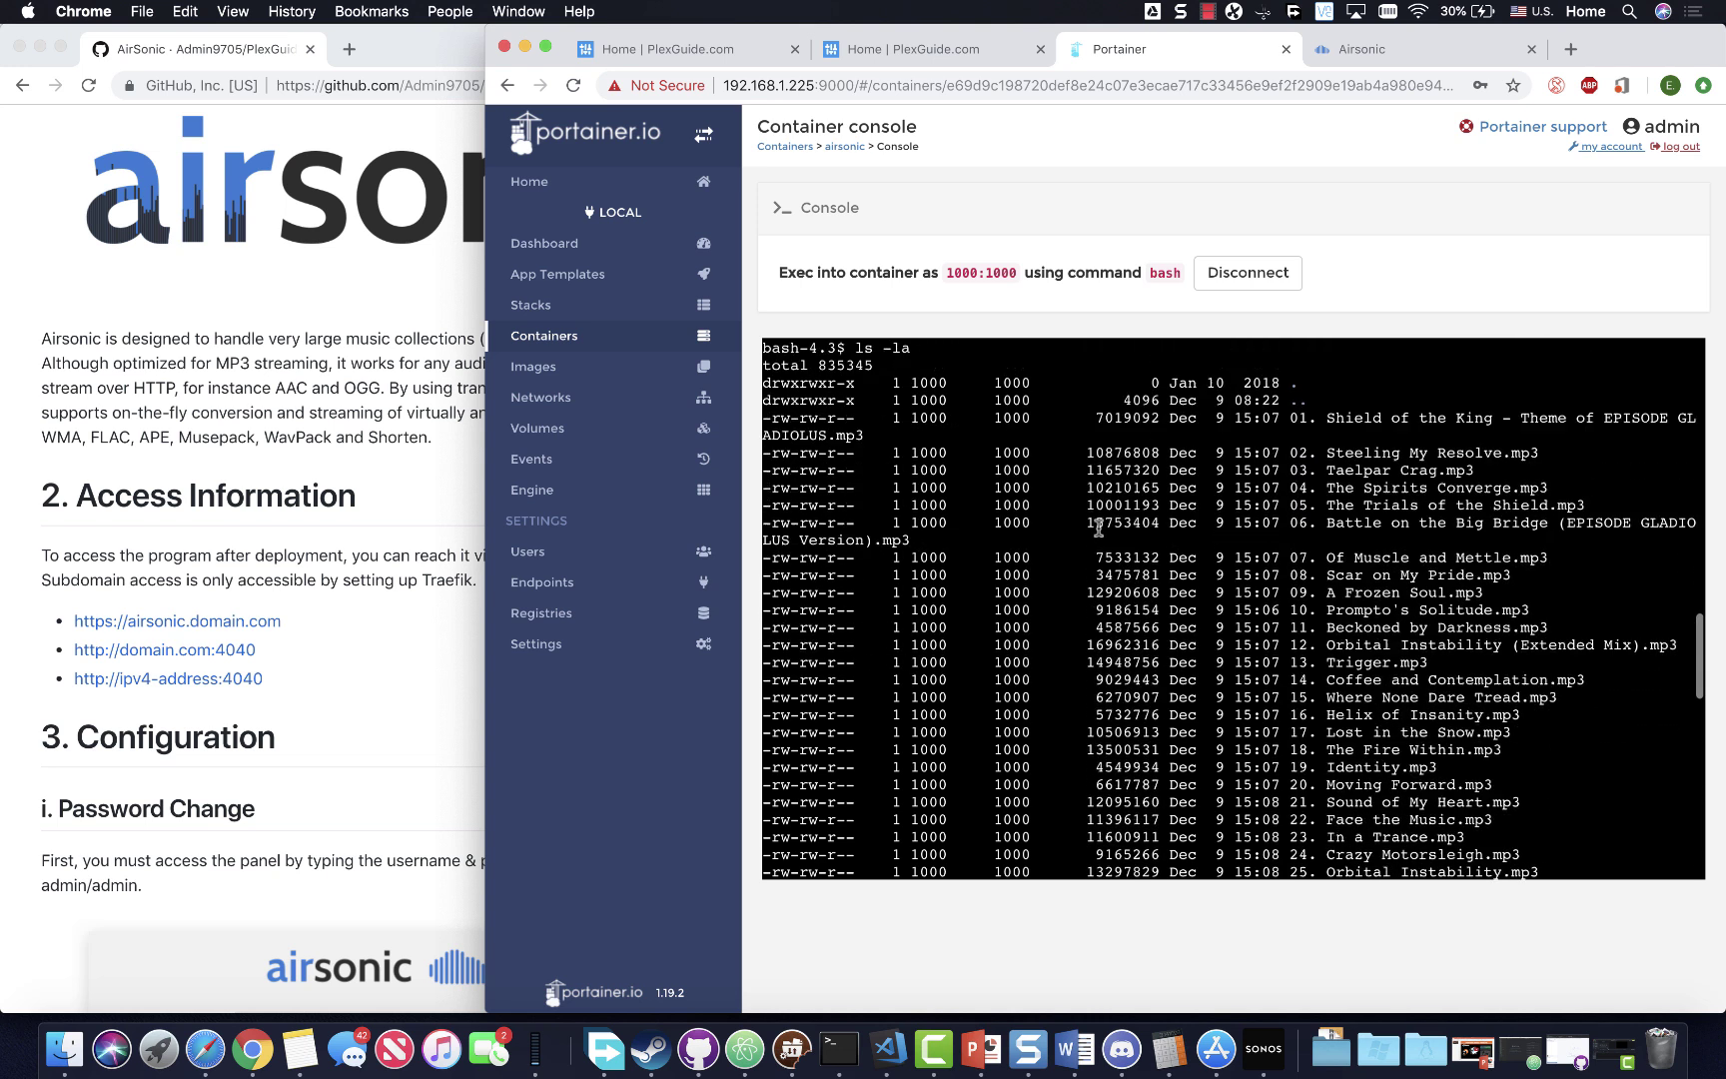
scroll(1099, 527, down, 20)
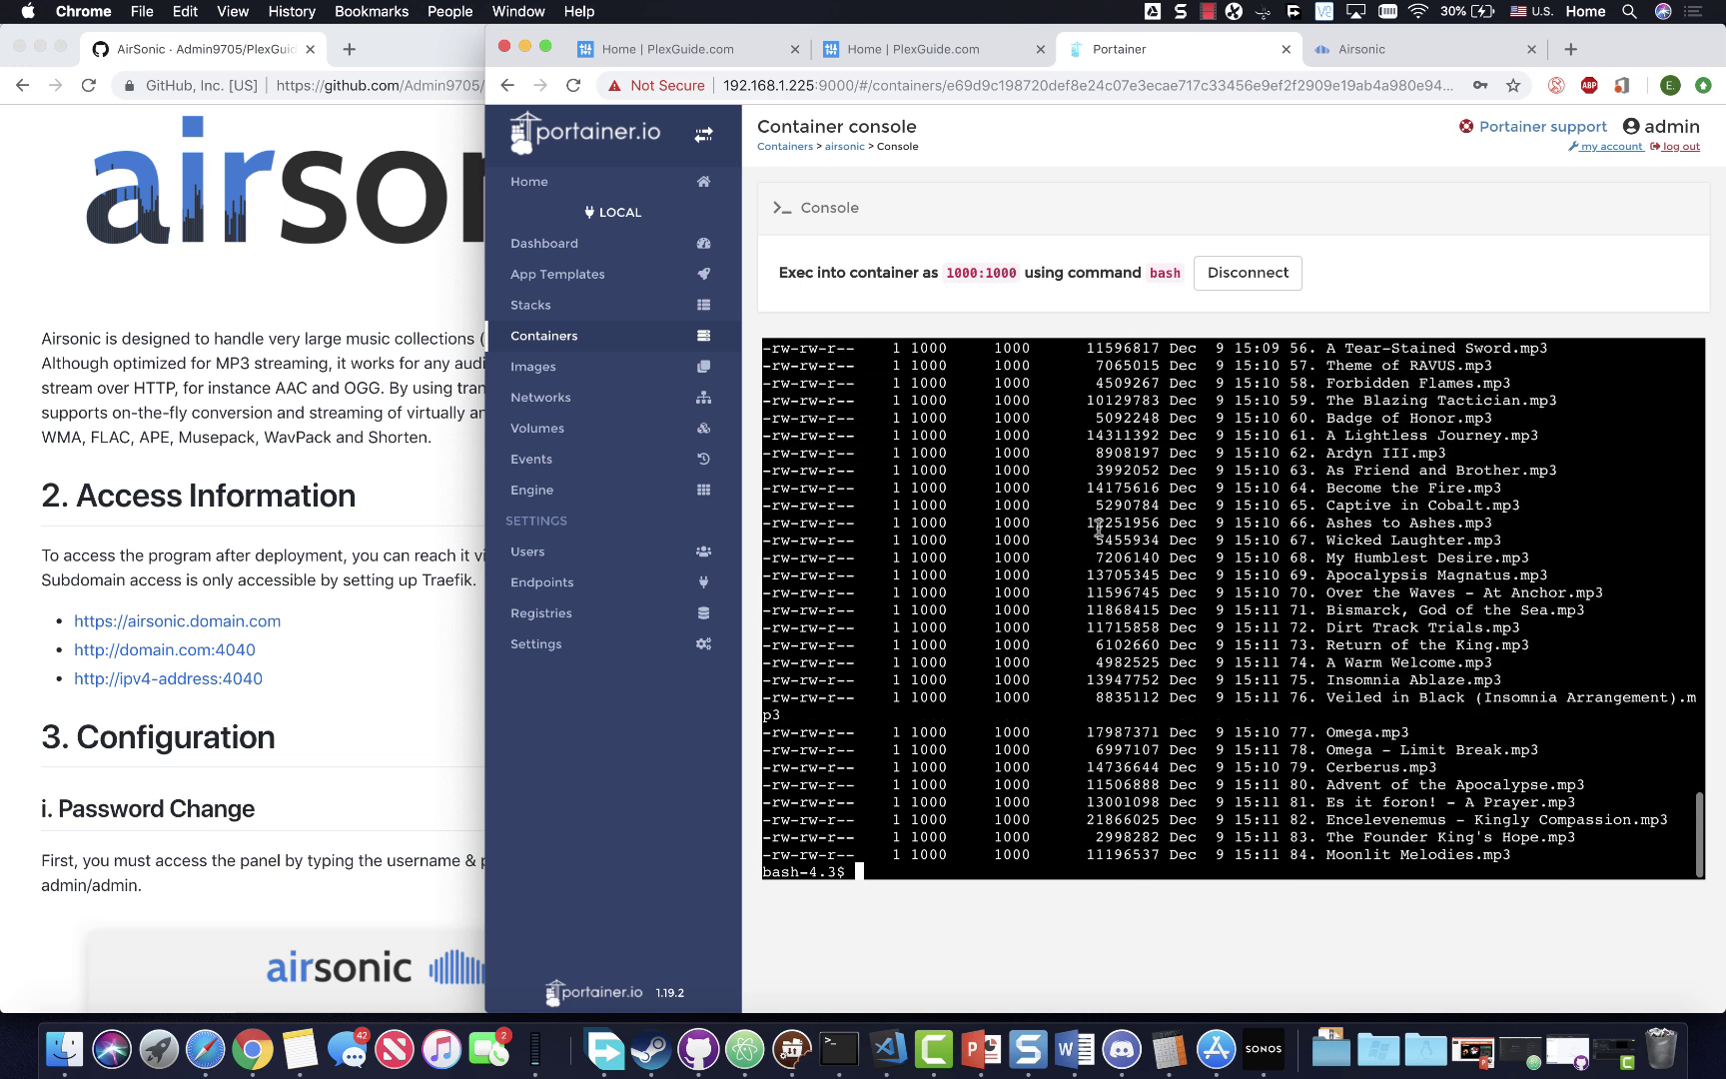
- Queue the 43 FINAL FANTASY XV tracks in Airsonic with Taelpar Crag playing first
click(1337, 53)
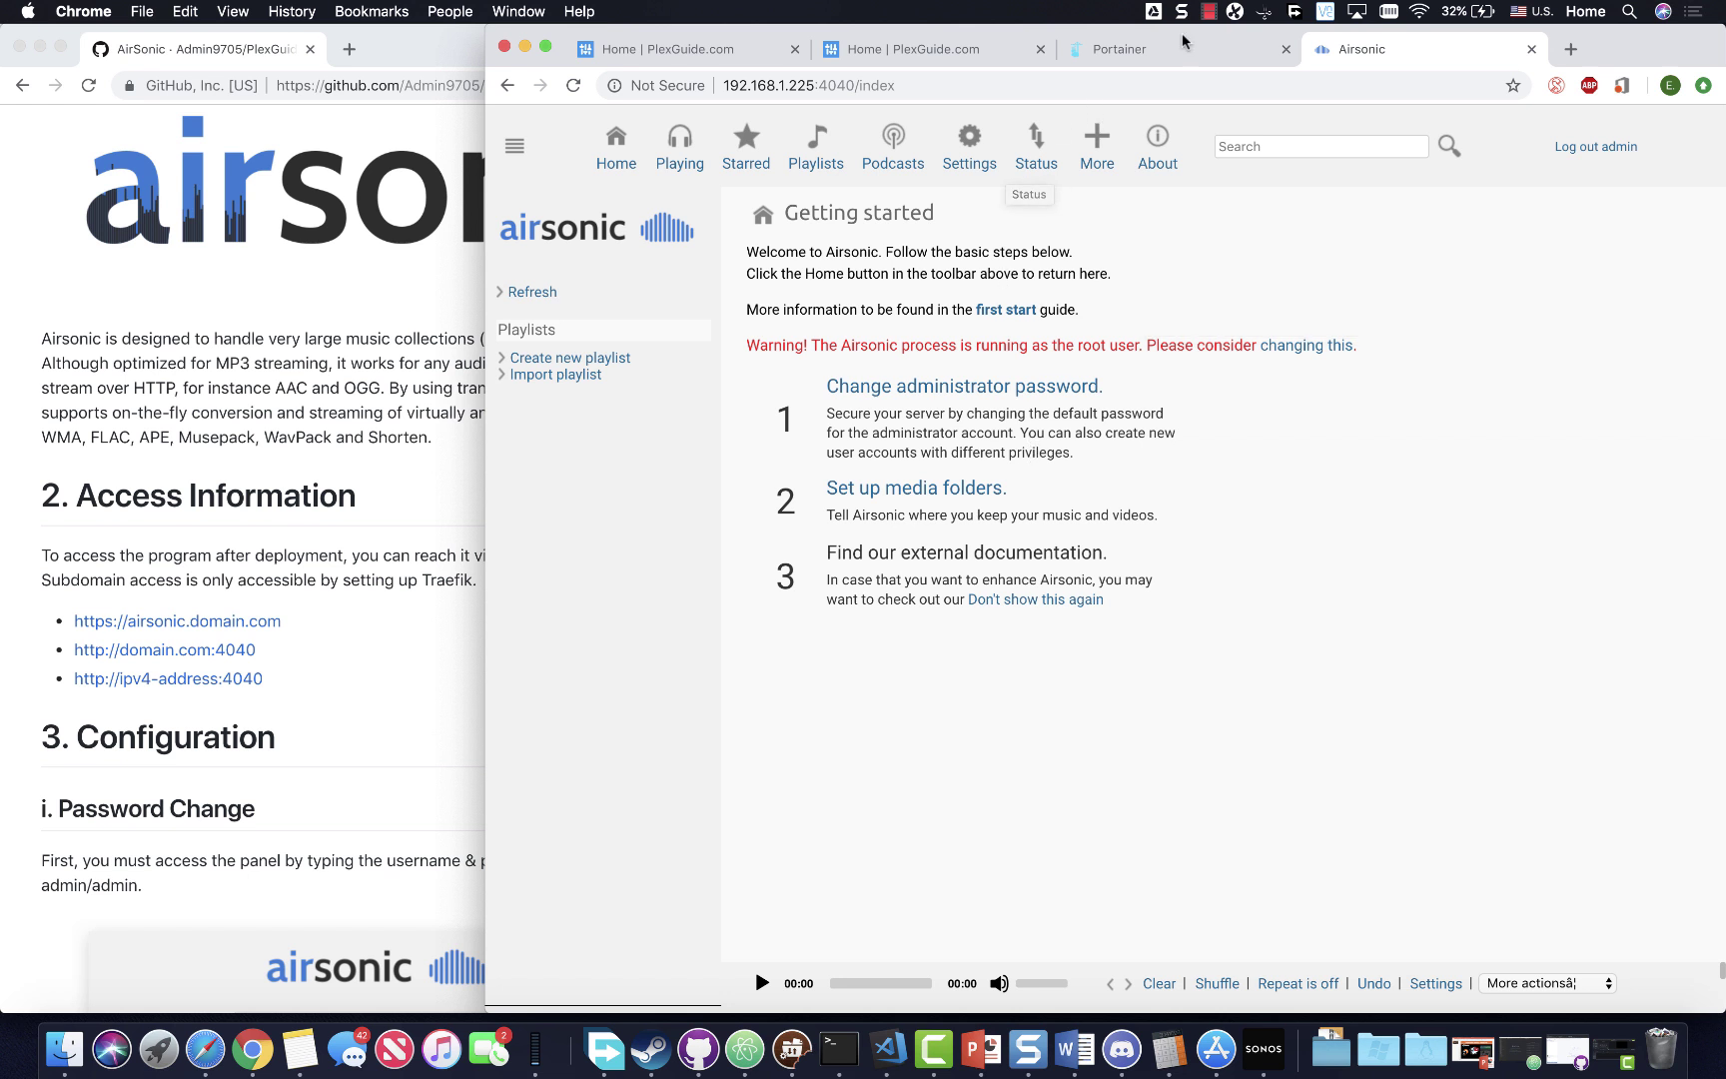
click(1212, 12)
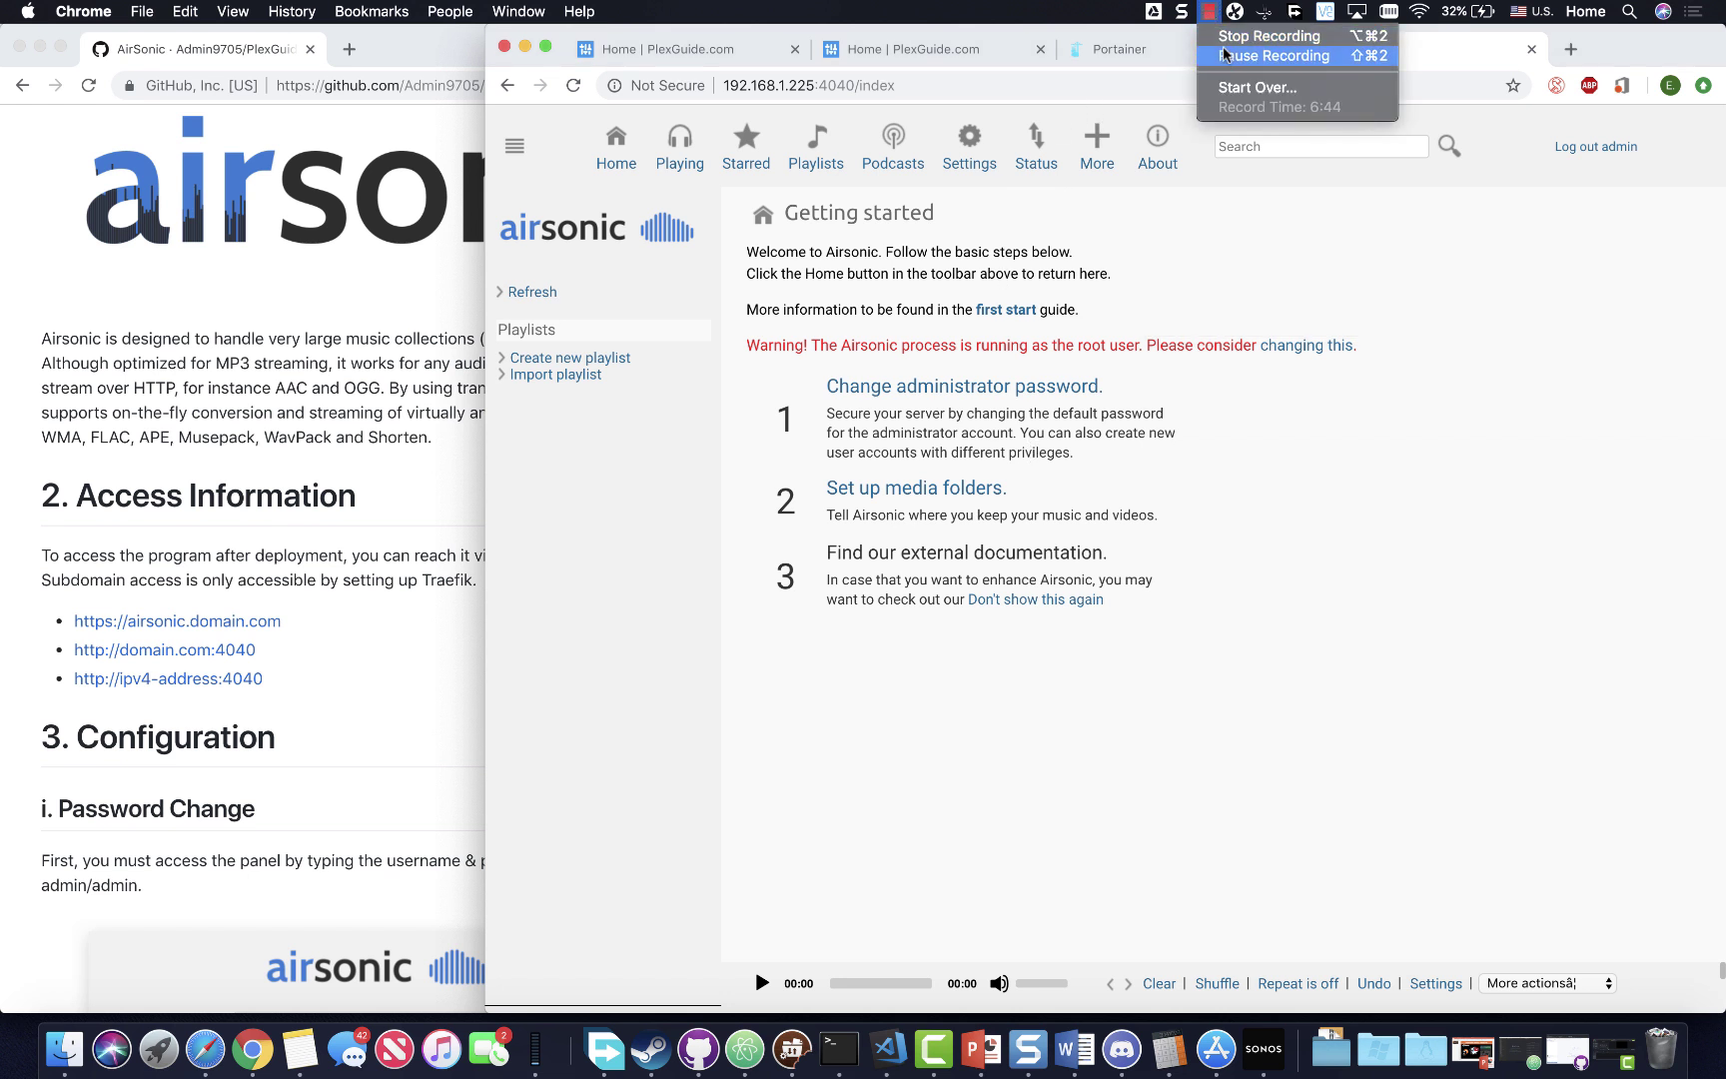
click(1225, 56)
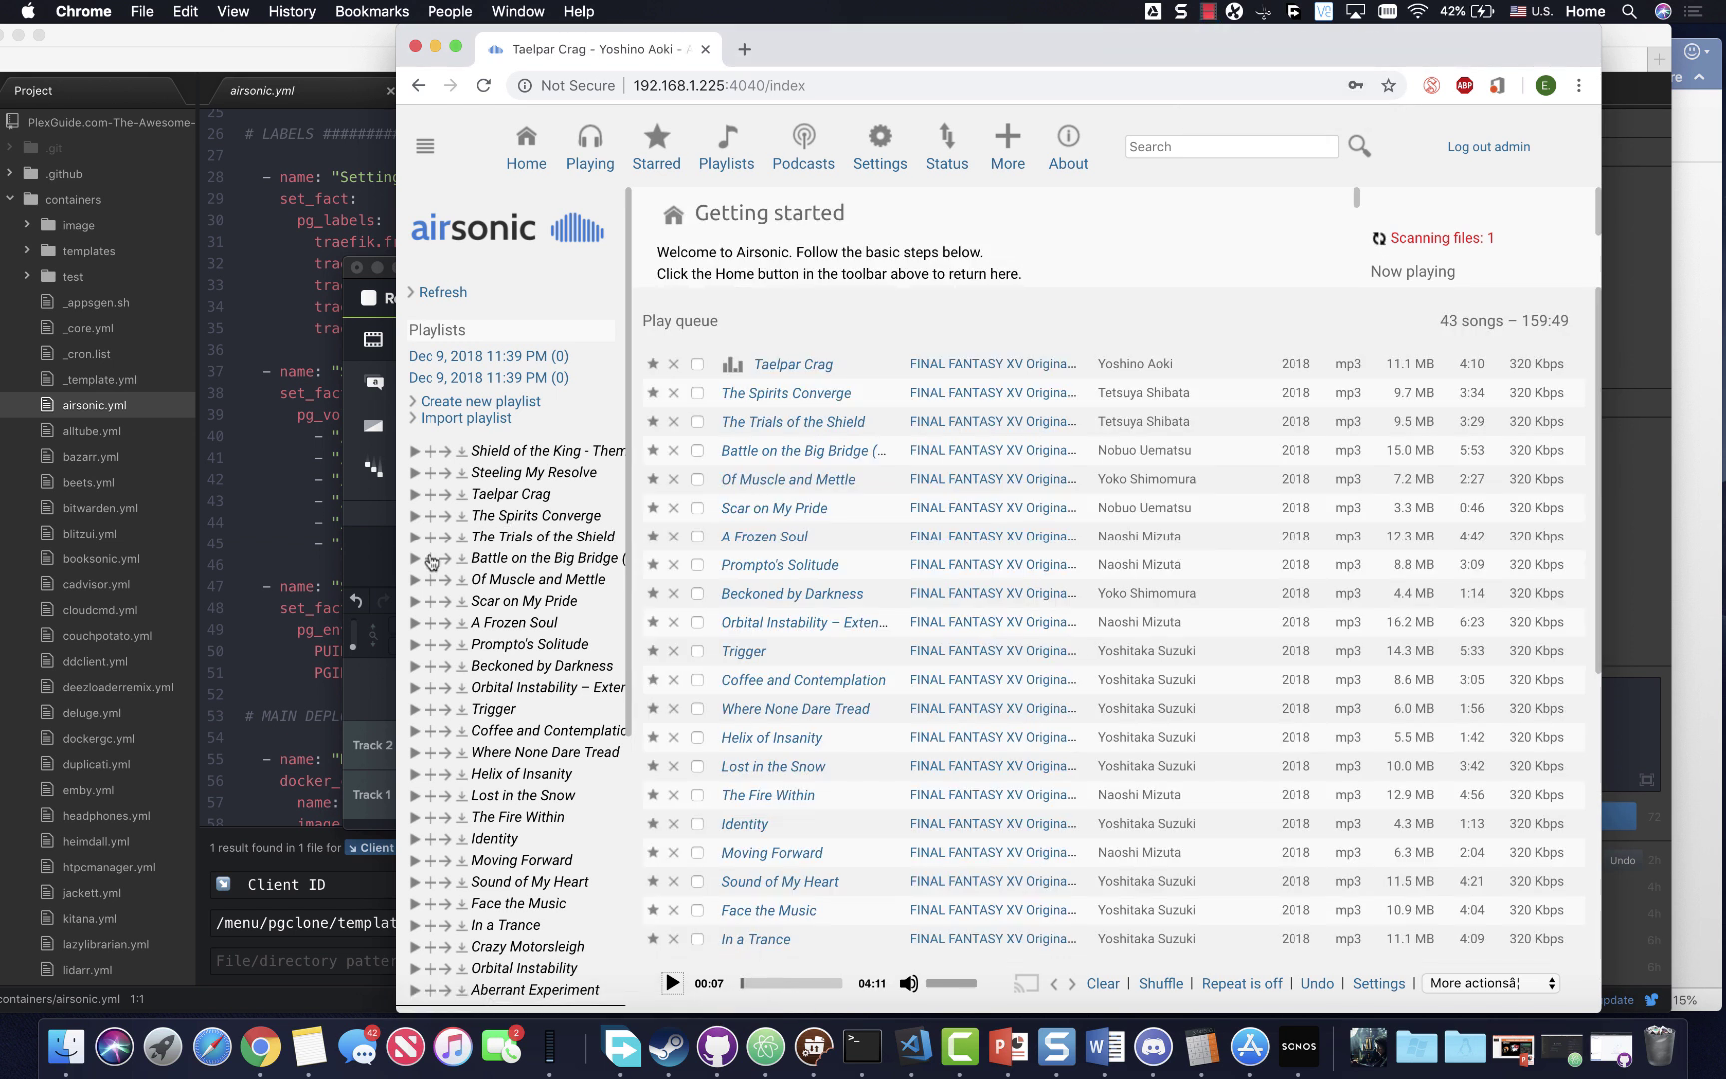
- Play Steeling My Resolve, then restart the album from Prompto's Solitude, leaving a 38-song queue
click(414, 474)
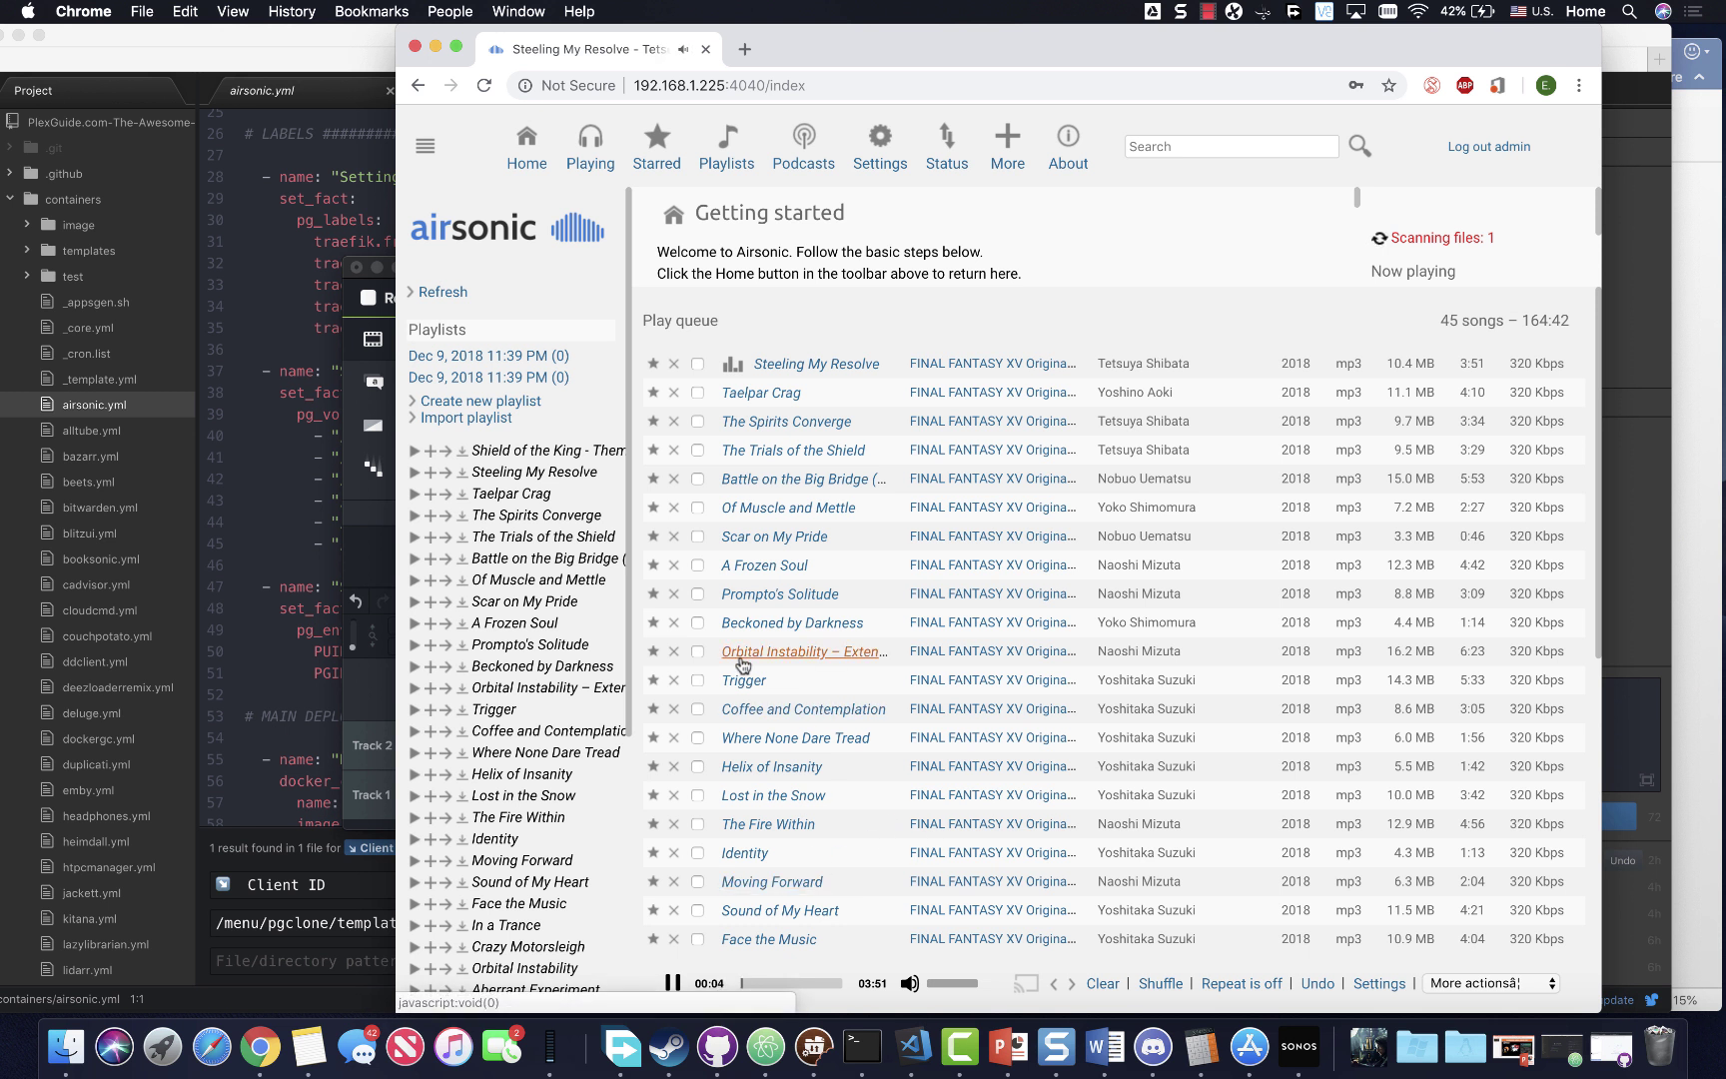
click(415, 644)
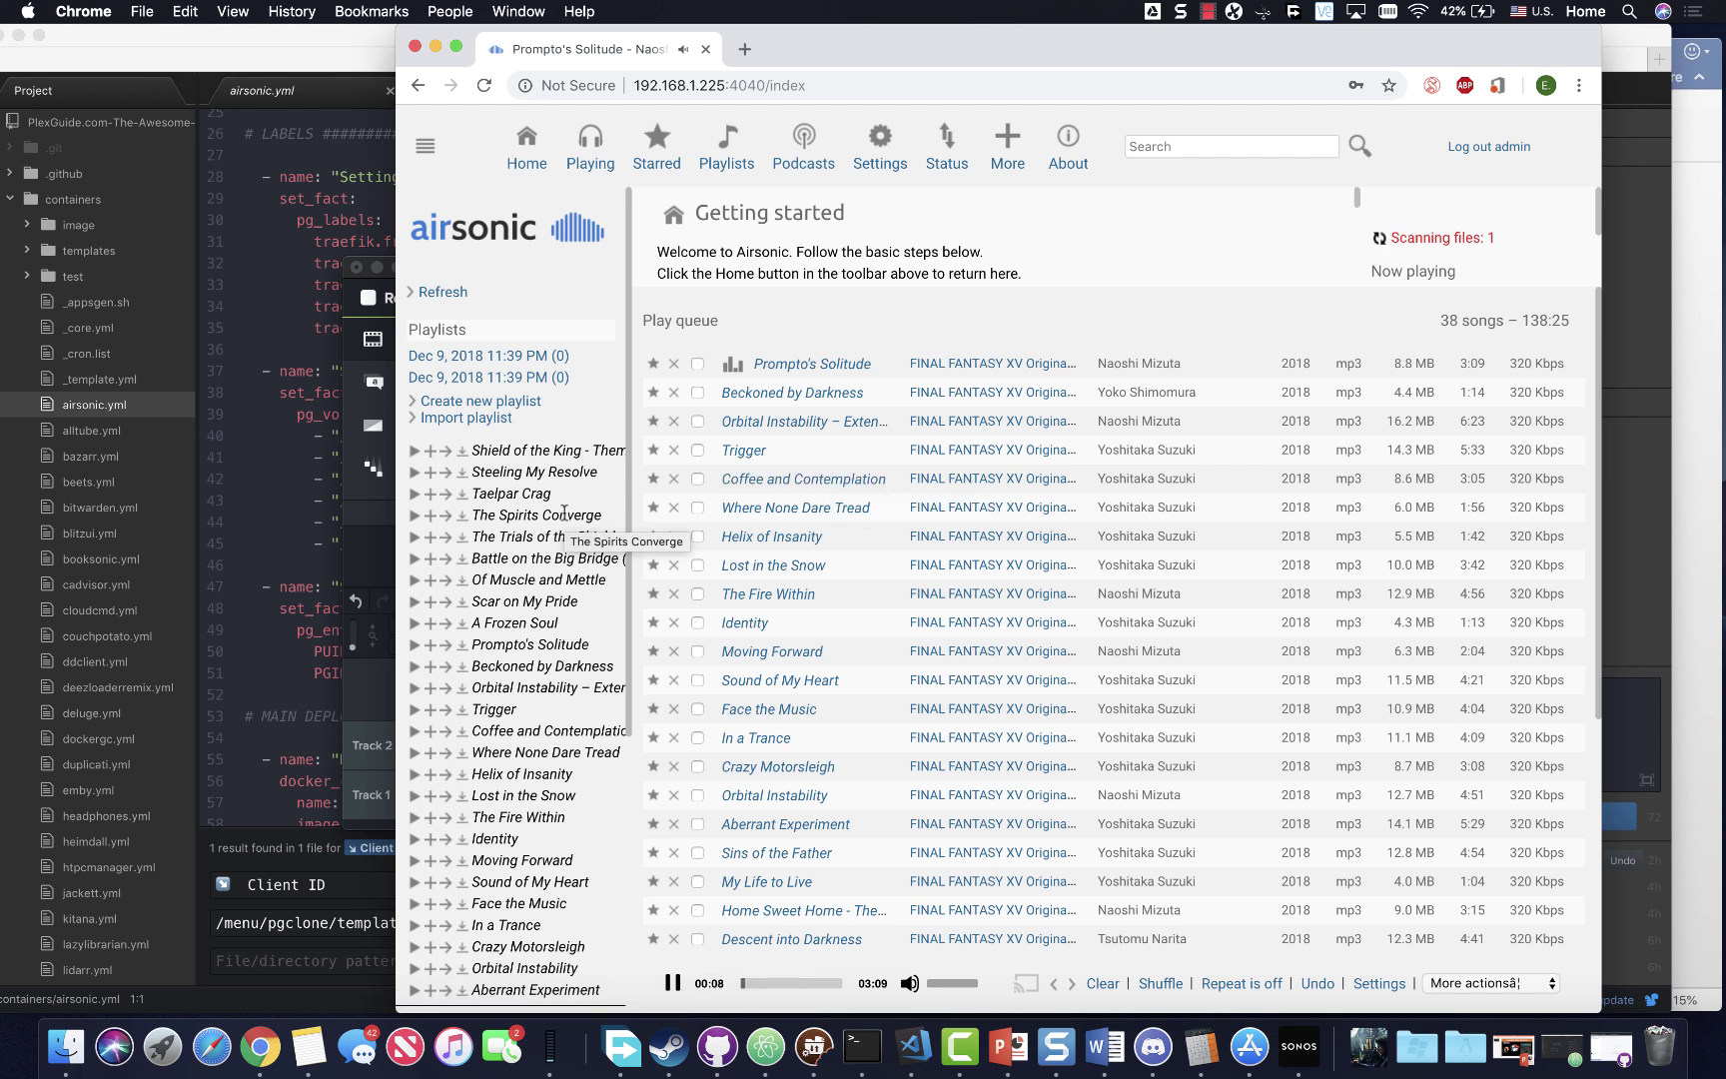
scroll(480, 631, down, 5)
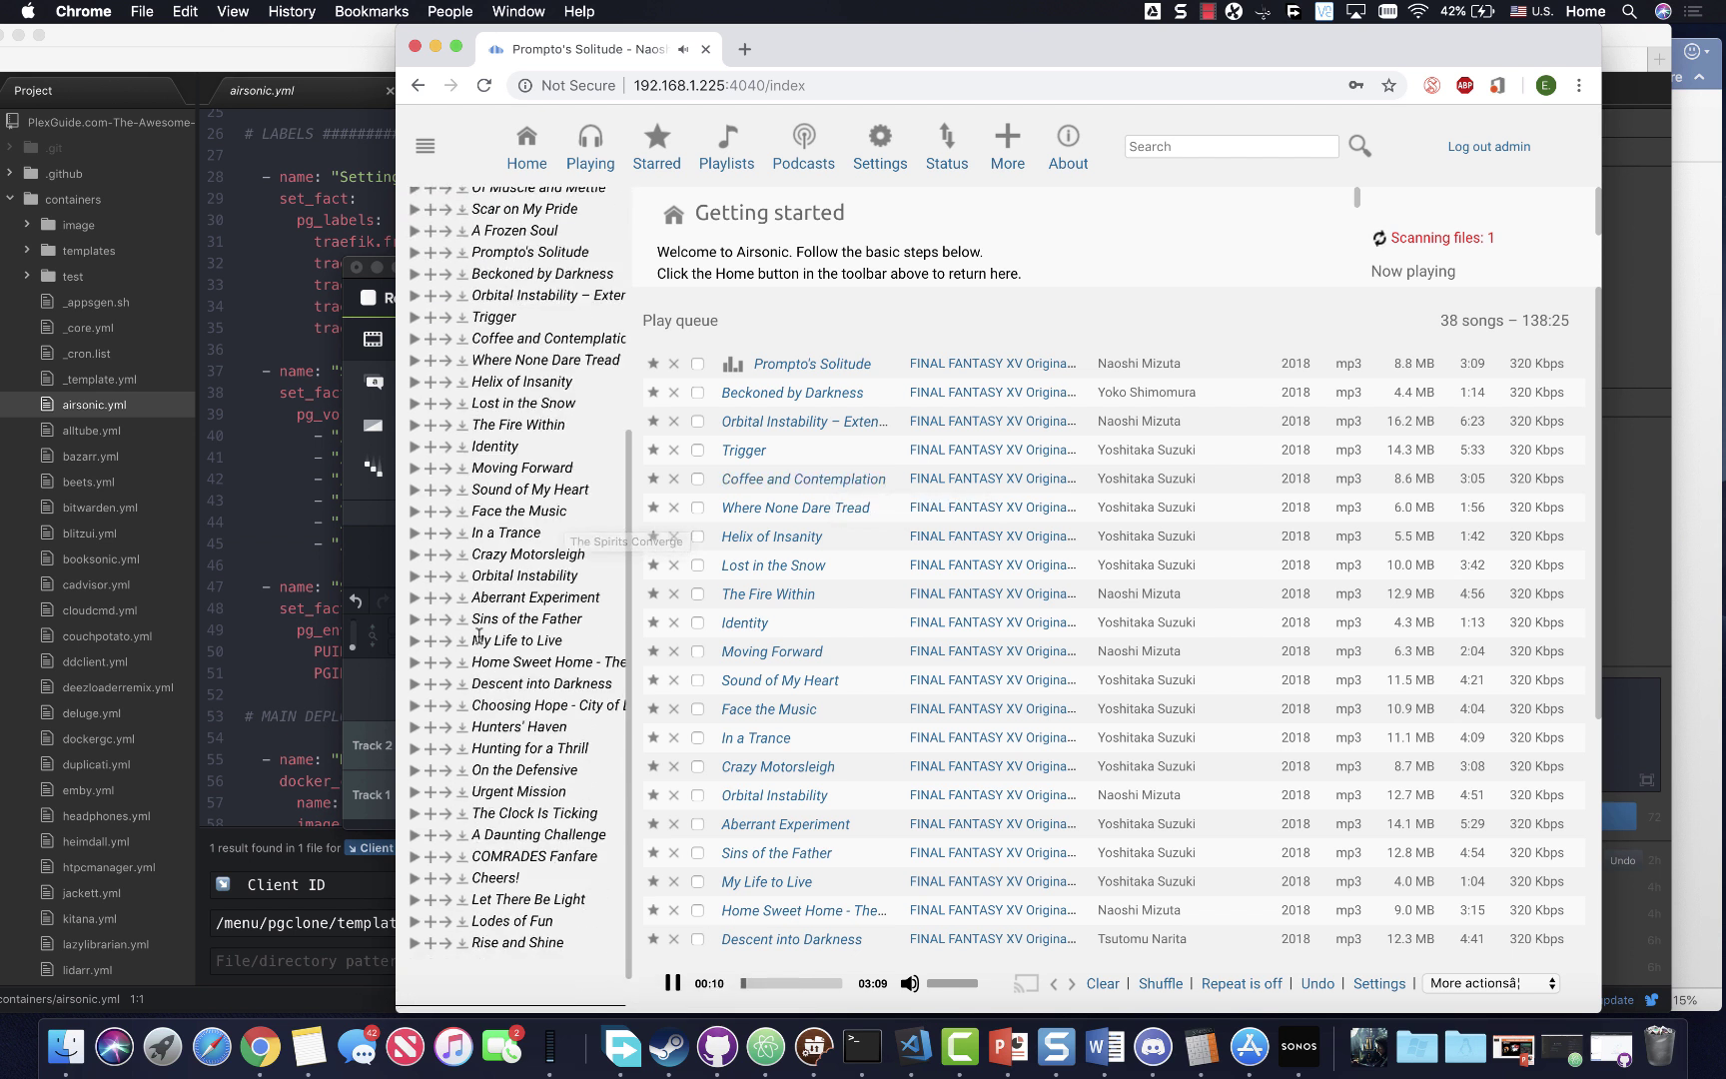